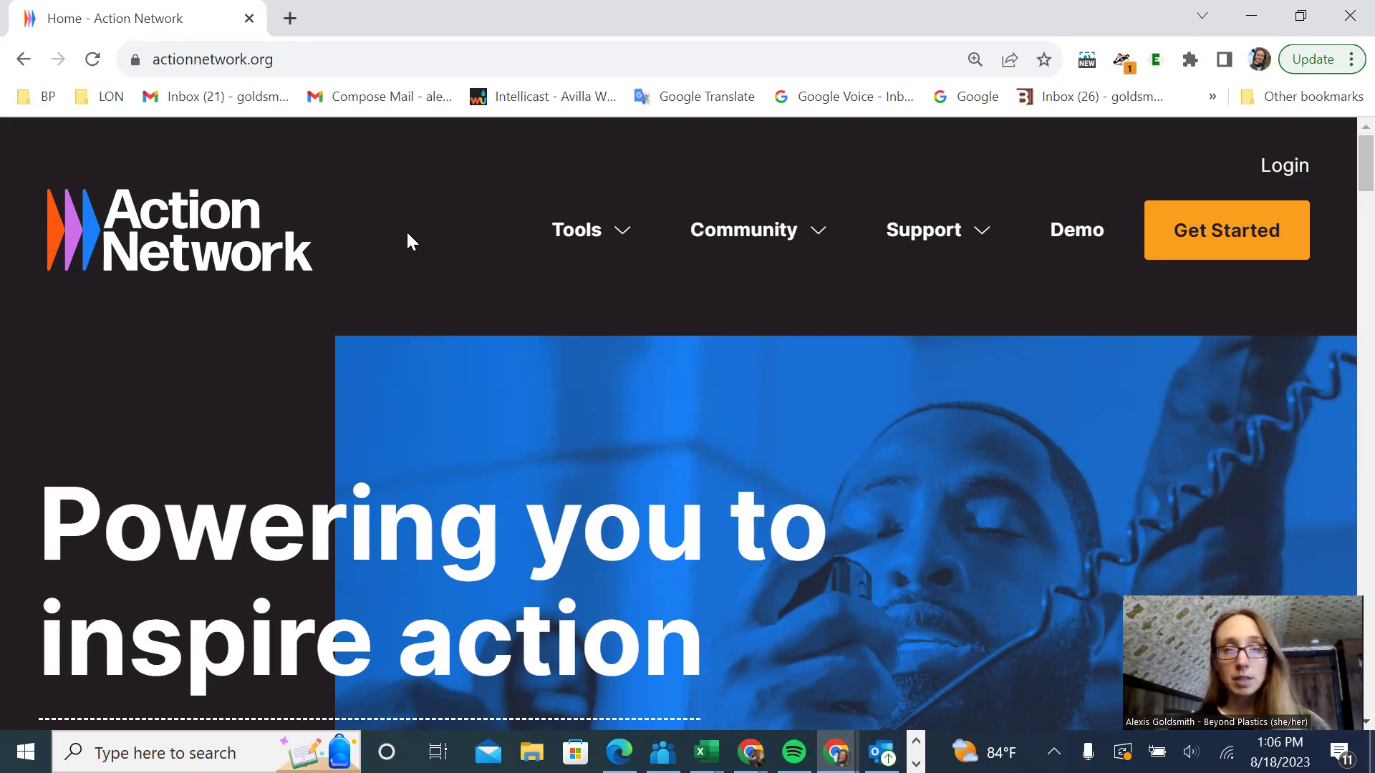
- Log in to actionnetwork.org with the saved credentials to reach the groups Dashboard
{"action": "left_click", "coordinate": [1281, 166]}
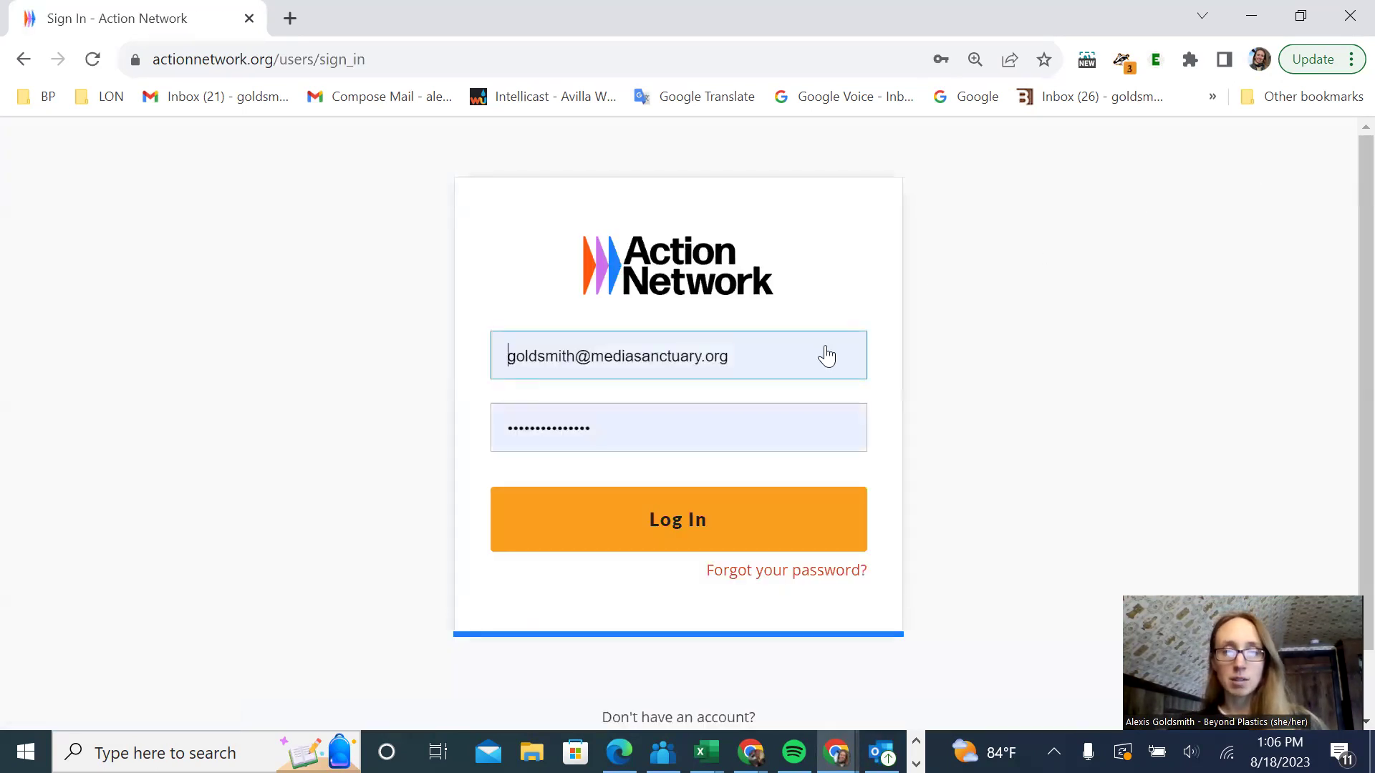
{"action": "left_click", "coordinate": [680, 522]}
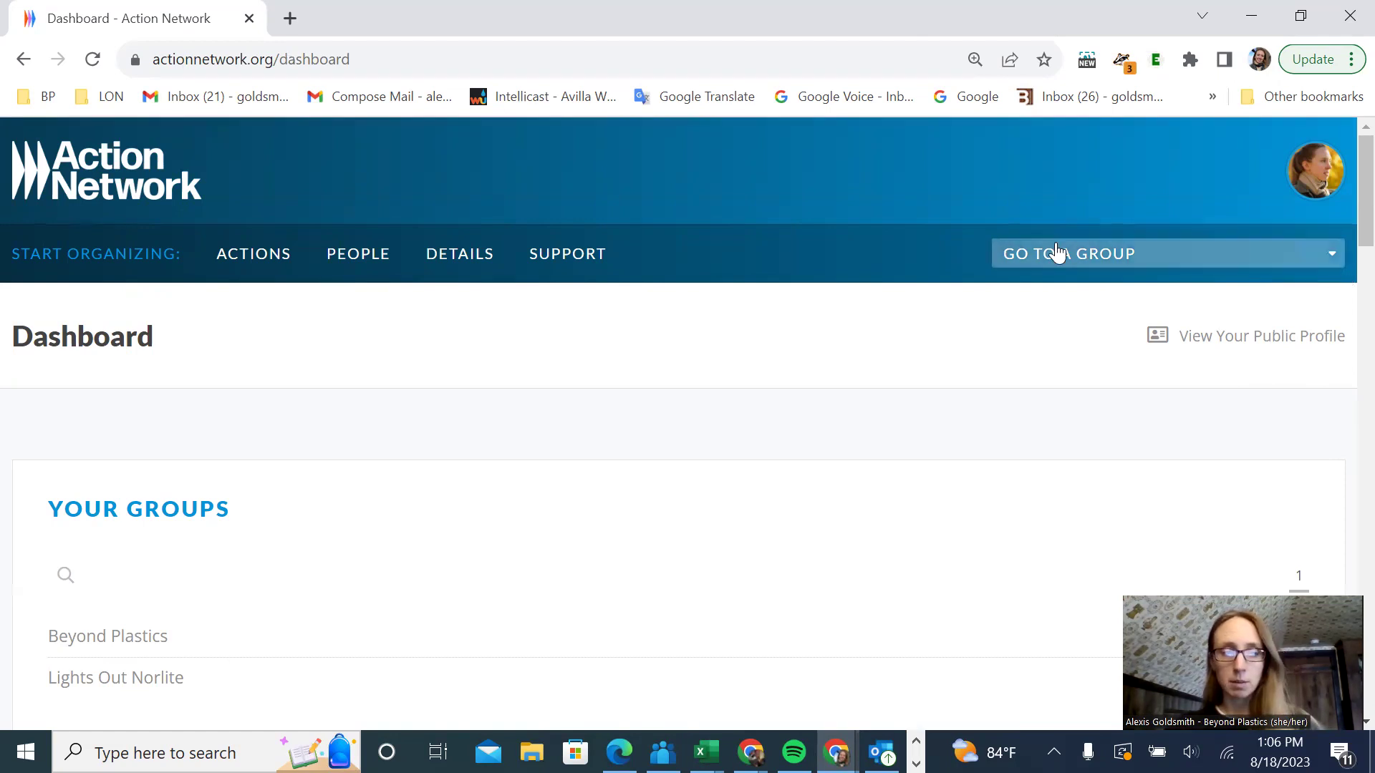
- Open Manage for the Lights Out Norlite group under Your Groups
{"action": "scroll", "coordinate": [1057, 252], "scroll_direction": "down", "scroll_amount": 3}
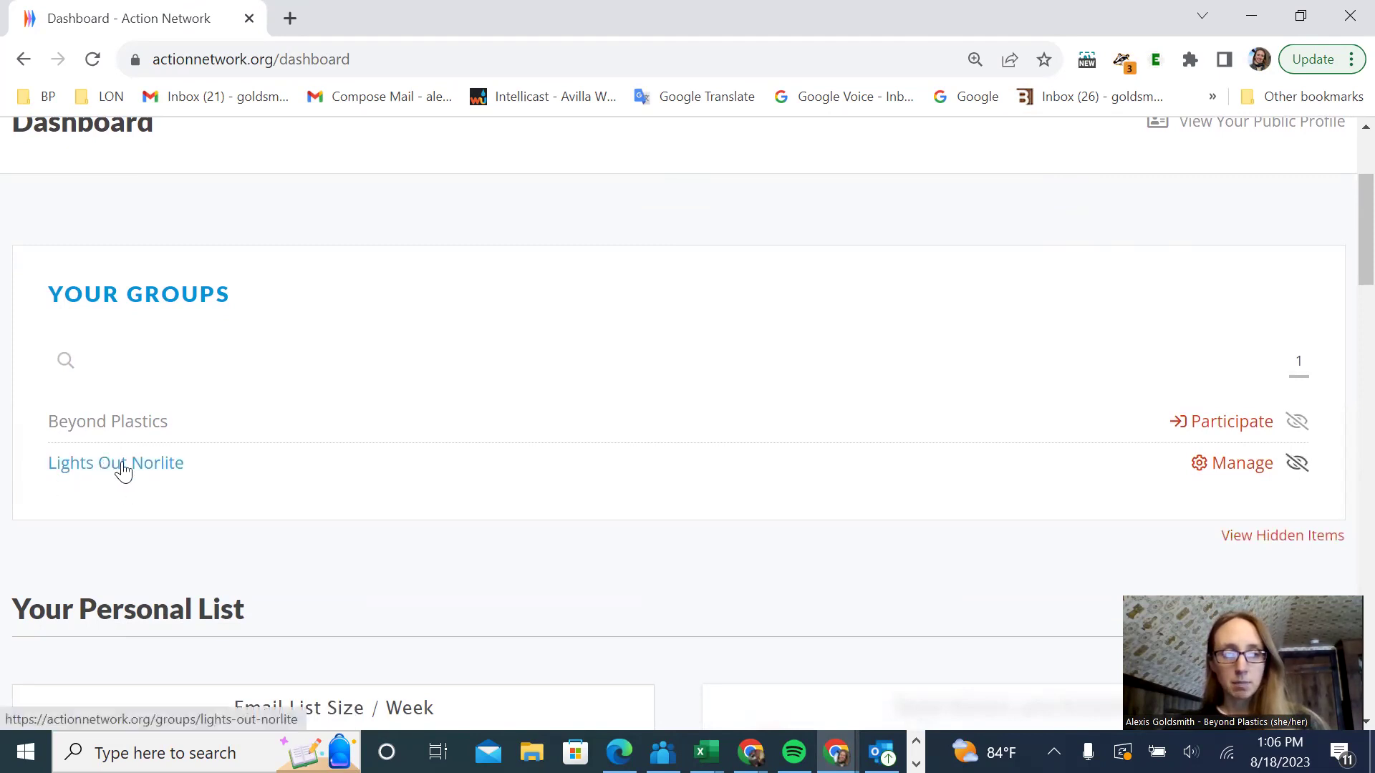
{"action": "left_click", "coordinate": [1242, 465]}
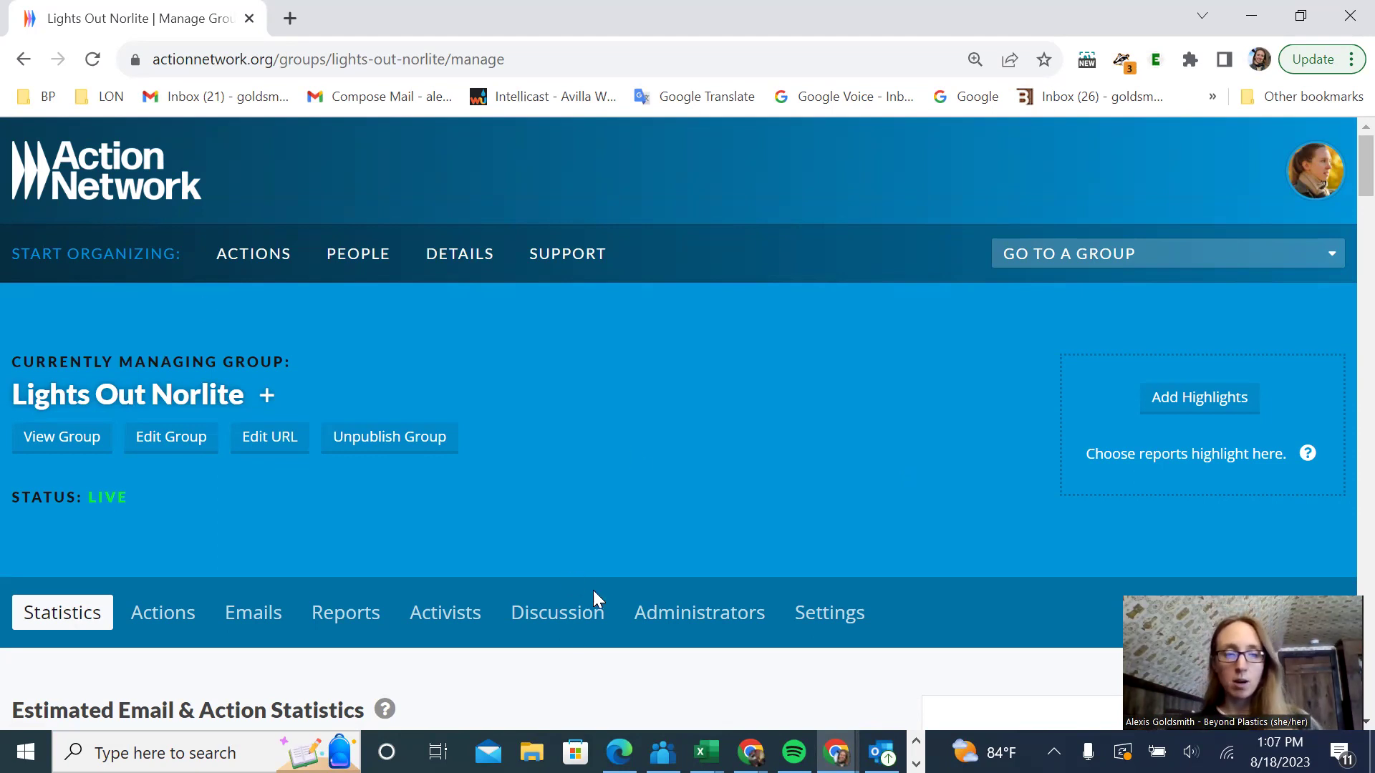
- Scroll to the Email List Size / Week chart showing the 5817-subscriber list statistics
{"action": "scroll", "coordinate": [714, 464], "scroll_direction": "down", "scroll_amount": 1}
{"action": "scroll", "coordinate": [715, 465], "scroll_direction": "down", "scroll_amount": 6}
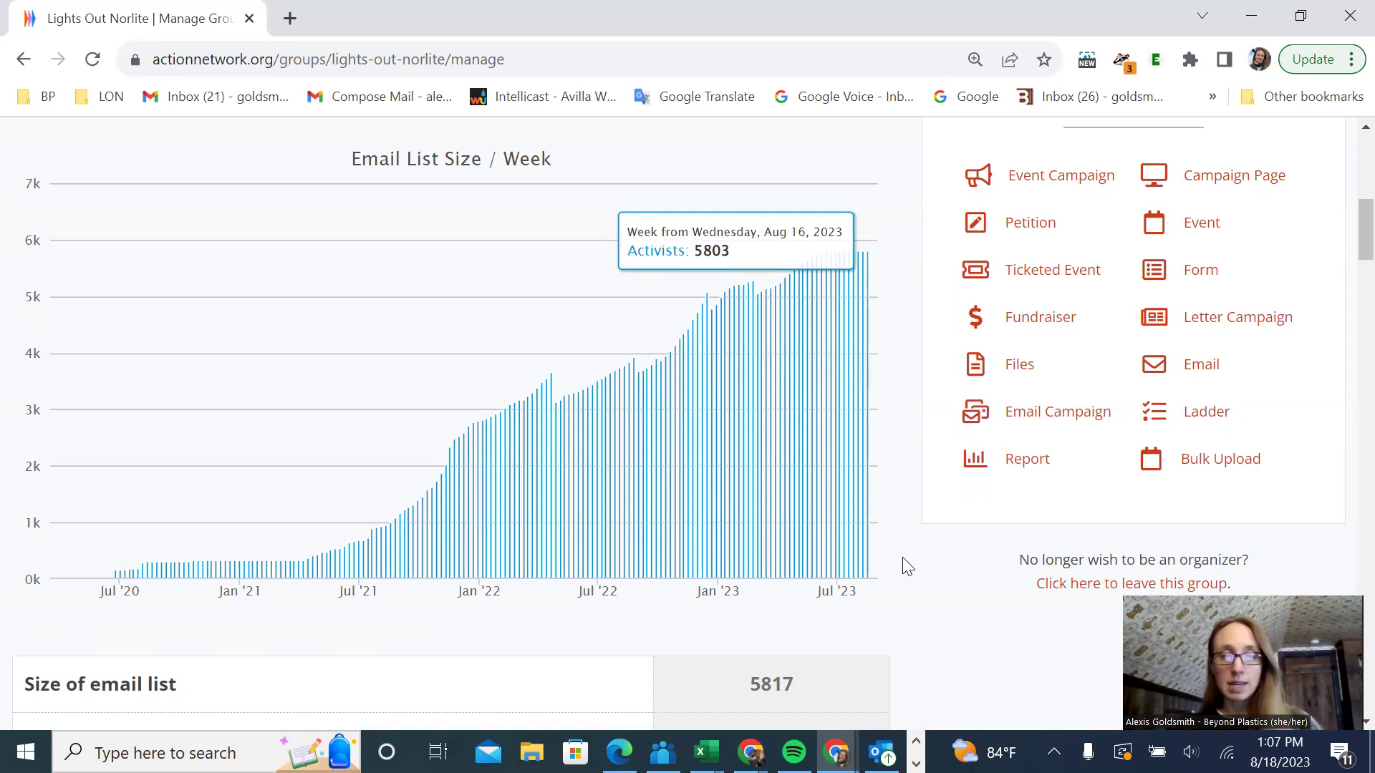
{"action": "scroll", "coordinate": [892, 627], "scroll_direction": "down", "scroll_amount": 1}
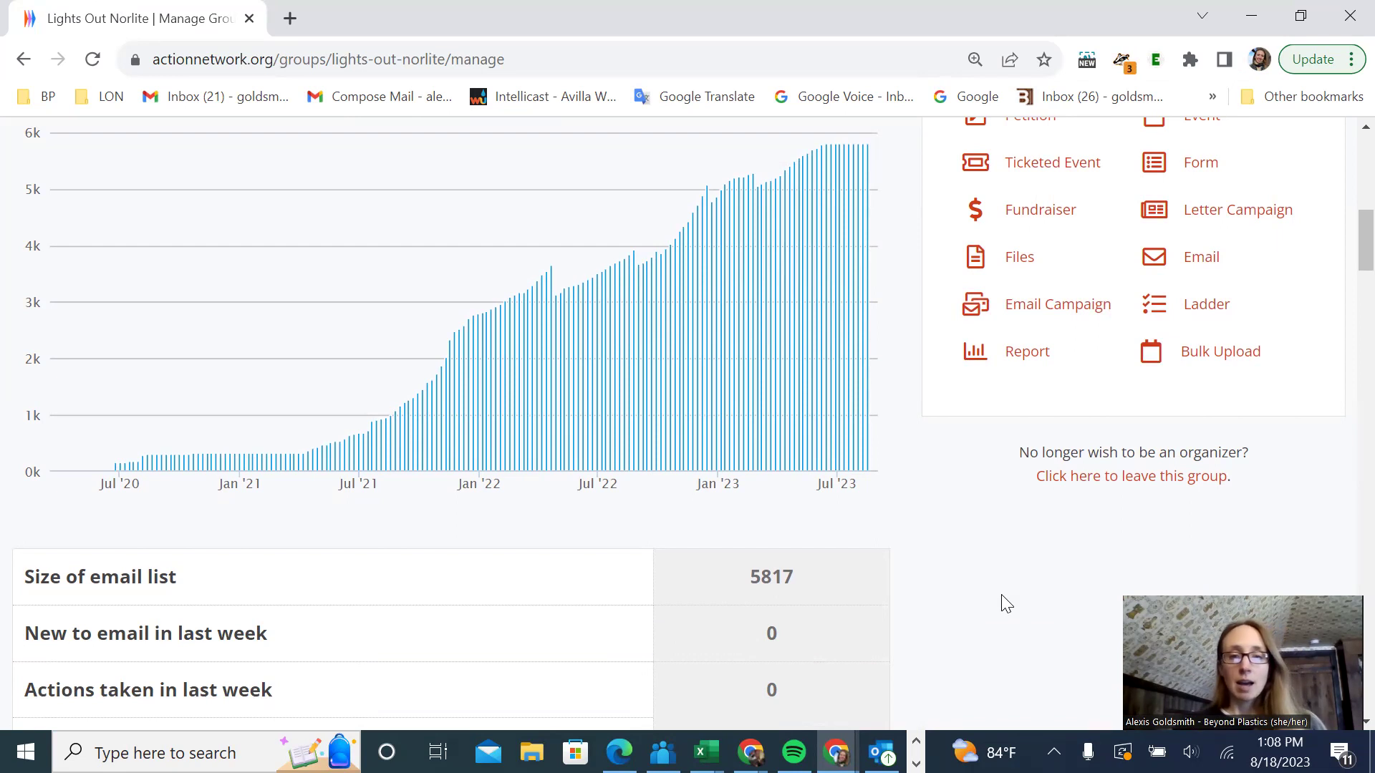
{"action": "scroll", "coordinate": [940, 587], "scroll_direction": "up", "scroll_amount": 1}
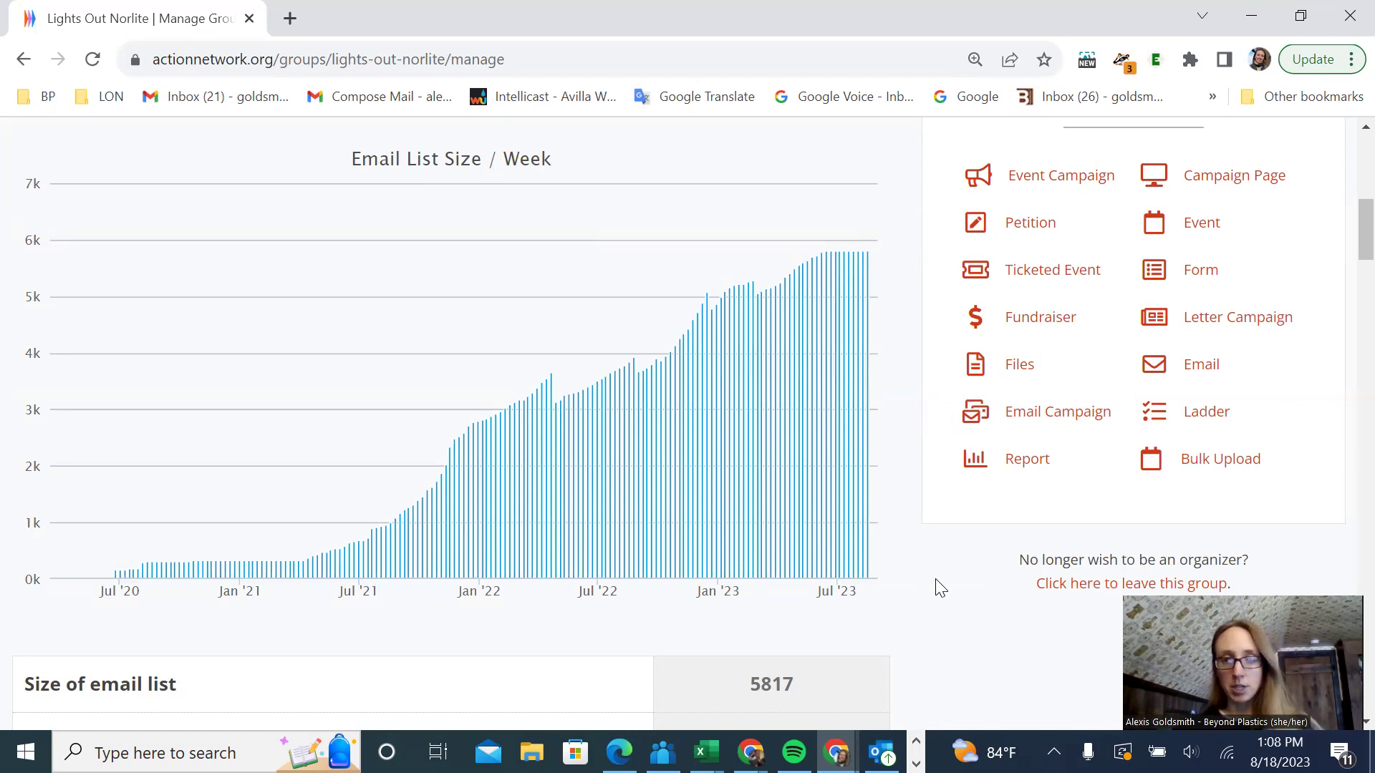
{"action": "scroll", "coordinate": [460, 418], "scroll_direction": "up", "scroll_amount": 6}
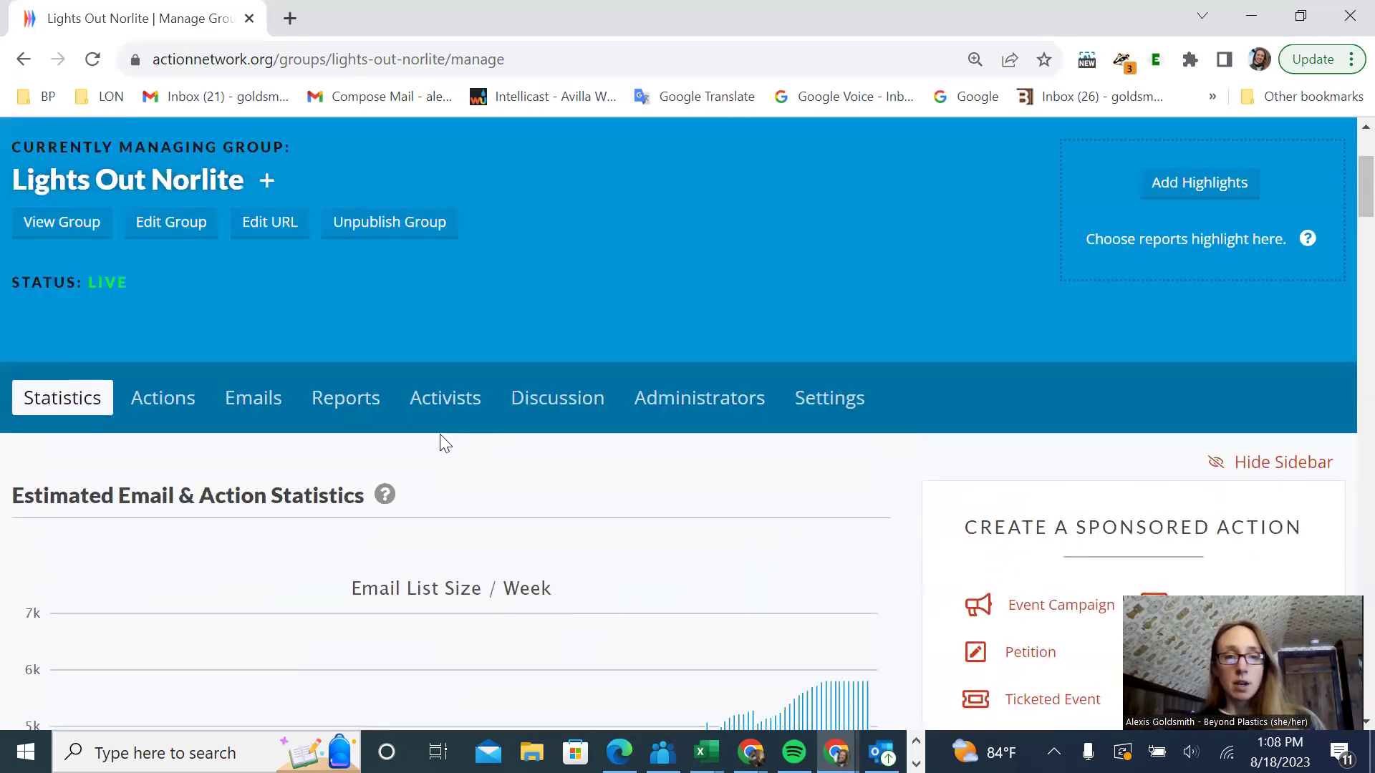
- Add a new Uploads entry for Lights Out Norlite from the PEOPLE menu
{"action": "scroll", "coordinate": [441, 439], "scroll_direction": "up", "scroll_amount": 3}
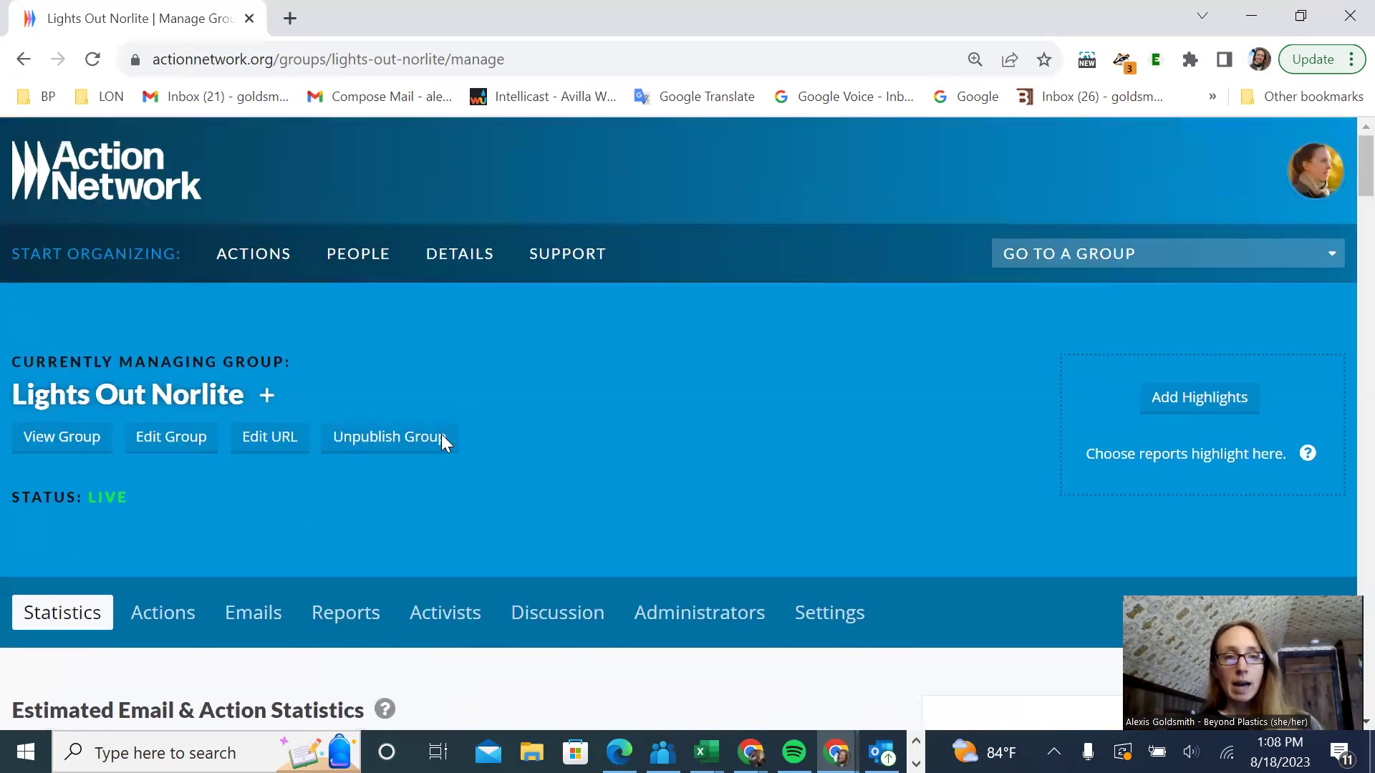
{"action": "left_click", "coordinate": [365, 266]}
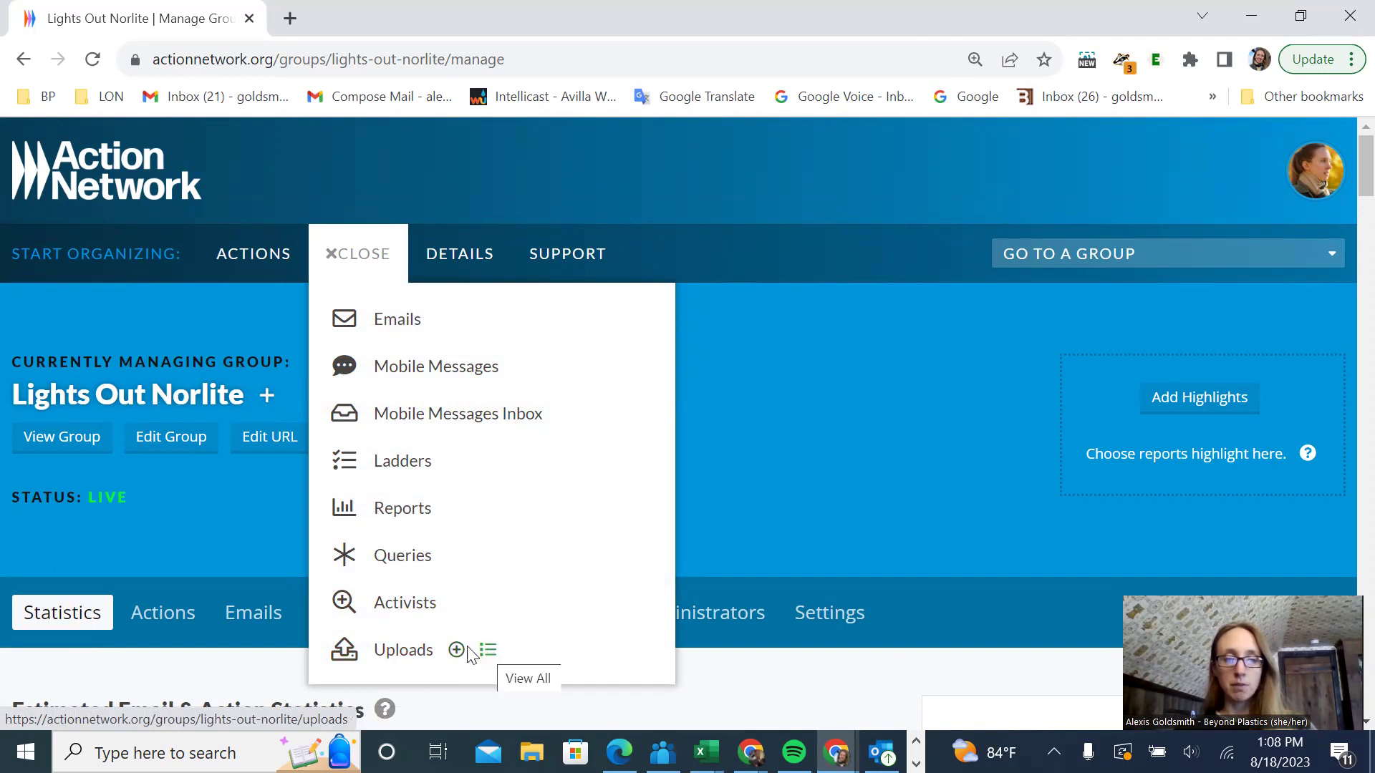
{"action": "left_click", "coordinate": [456, 650]}
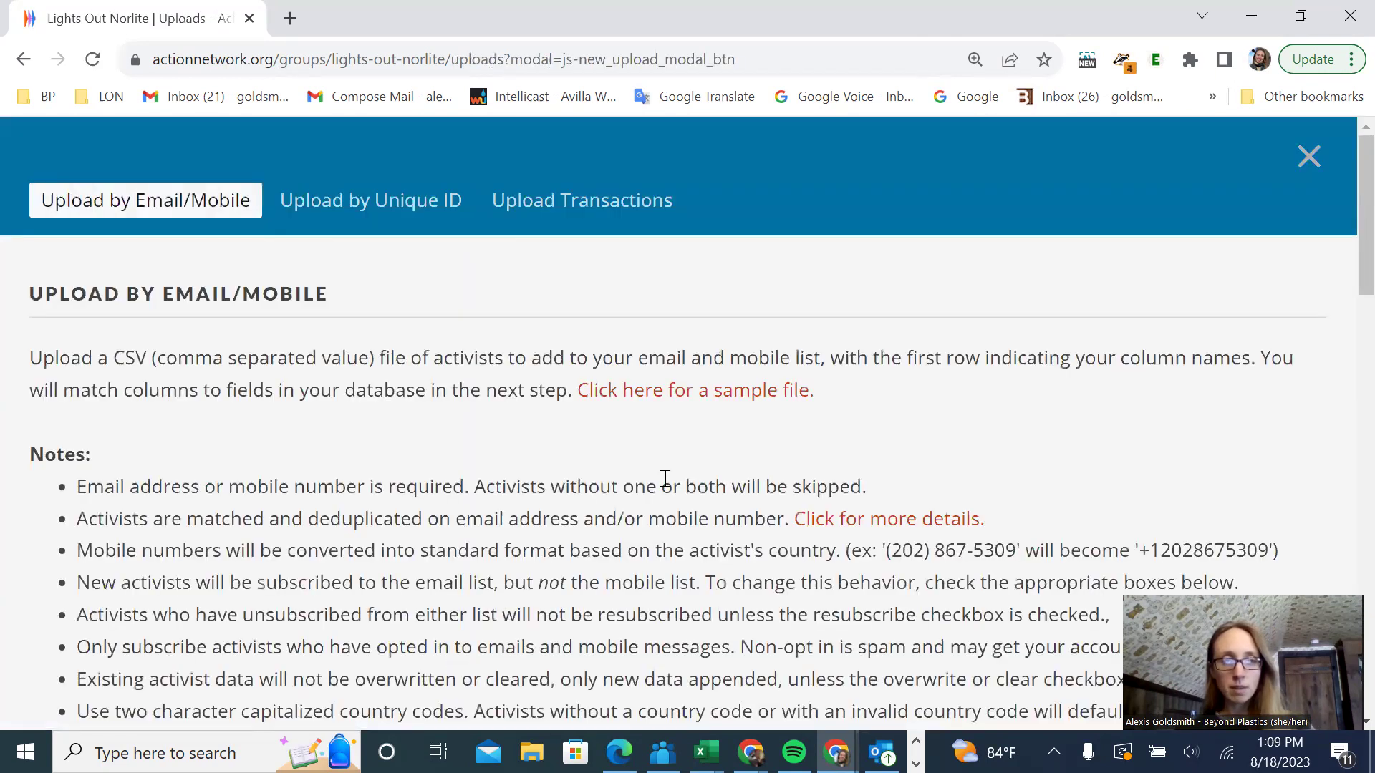
- Review the CSV upload instructions and download the sample file list_upload_sample (7).csv
{"action": "double_click", "coordinate": [147, 359]}
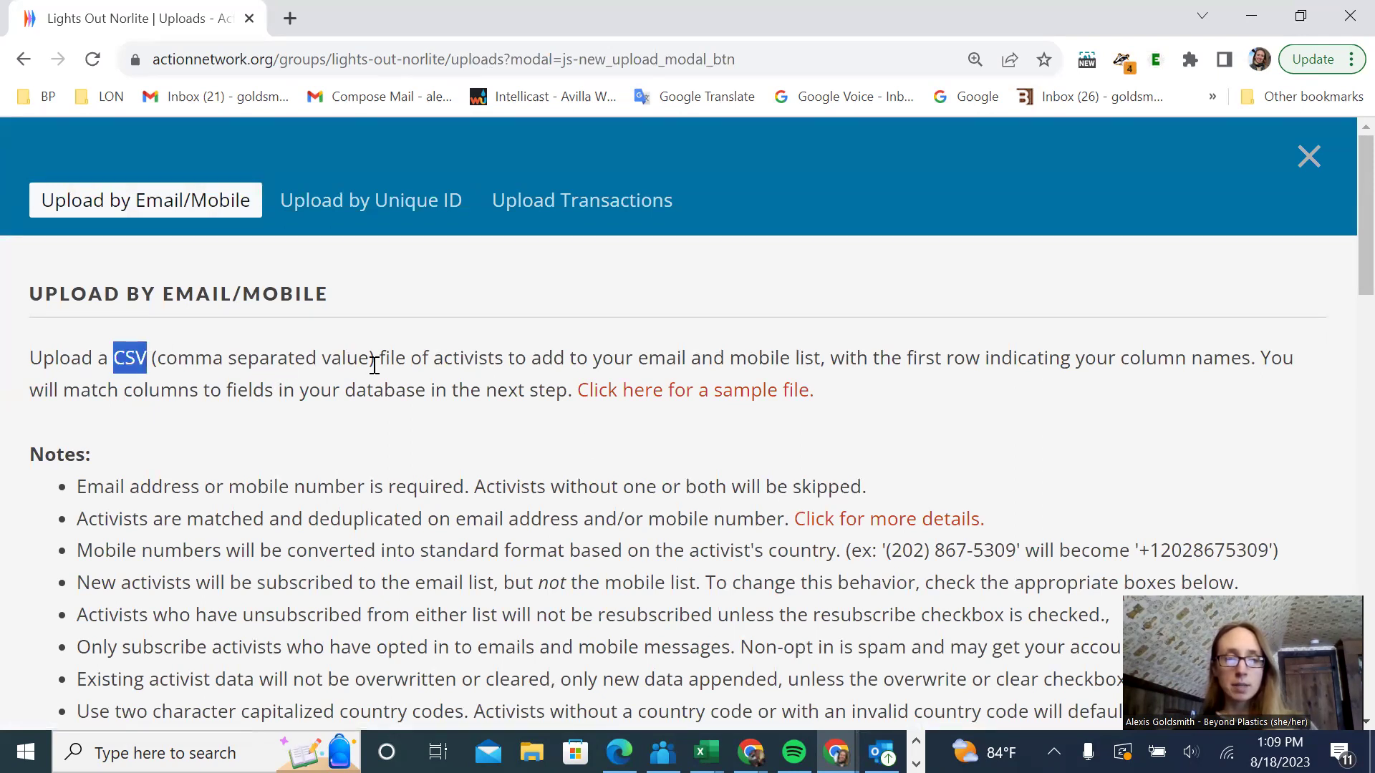
{"action": "left_click", "coordinate": [367, 417]}
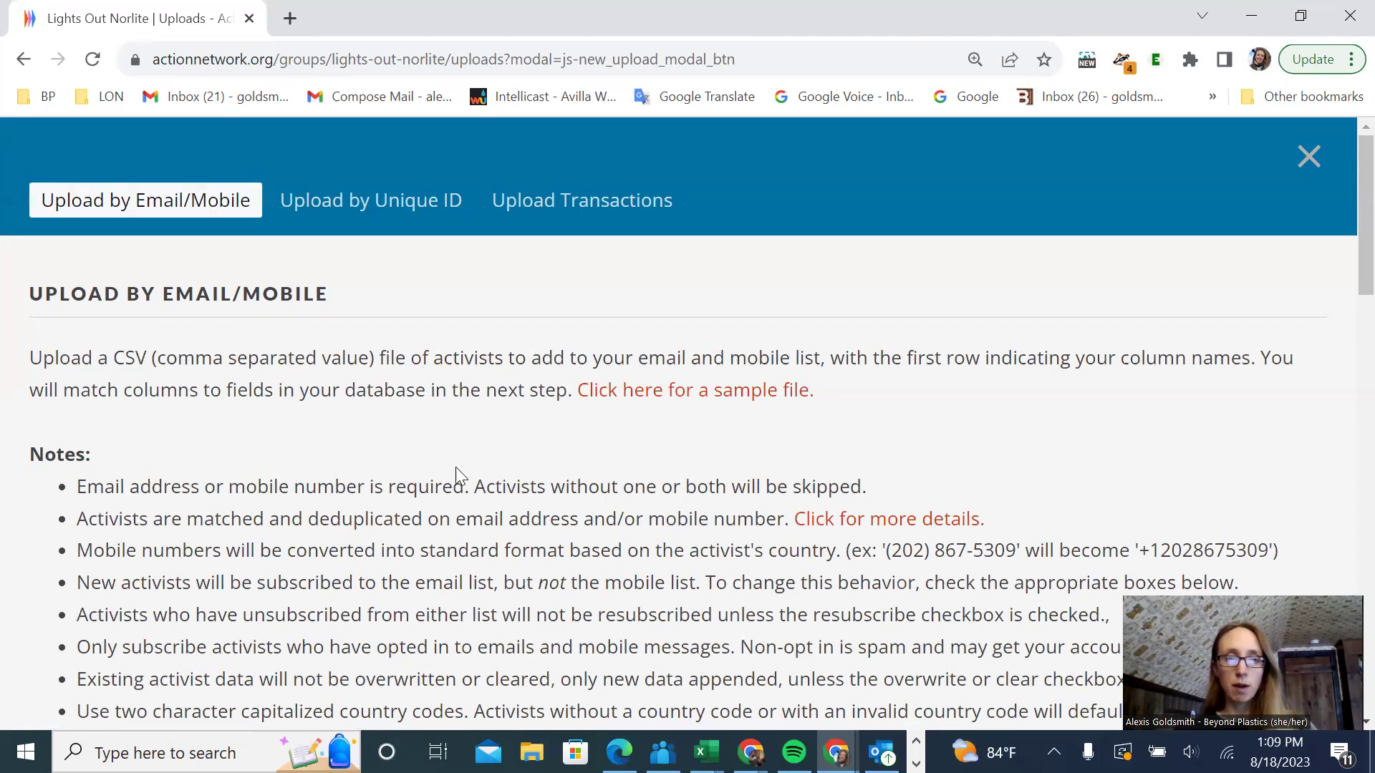
{"action": "scroll", "coordinate": [558, 493], "scroll_direction": "down", "scroll_amount": 5}
{"action": "scroll", "coordinate": [561, 494], "scroll_direction": "down", "scroll_amount": 2}
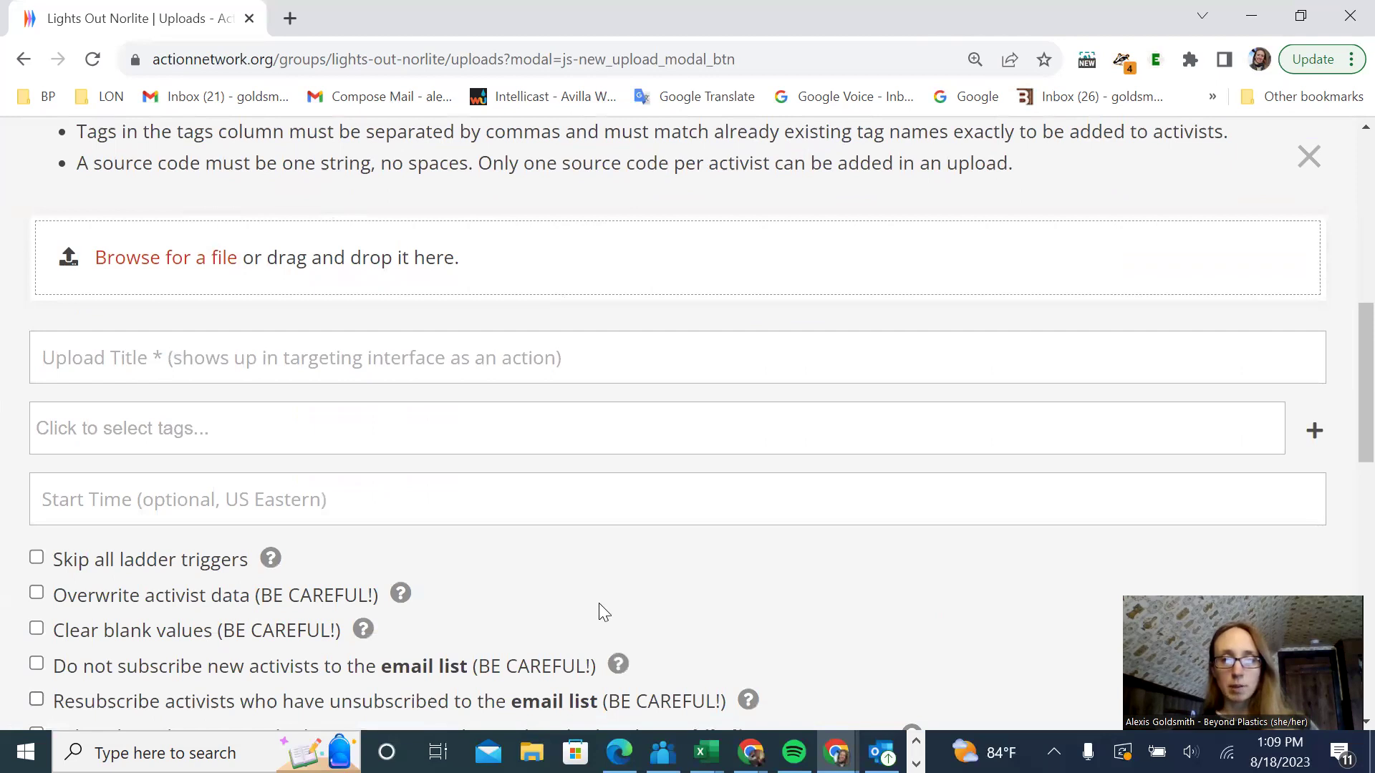
{"action": "scroll", "coordinate": [640, 484], "scroll_direction": "down", "scroll_amount": 7}
{"action": "scroll", "coordinate": [637, 485], "scroll_direction": "up", "scroll_amount": 12}
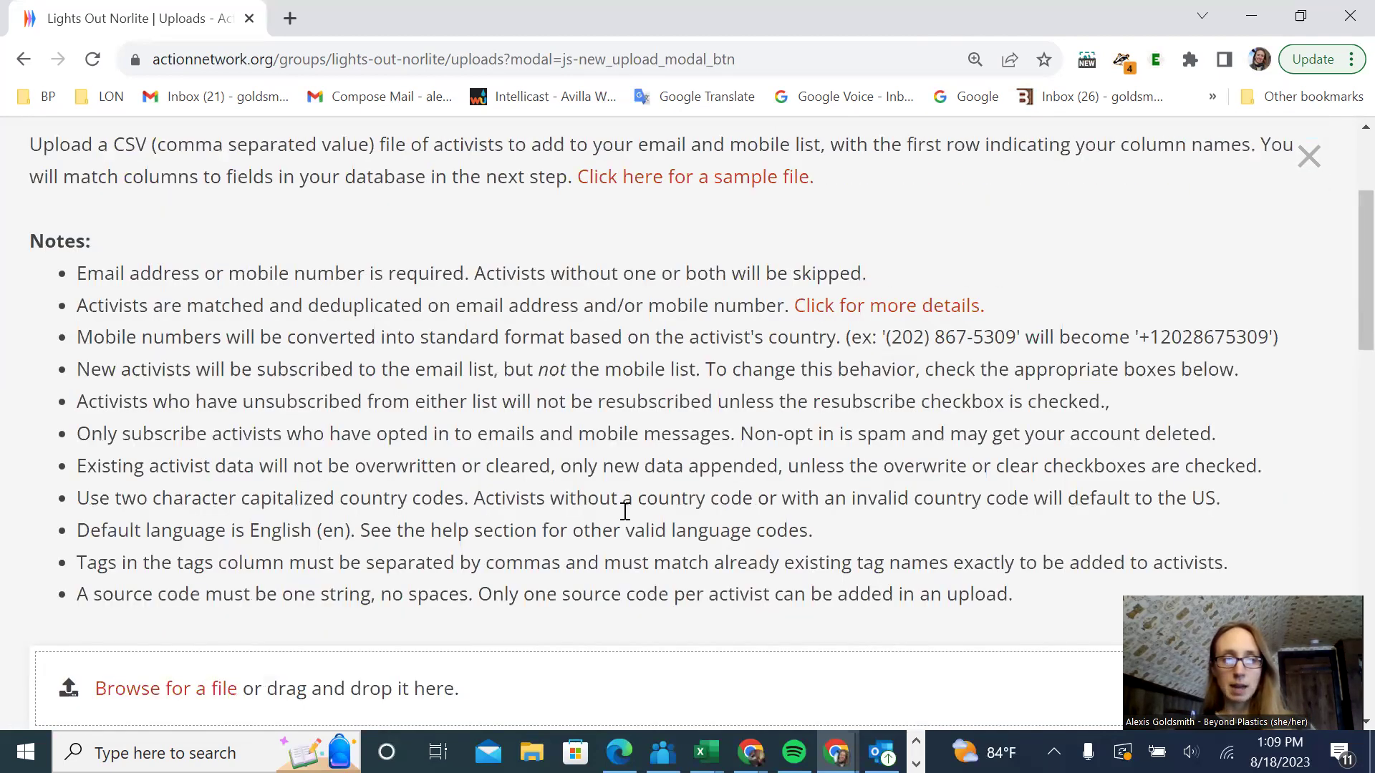
{"action": "scroll", "coordinate": [622, 511], "scroll_direction": "up", "scroll_amount": 3}
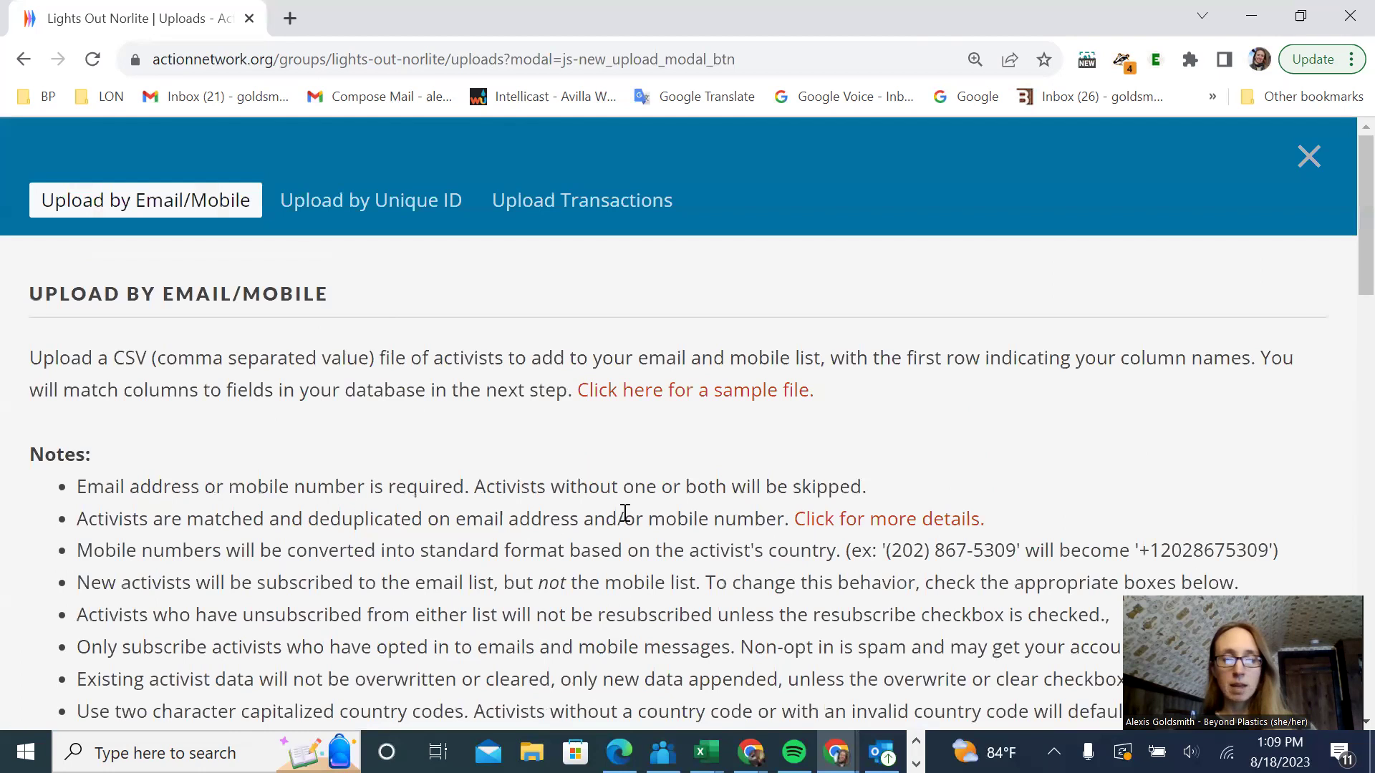
{"action": "left_click", "coordinate": [679, 393]}
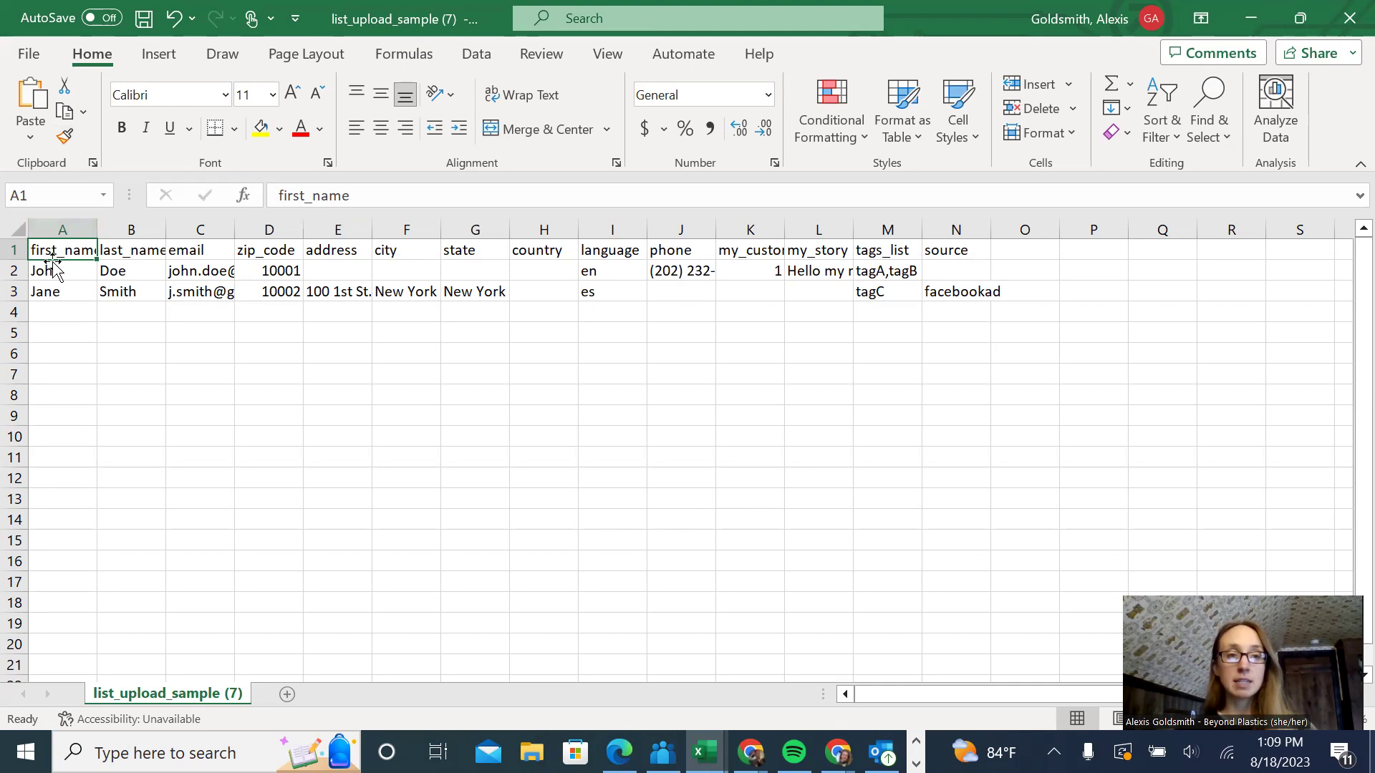
- Review the sample file's row 1 headers, from first_name and last_name through state
{"action": "left_click", "coordinate": [15, 248]}
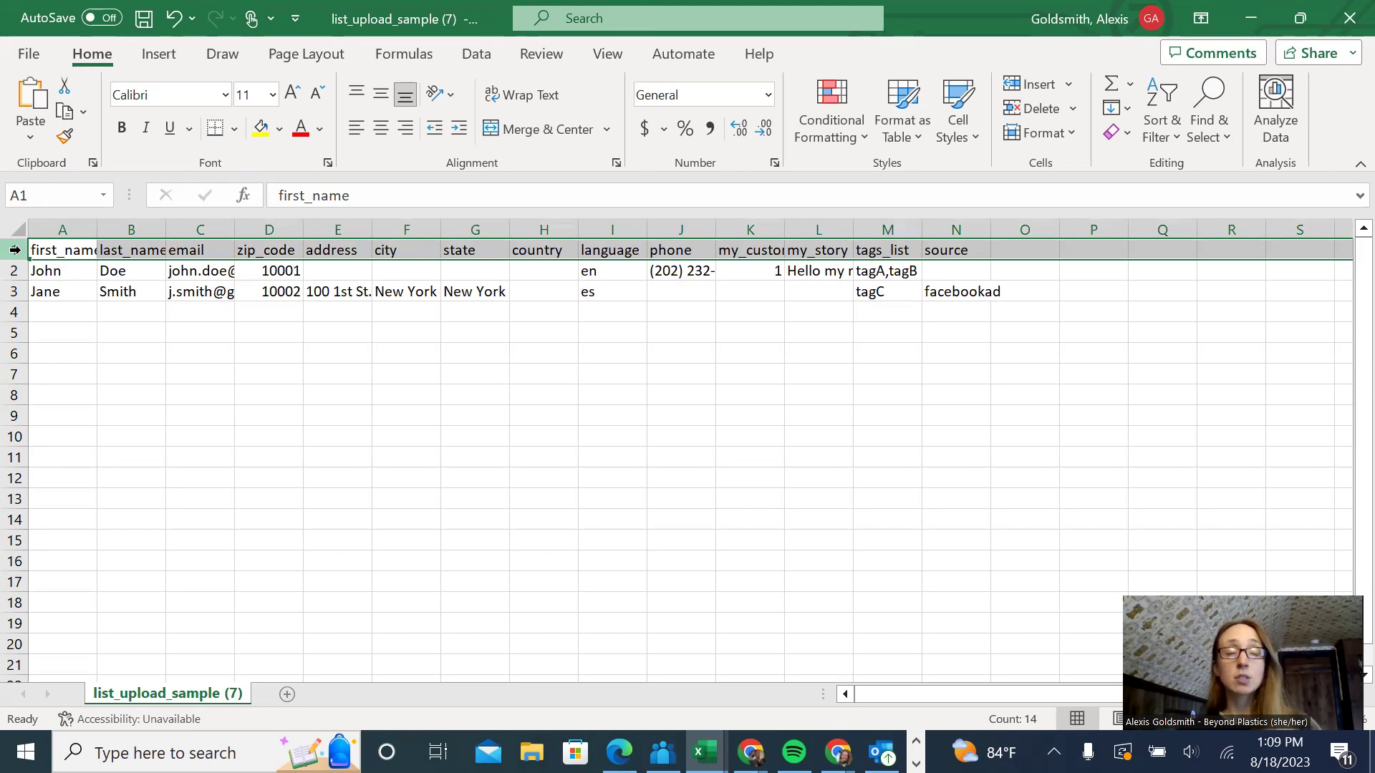
{"action": "left_click", "coordinate": [68, 250]}
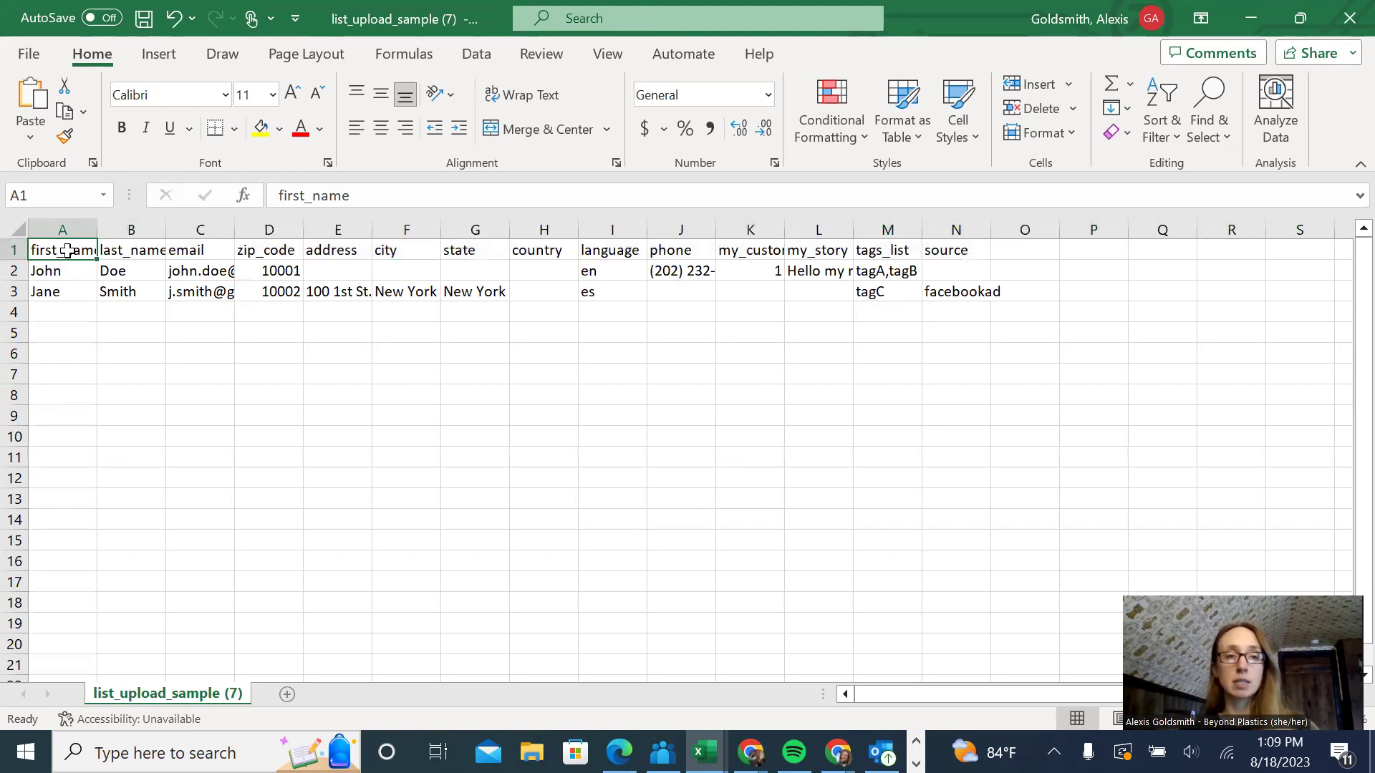
{"action": "left_click", "coordinate": [119, 249]}
{"action": "left_click", "coordinate": [192, 249]}
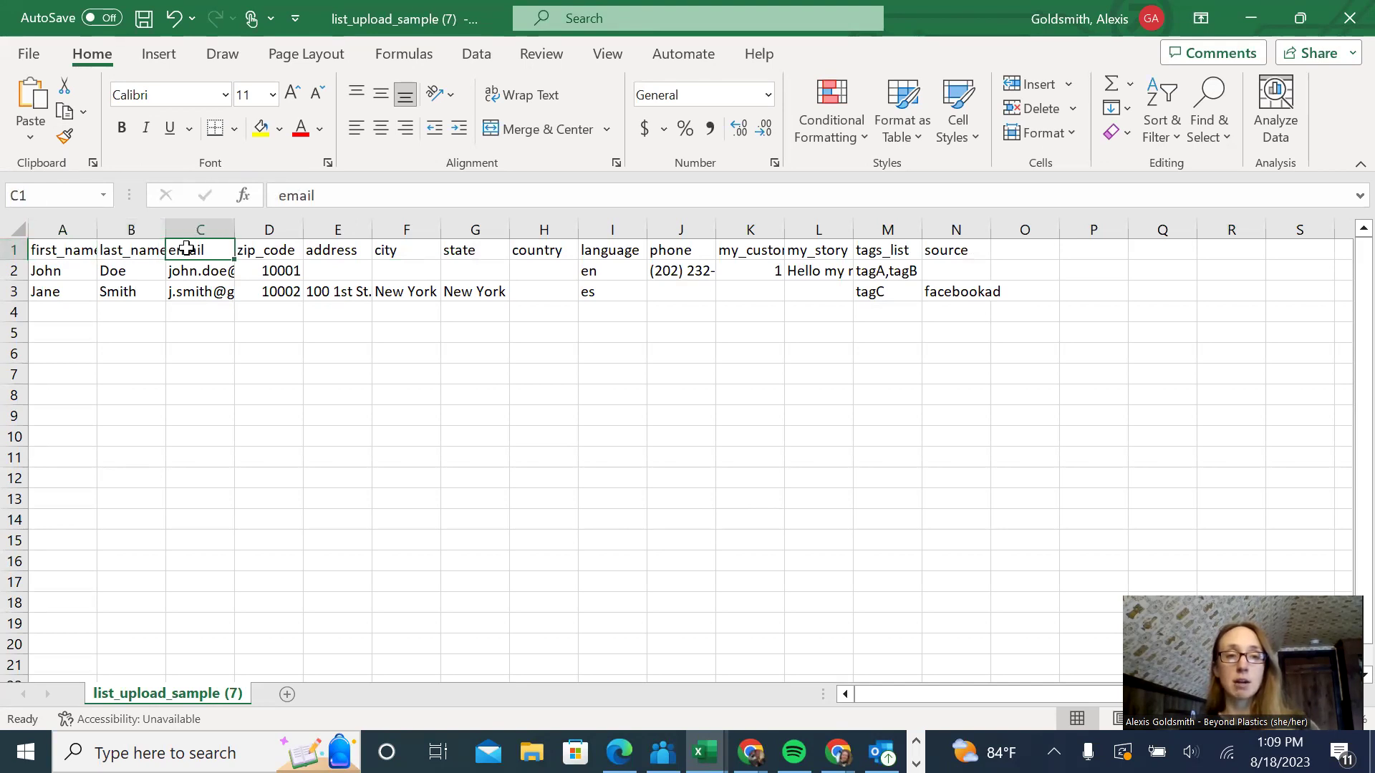
{"action": "left_click", "coordinate": [255, 249]}
{"action": "left_click", "coordinate": [337, 249]}
{"action": "left_click", "coordinate": [397, 250]}
{"action": "left_click", "coordinate": [455, 252]}
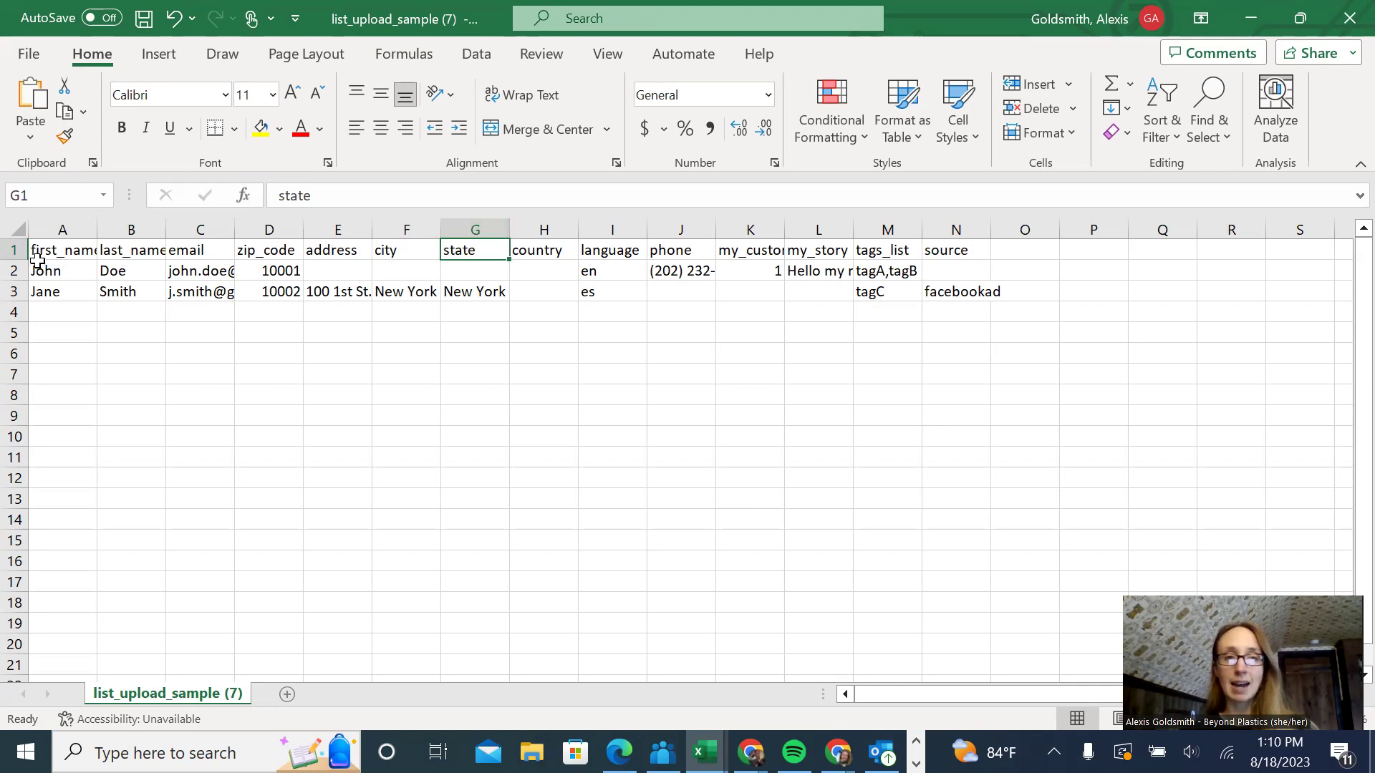
{"action": "left_click", "coordinate": [14, 249]}
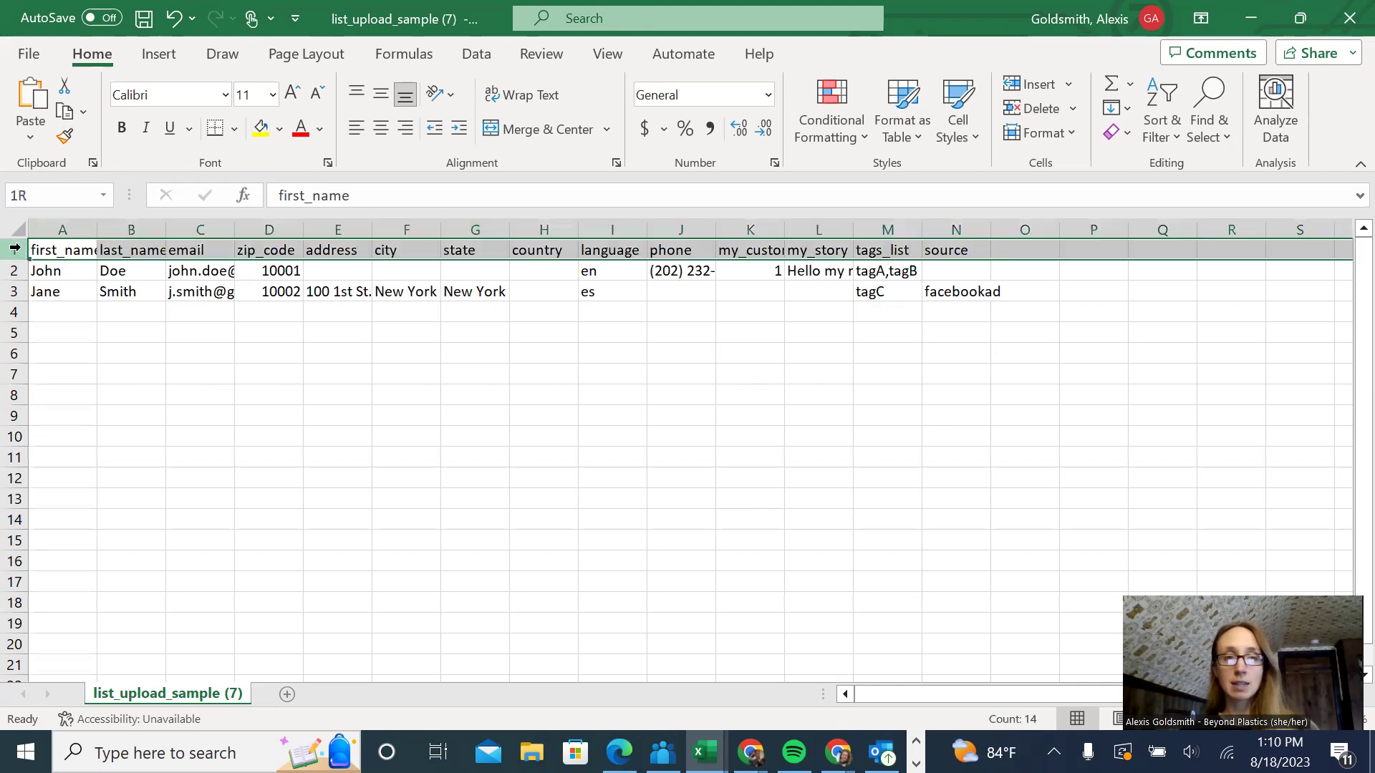
- Restore down and minimize both Excel workbooks to reveal the Action Network upload form
{"action": "left_click", "coordinate": [1300, 18]}
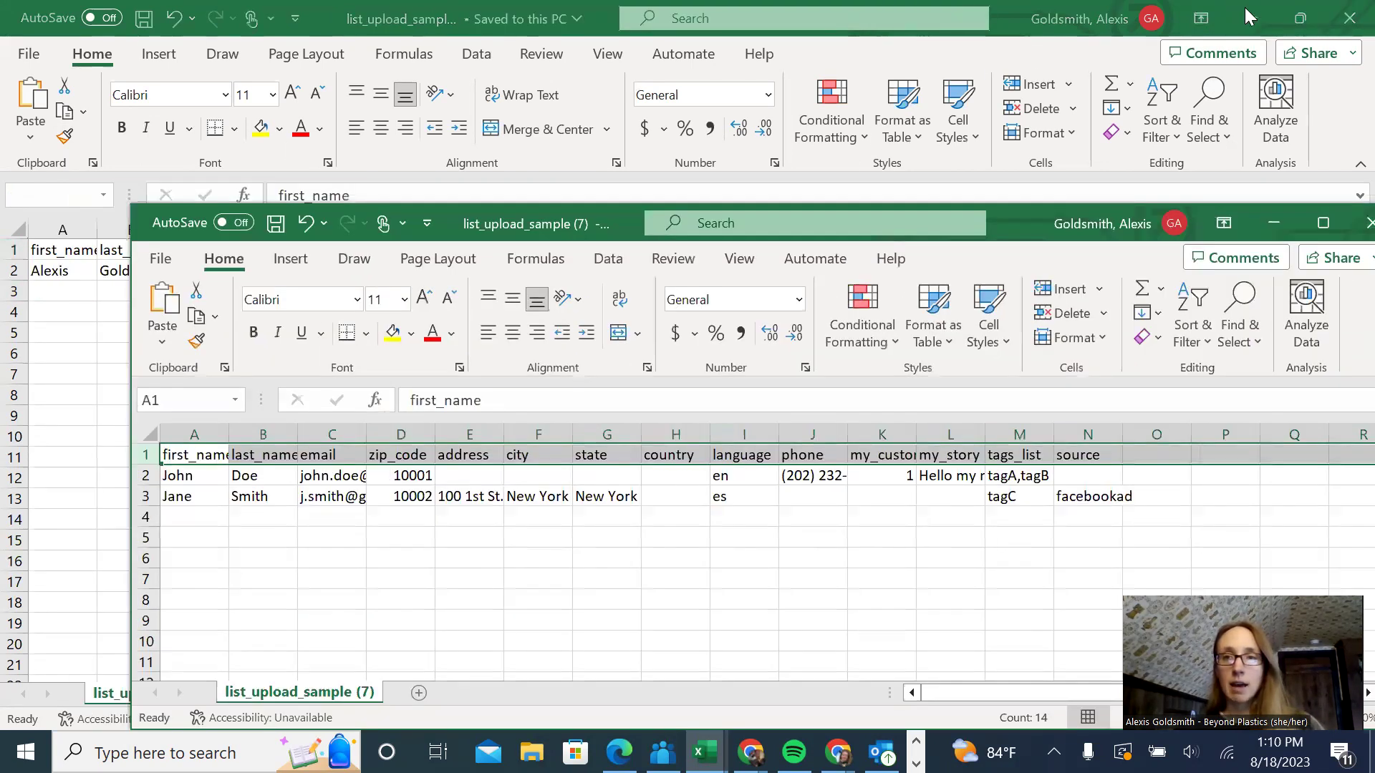
{"action": "left_click", "coordinate": [1246, 9]}
{"action": "left_click", "coordinate": [519, 129]}
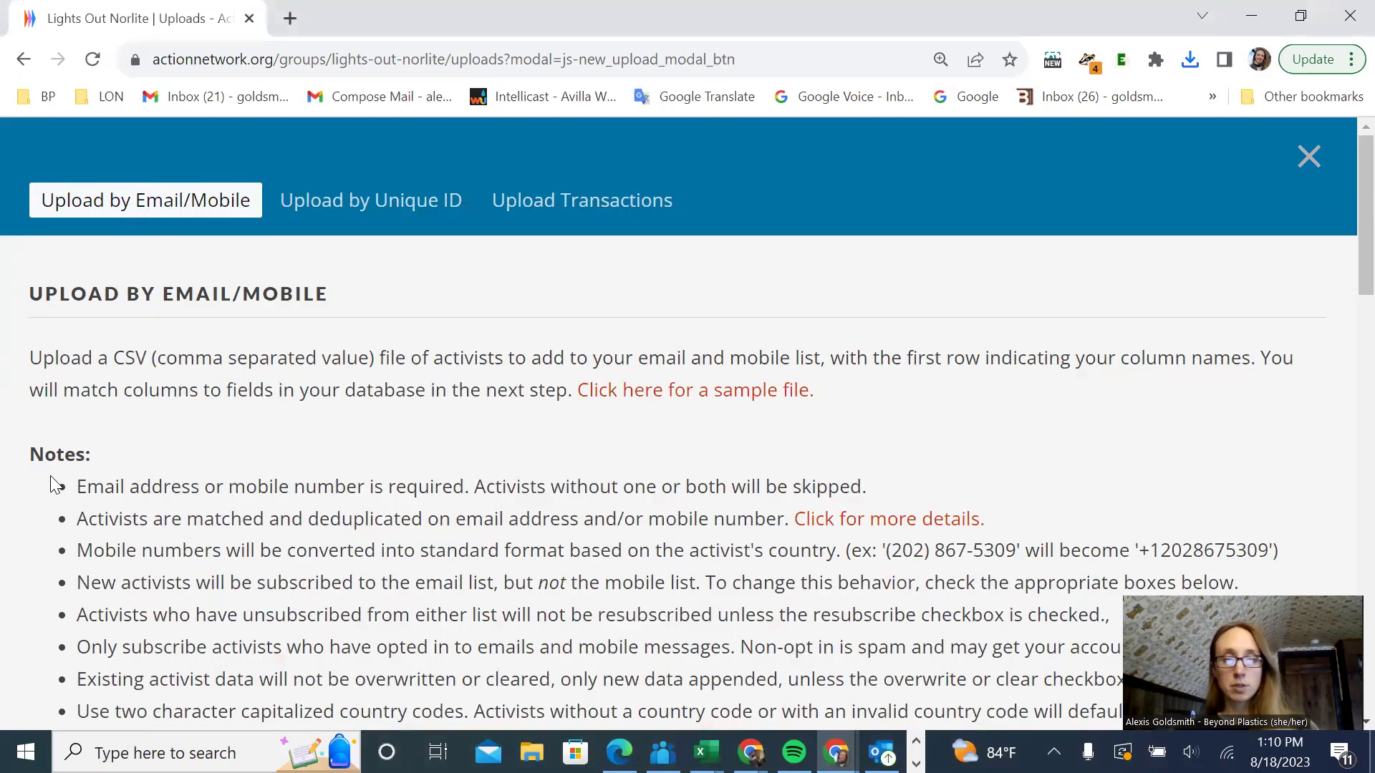
- Read the note that email or mobile is required, then bring back list_upload_sample (7)
{"action": "scroll", "coordinate": [57, 486], "scroll_direction": "down", "scroll_amount": 3}
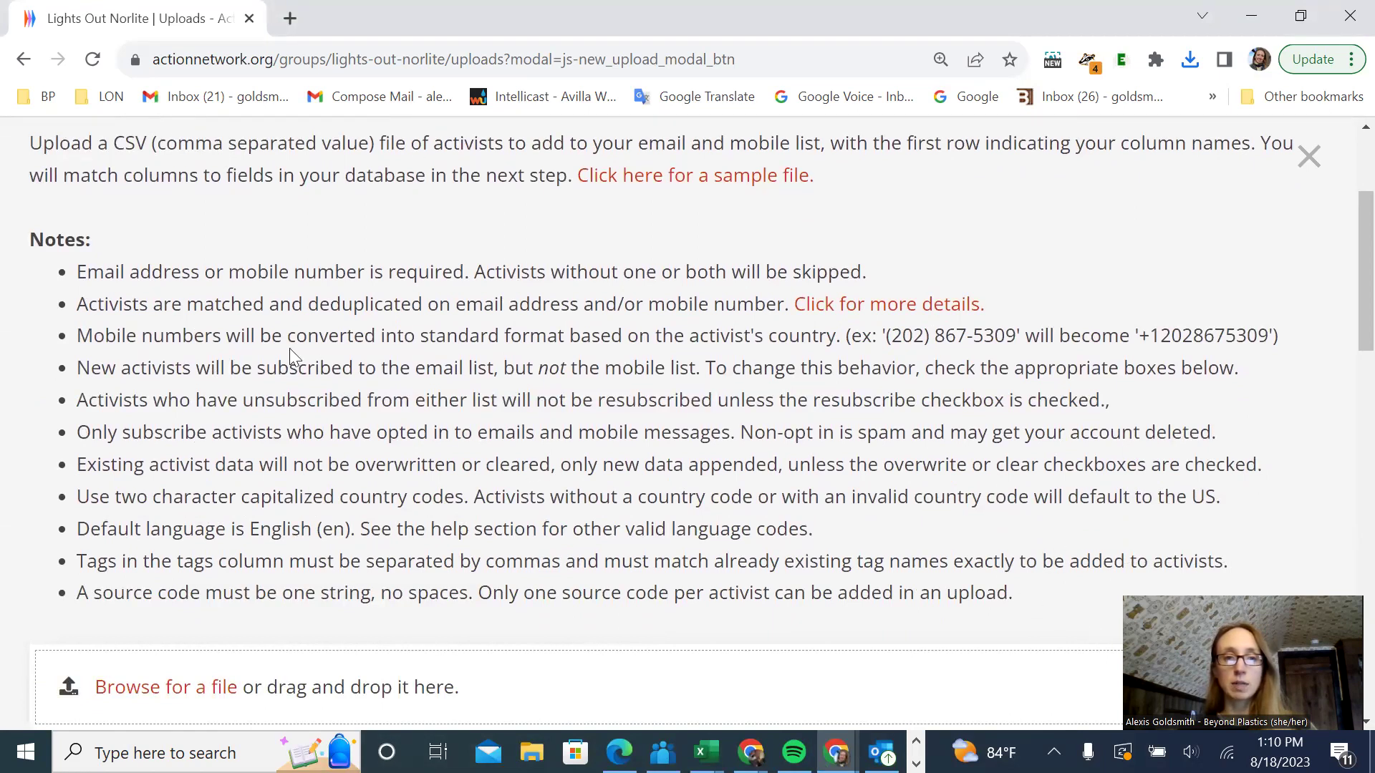
{"action": "left_click_drag", "start_coordinate": [76, 272], "coordinate": [473, 278]}
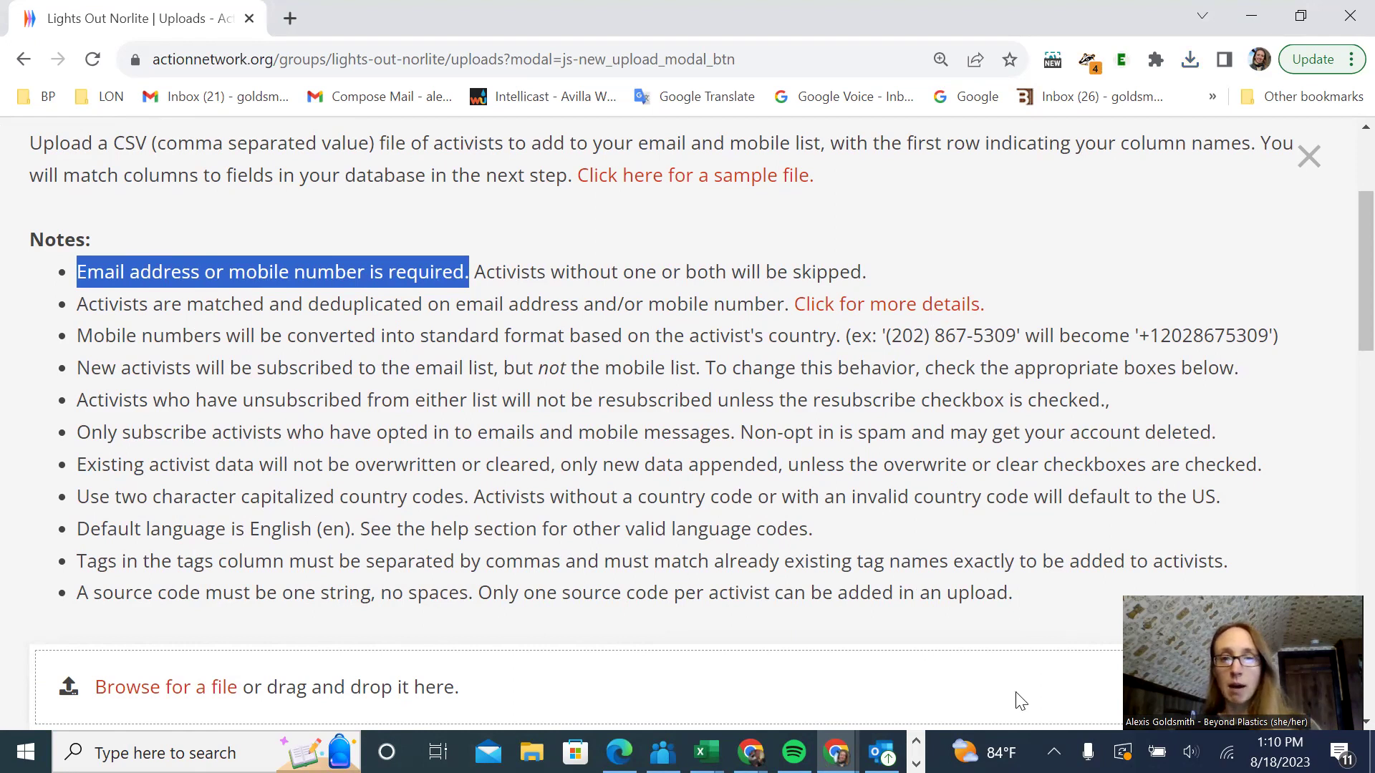
{"action": "left_click", "coordinate": [476, 270]}
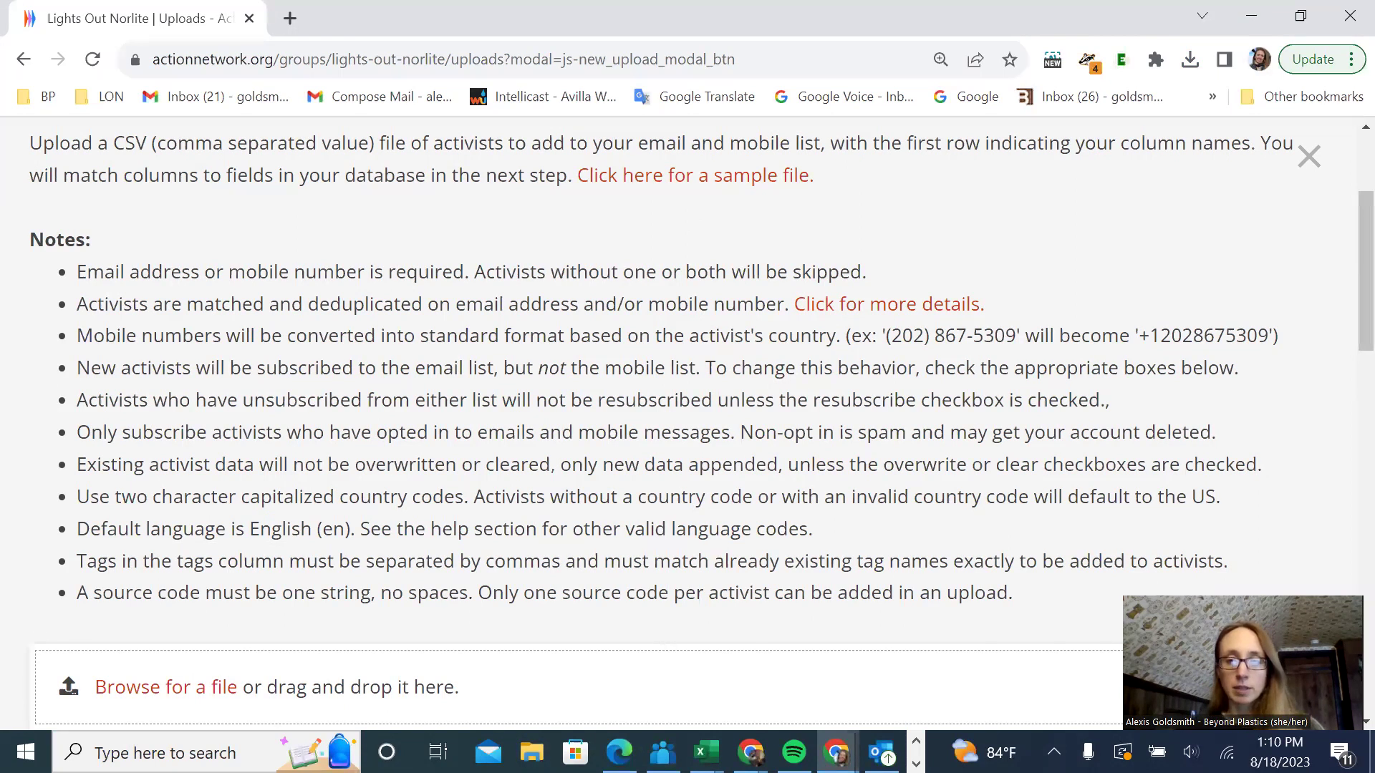
{"action": "left_click", "coordinate": [705, 752]}
{"action": "left_click", "coordinate": [1246, 659]}
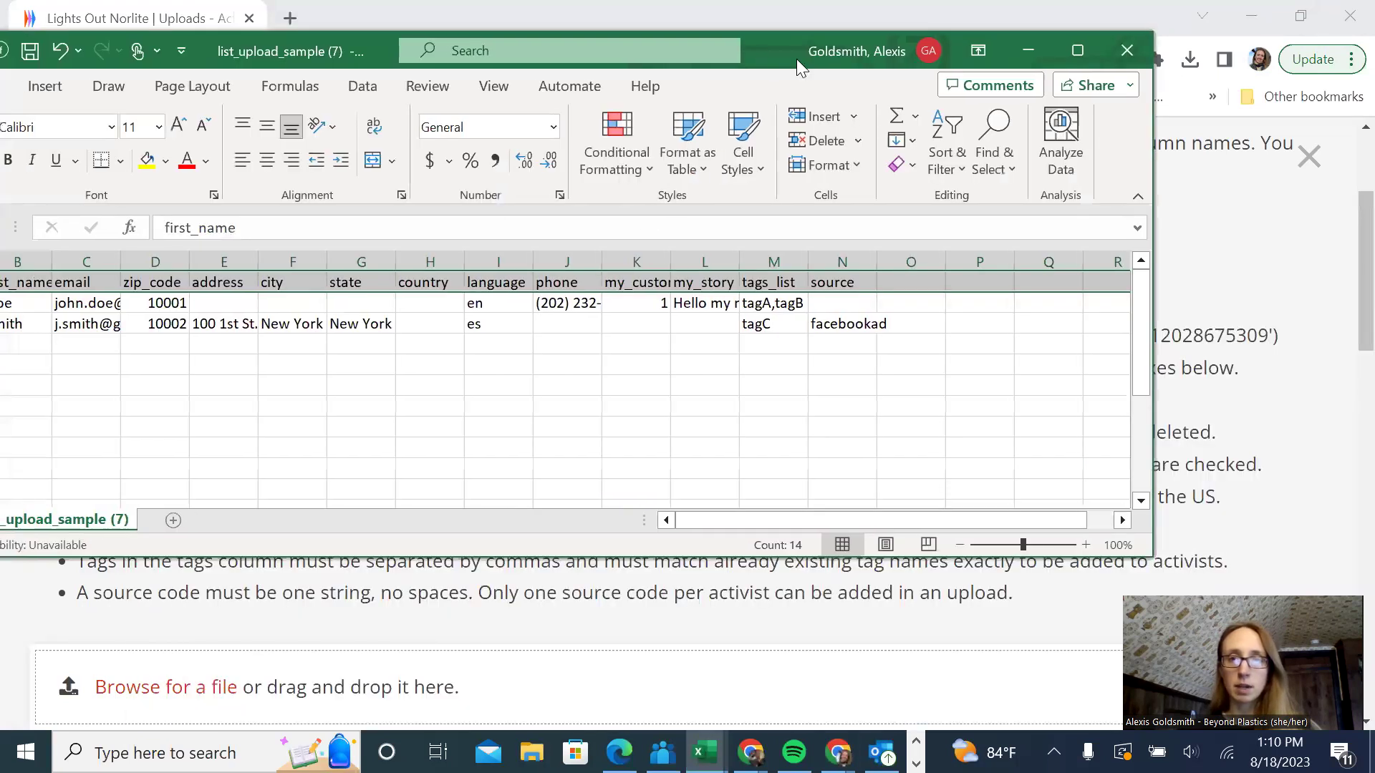
- Reposition the workbook and inspect the sample data, selecting the example contact rows A2:N4
{"action": "left_click_drag", "start_coordinate": [738, 71], "coordinate": [953, 88]}
{"action": "left_click", "coordinate": [161, 323]}
{"action": "left_click_drag", "start_coordinate": [247, 326], "coordinate": [901, 330]}
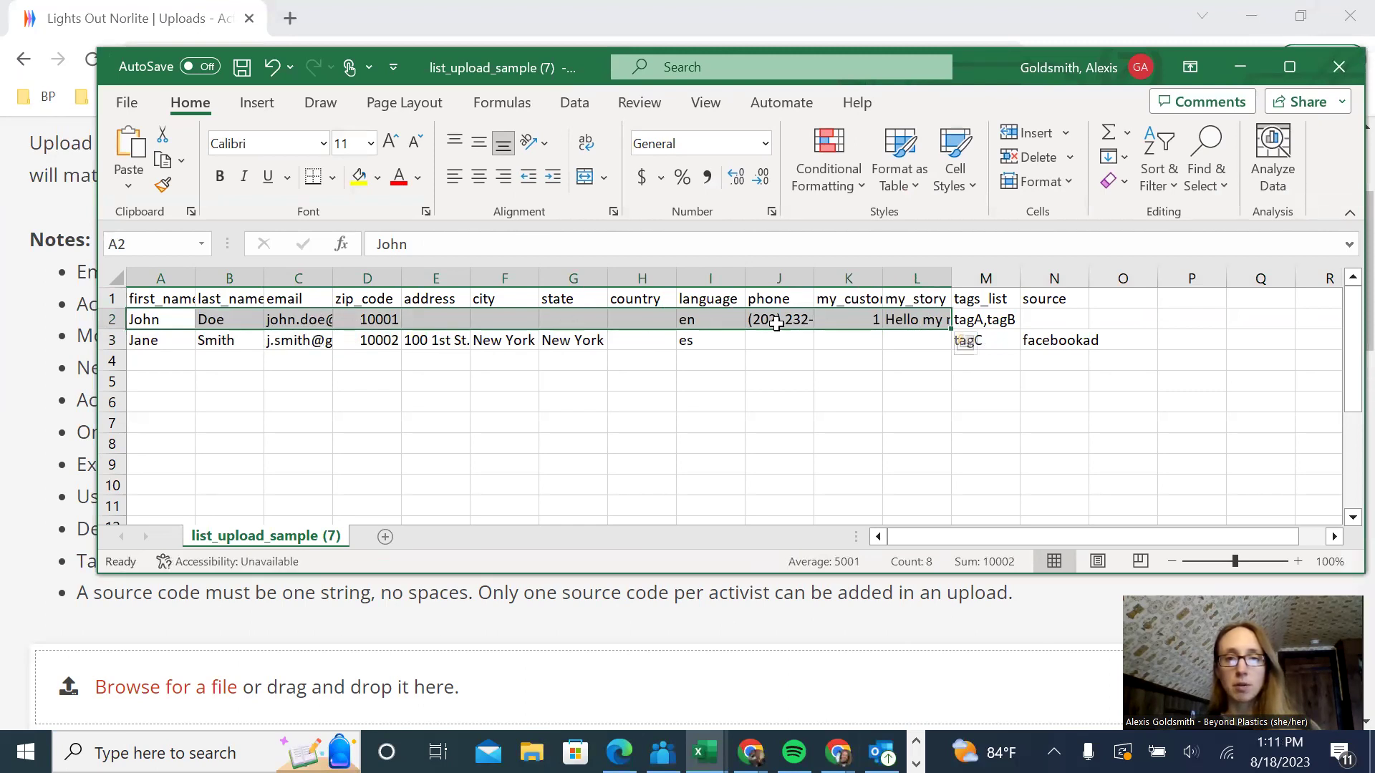
{"action": "left_click", "coordinate": [720, 323]}
{"action": "left_click_drag", "start_coordinate": [448, 319], "coordinate": [1051, 345]}
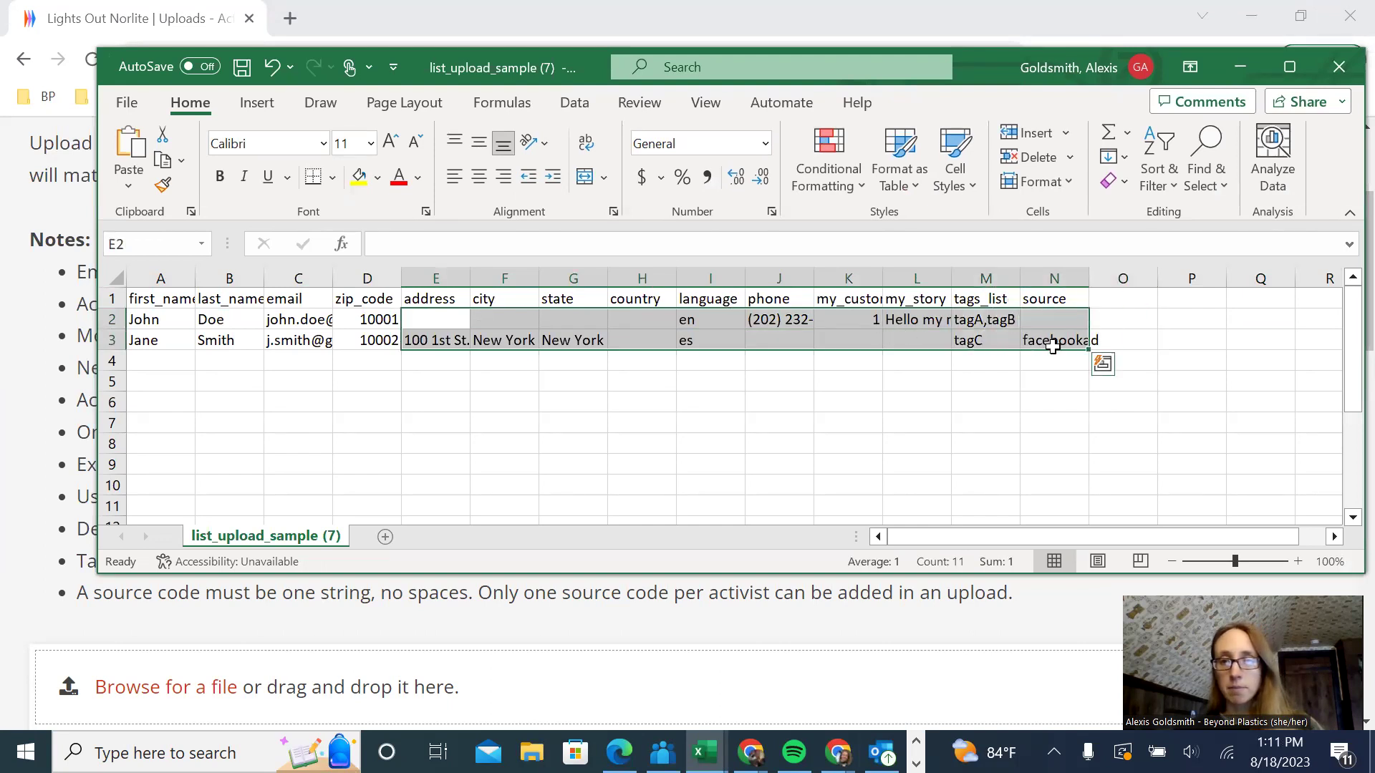
{"action": "left_click", "coordinate": [934, 442]}
{"action": "left_click", "coordinate": [980, 272]}
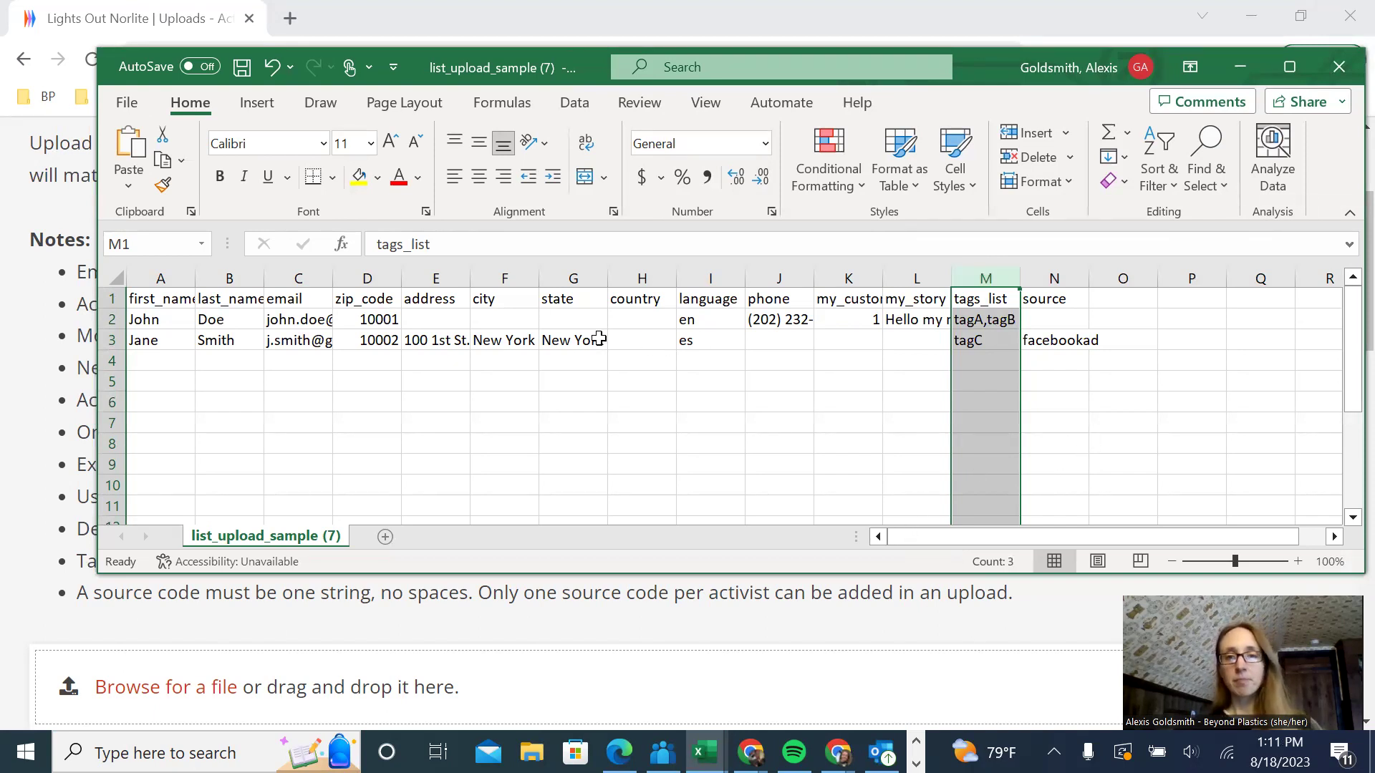
{"action": "left_click", "coordinate": [628, 316]}
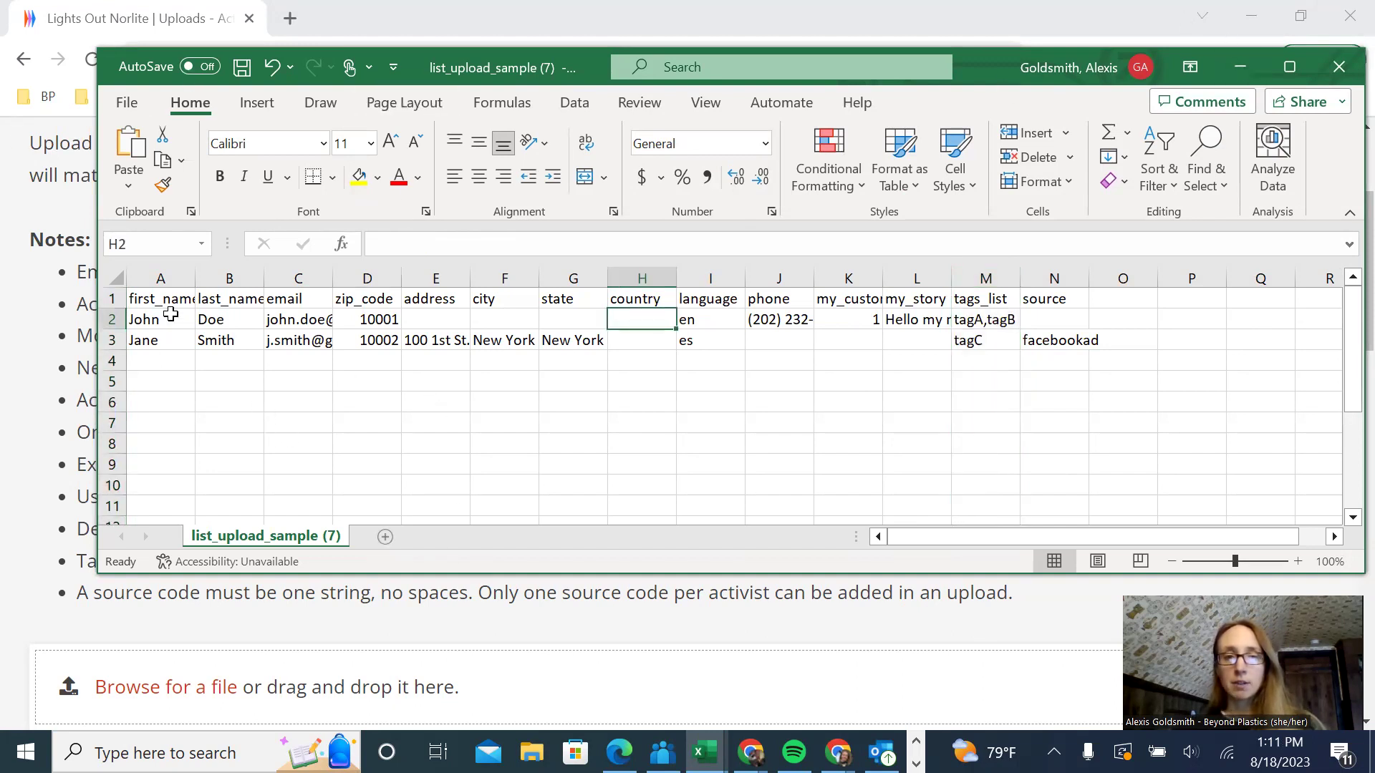
{"action": "left_click_drag", "start_coordinate": [146, 319], "coordinate": [1083, 356]}
- Clear the first example contact's values across row 2, from last name through custom field
{"action": "key", "text": "BackSpace"}
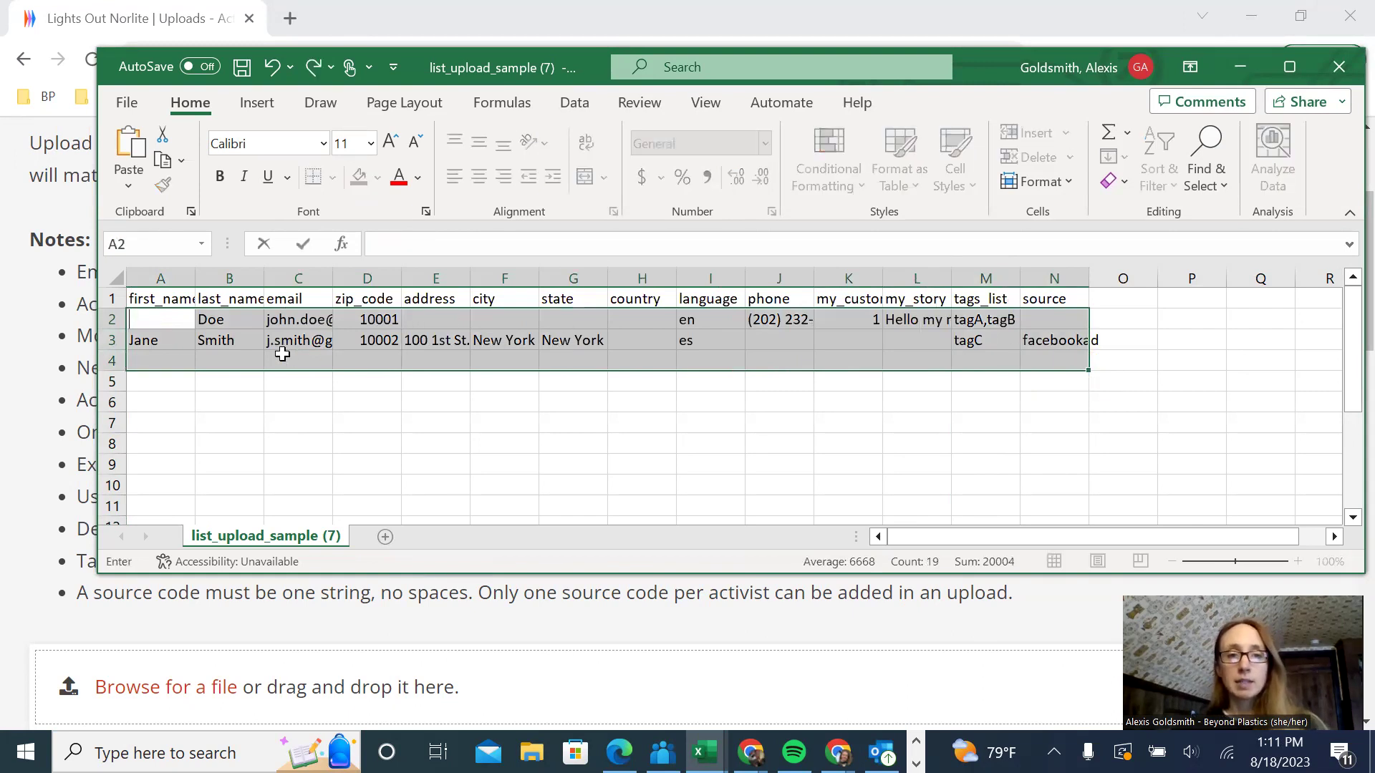
{"action": "left_click", "coordinate": [243, 320]}
{"action": "key", "text": "BackSpace"}
{"action": "key", "text": "Tab"}
{"action": "key", "text": "BackSpace"}
{"action": "key", "text": "Tab"}
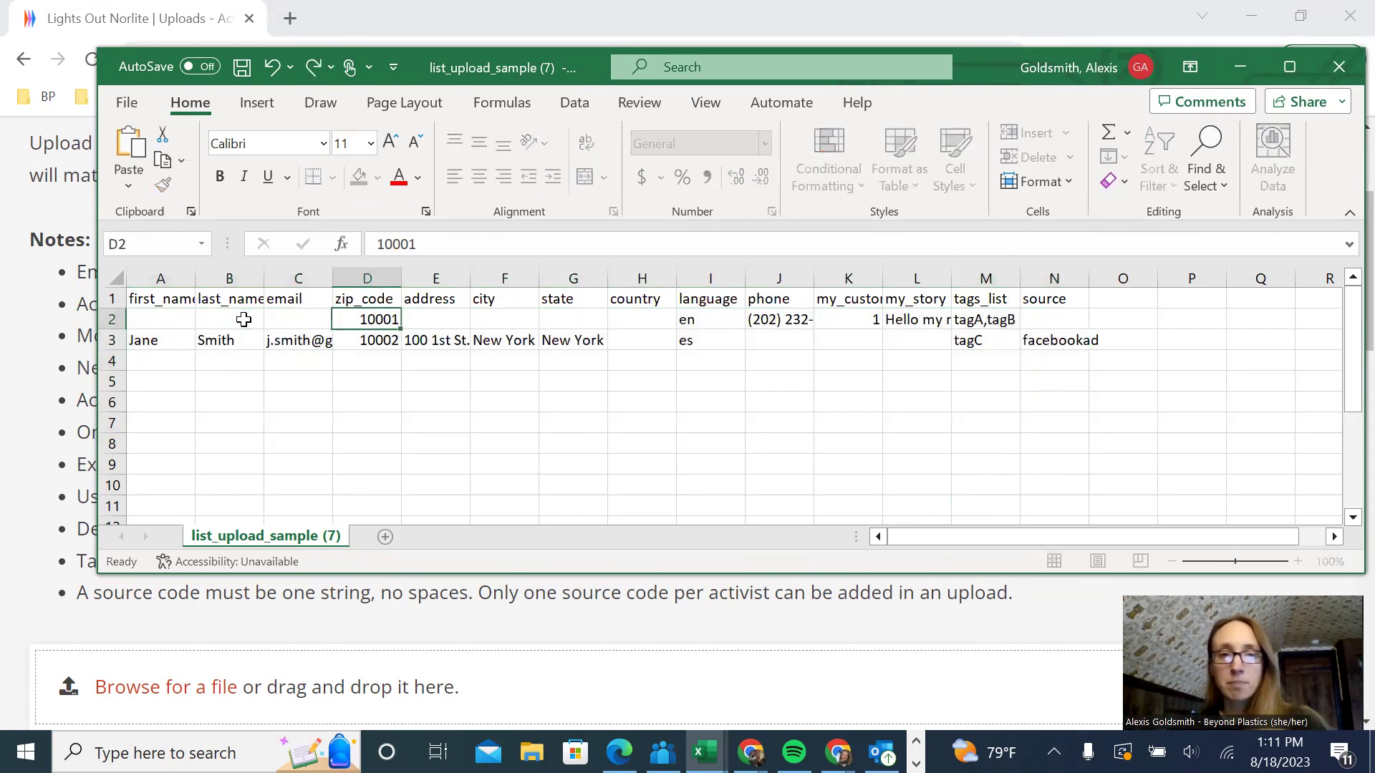
{"action": "key", "text": "BackSpace"}
{"action": "key", "text": "Tab"}
{"action": "key", "text": "Tab"}
{"action": "key", "text": "Tab"}
{"action": "key", "text": "Tab"}
{"action": "key", "text": "Tab"}
{"action": "key", "text": "BackSpace"}
{"action": "key", "text": "Tab"}
{"action": "key", "text": "BackSpace"}
{"action": "key", "text": "Tab"}
{"action": "key", "text": "Tab"}
{"action": "key", "text": "BackSpace"}
{"action": "key", "text": "Tab"}
{"action": "key", "text": "BackSpace"}
{"action": "key", "text": "Tab"}
{"action": "key", "text": "Down"}
{"action": "key", "text": "Delete"}
{"action": "key", "text": "Left"}
{"action": "key", "text": "BackSpace"}
{"action": "key", "text": "Up"}
{"action": "key", "text": "Left"}
{"action": "key", "text": "Left"}
{"action": "key", "text": "Left"}
{"action": "key", "text": "Right"}
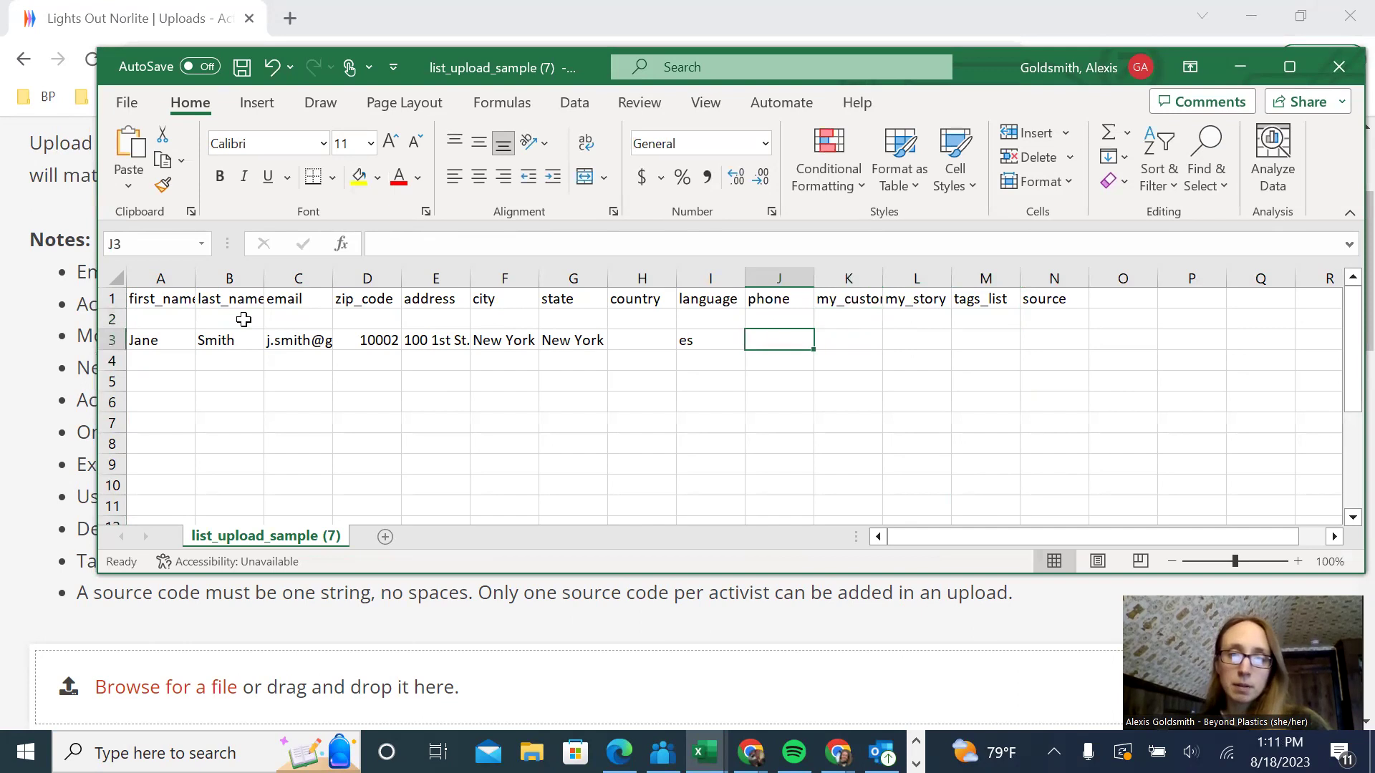
{"action": "key", "text": "Delete"}
- Clear the second example contact's values in row 3, from language back to first name
{"action": "key", "text": "Down"}
{"action": "key", "text": "Left"}
{"action": "key", "text": "Left"}
{"action": "key", "text": "Left"}
{"action": "key", "text": "Right"}
{"action": "key", "text": "BackSpace"}
{"action": "key", "text": "Left"}
{"action": "key", "text": "Left"}
{"action": "key", "text": "Left"}
{"action": "key", "text": "BackSpace"}
{"action": "key", "text": "Right"}
{"action": "key", "text": "BackSpace"}
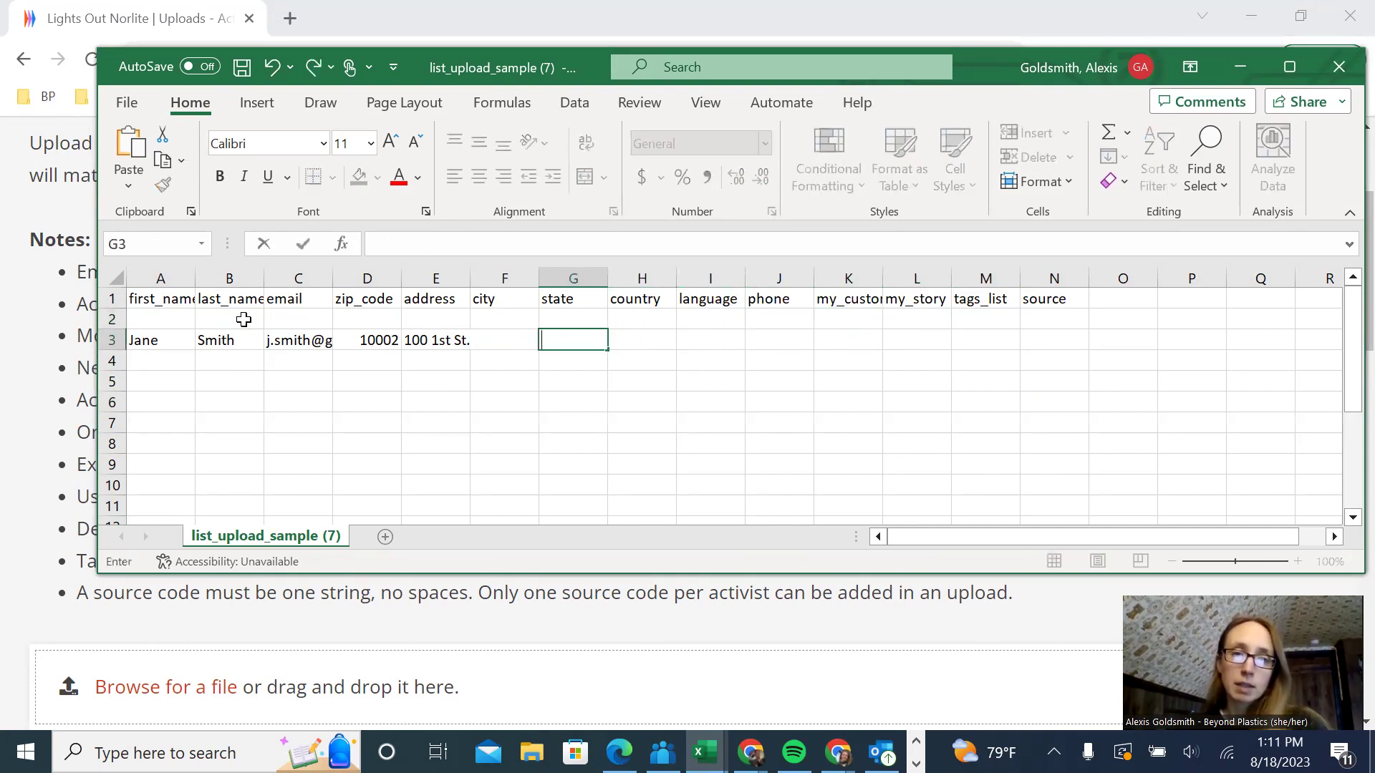
{"action": "key", "text": "Left"}
{"action": "key", "text": "Left"}
{"action": "key", "text": "Left"}
{"action": "key", "text": "Delete"}
{"action": "key", "text": "Right"}
{"action": "key", "text": "BackSpace"}
{"action": "key", "text": "Left"}
{"action": "key", "text": "Left"}
{"action": "key", "text": "Delete"}
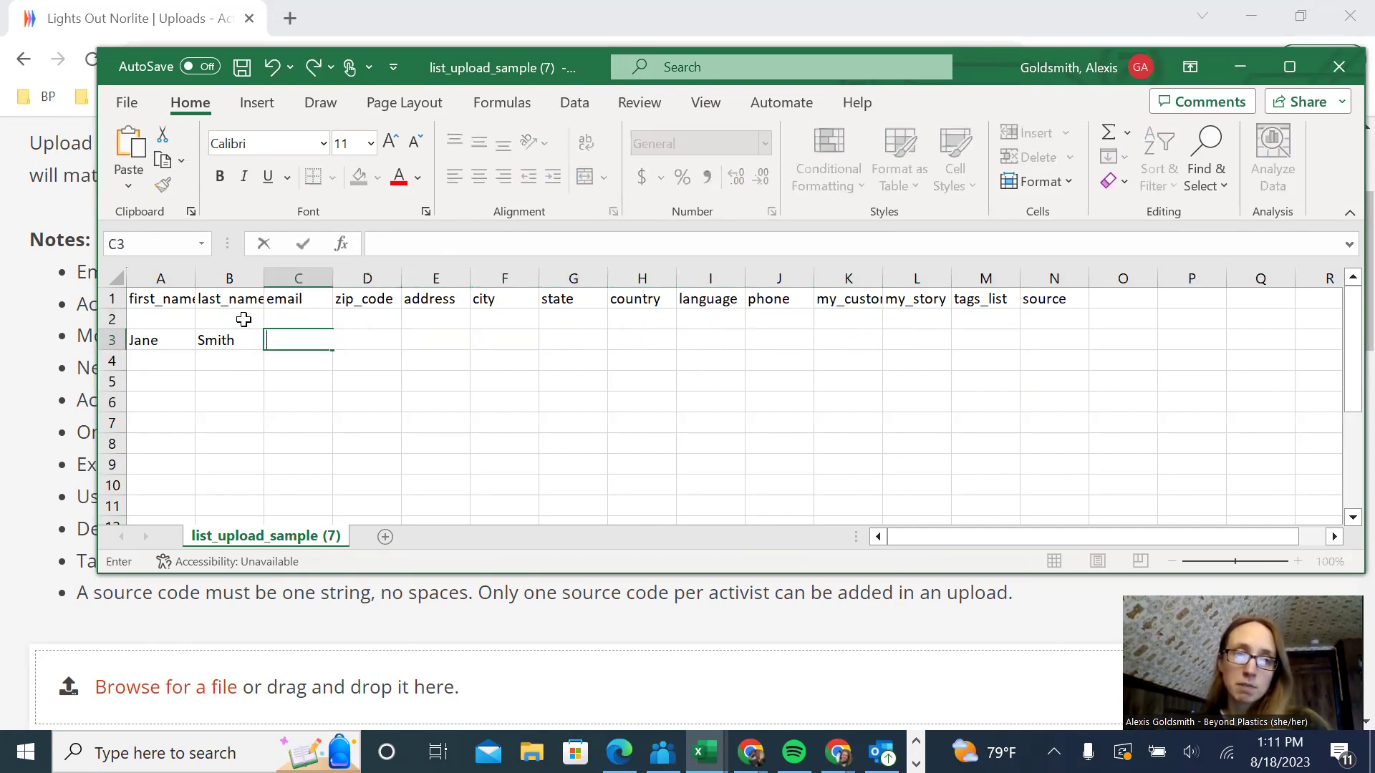
{"action": "key", "text": "Left"}
{"action": "key", "text": "Delete"}
{"action": "key", "text": "Left"}
{"action": "key", "text": "Delete"}
{"action": "key", "text": "Up"}
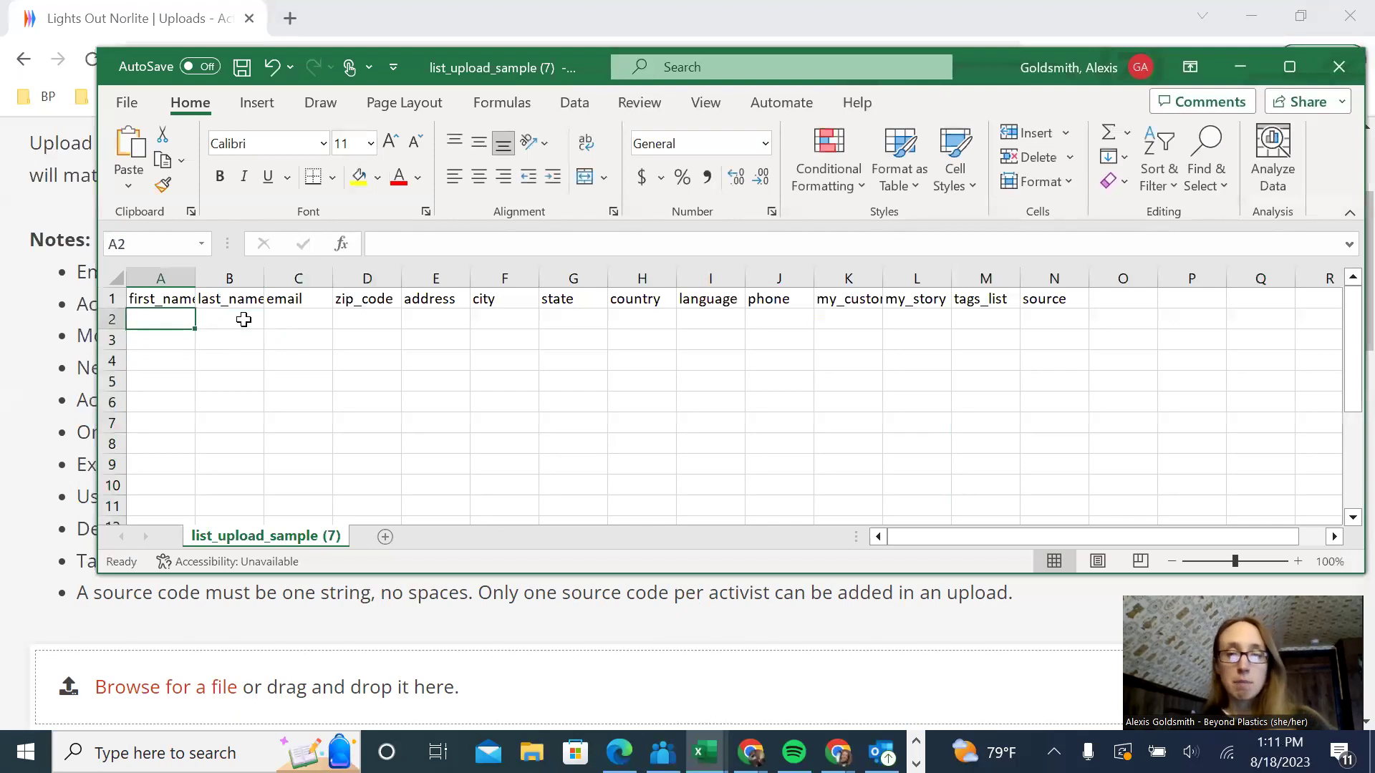
- Enter your own first name, last name, email address and ZIP code in A2:D2
{"action": "type", "text": "Alexis"}
{"action": "key", "text": "Tab"}
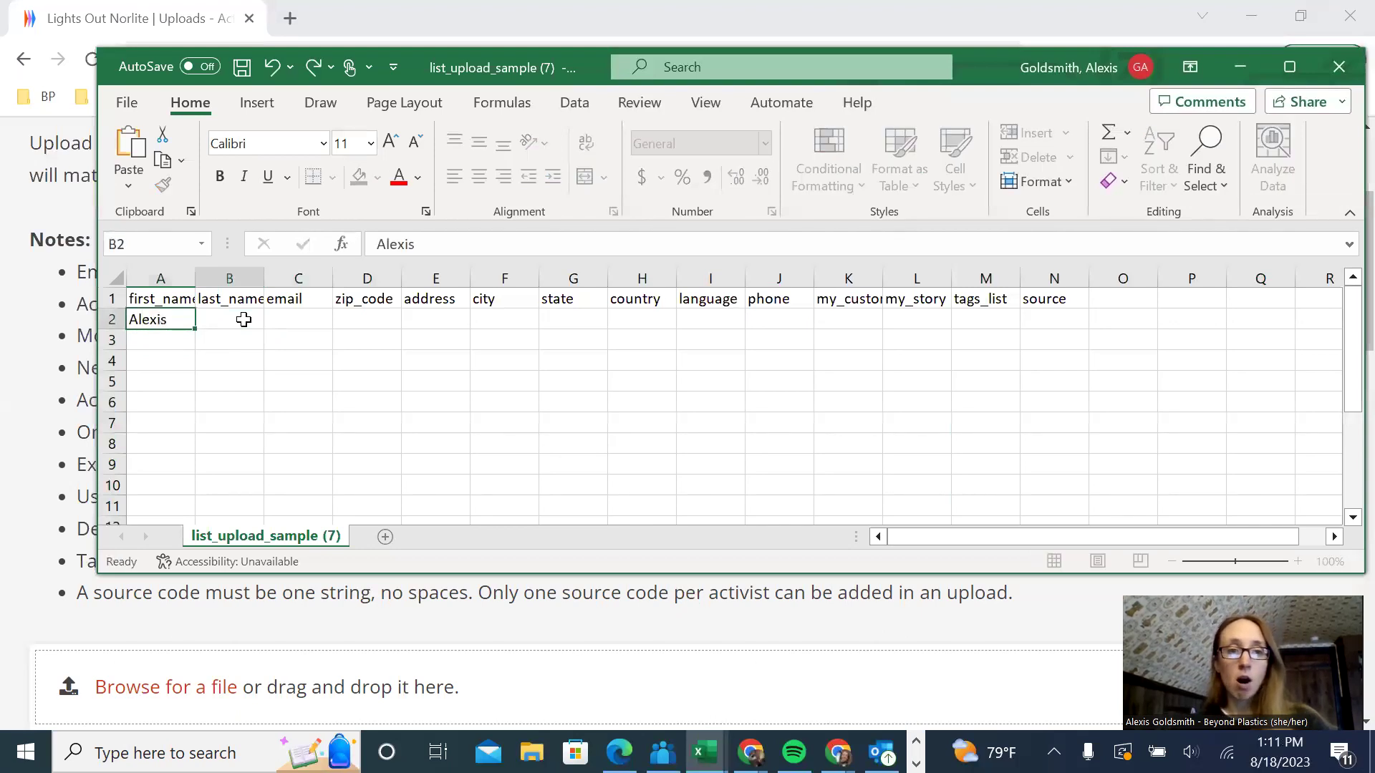
{"action": "type", "text": "Goldsmith"}
{"action": "key", "text": "Tab"}
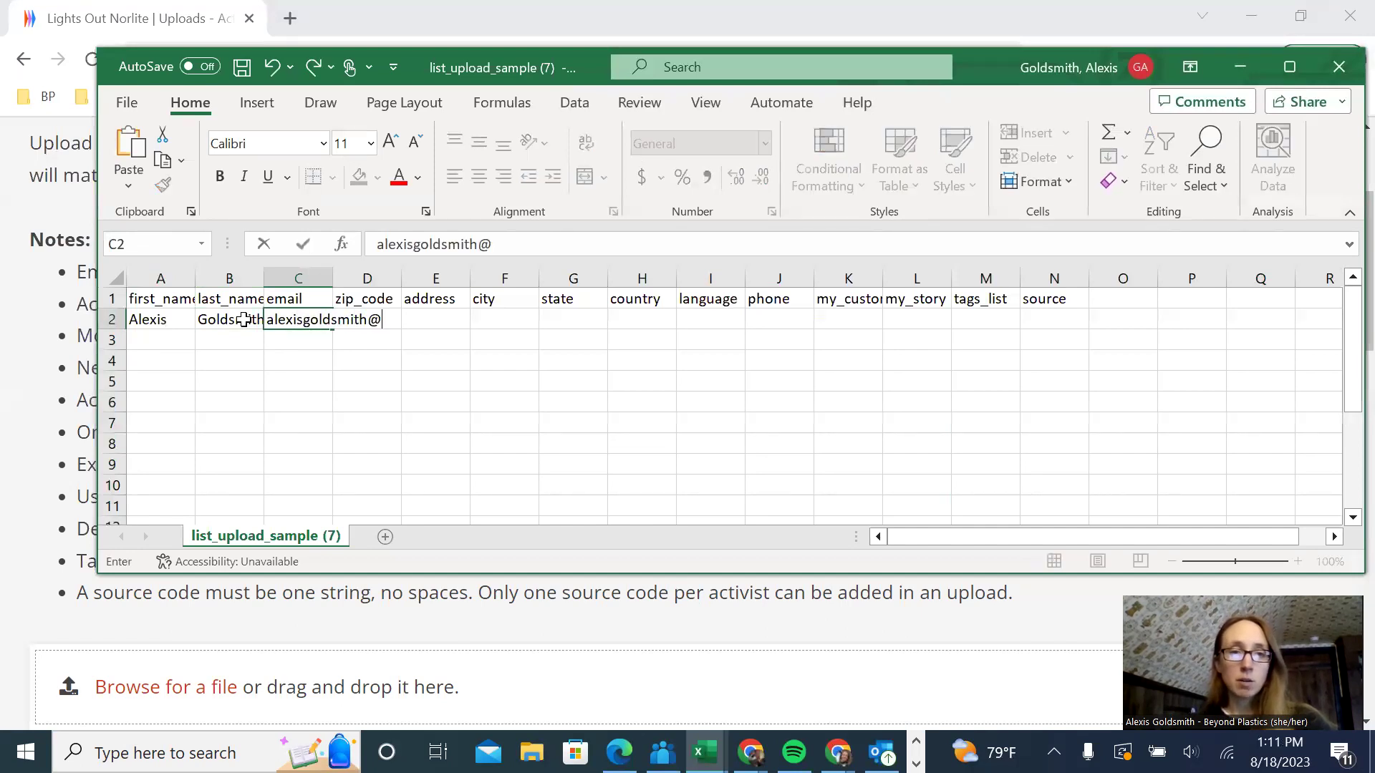
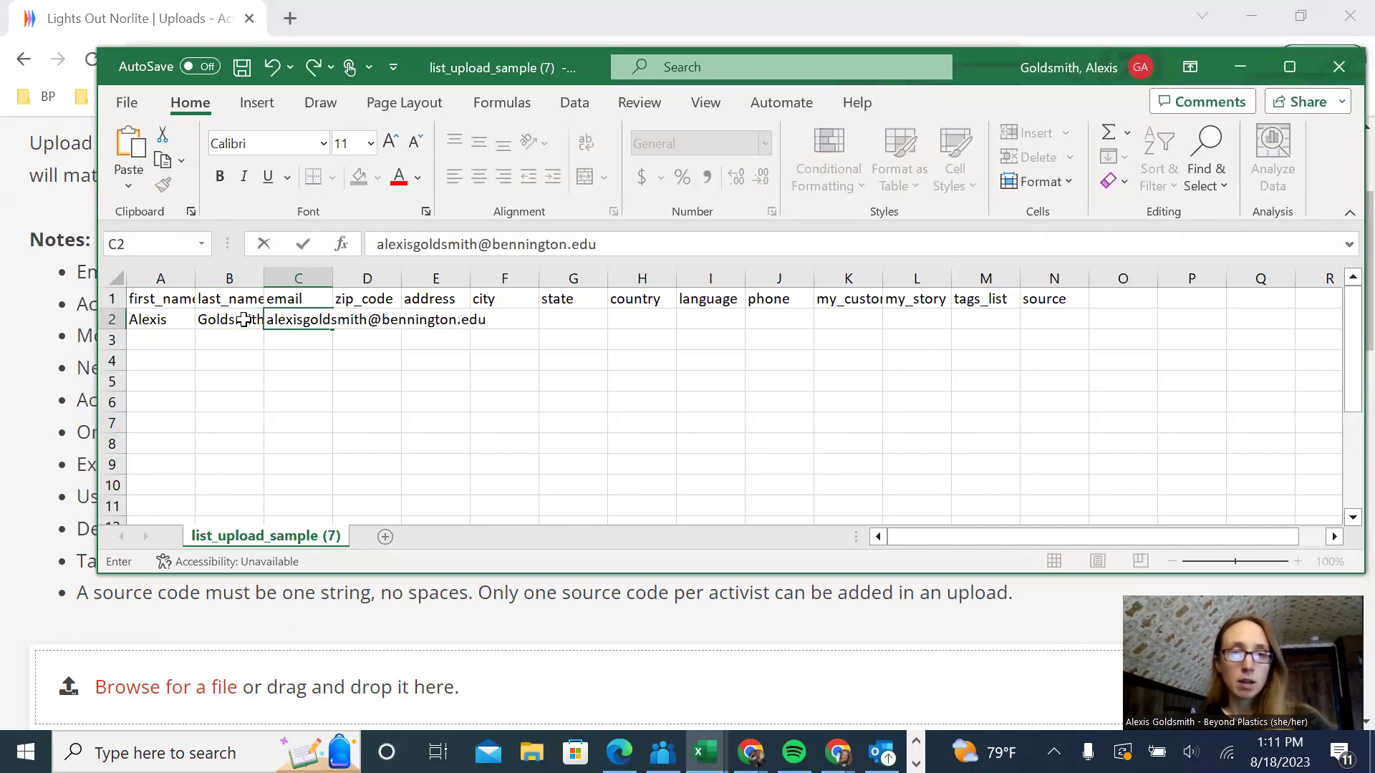
{"action": "key", "text": "Tab"}
{"action": "type", "text": "12028"}
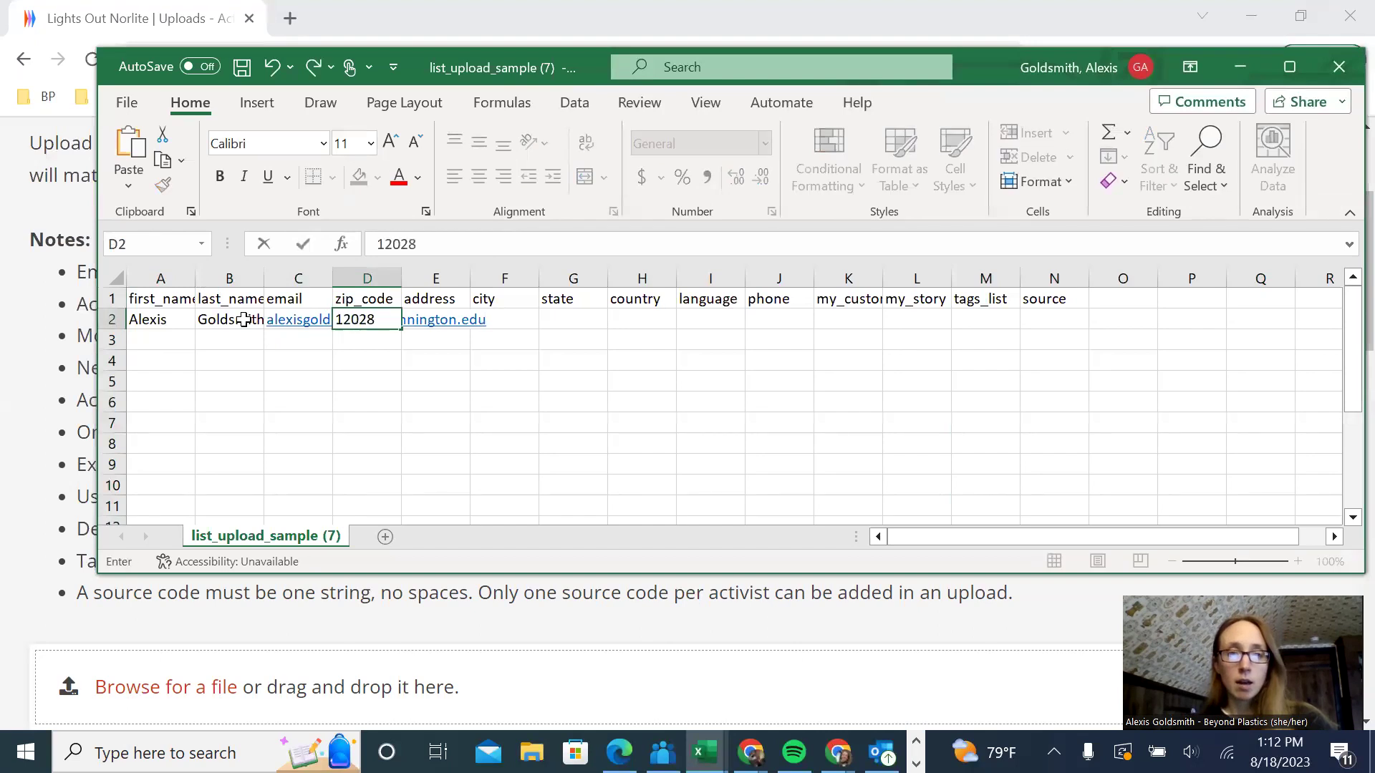
{"action": "key", "text": "Return"}
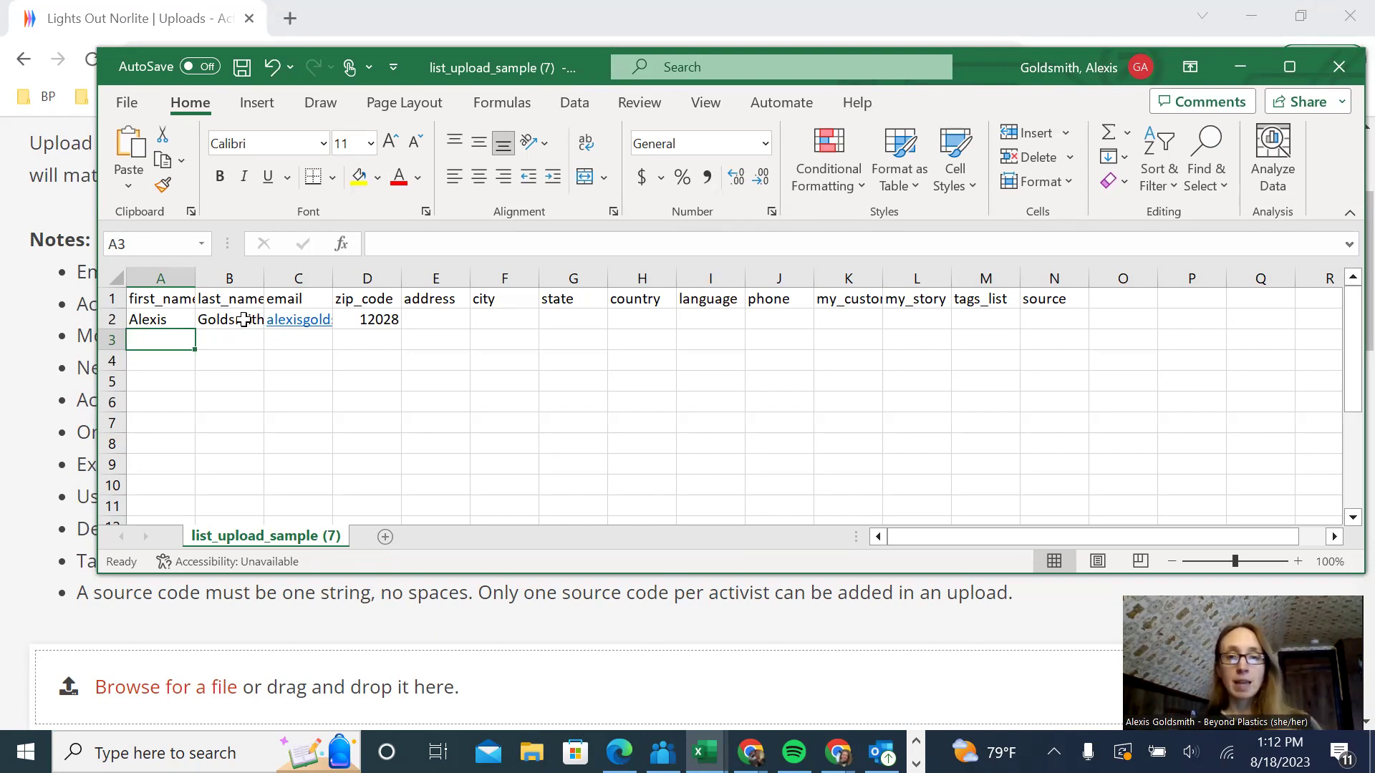
- Save the workbook via Save As as CSV (Comma delimited) named 'sample upload' in Downloads
{"action": "left_click", "coordinate": [116, 111]}
{"action": "left_click", "coordinate": [147, 393]}
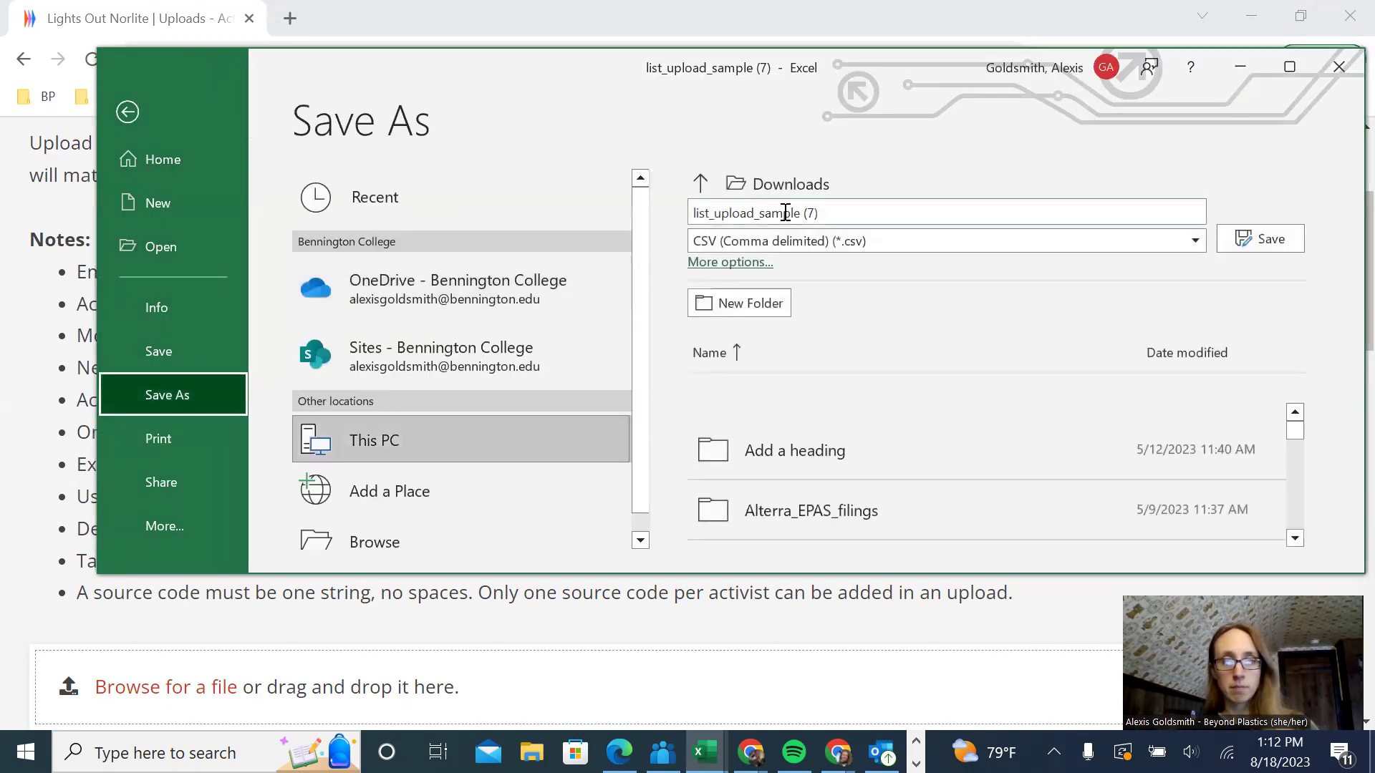
{"action": "type", "text": "sa"}
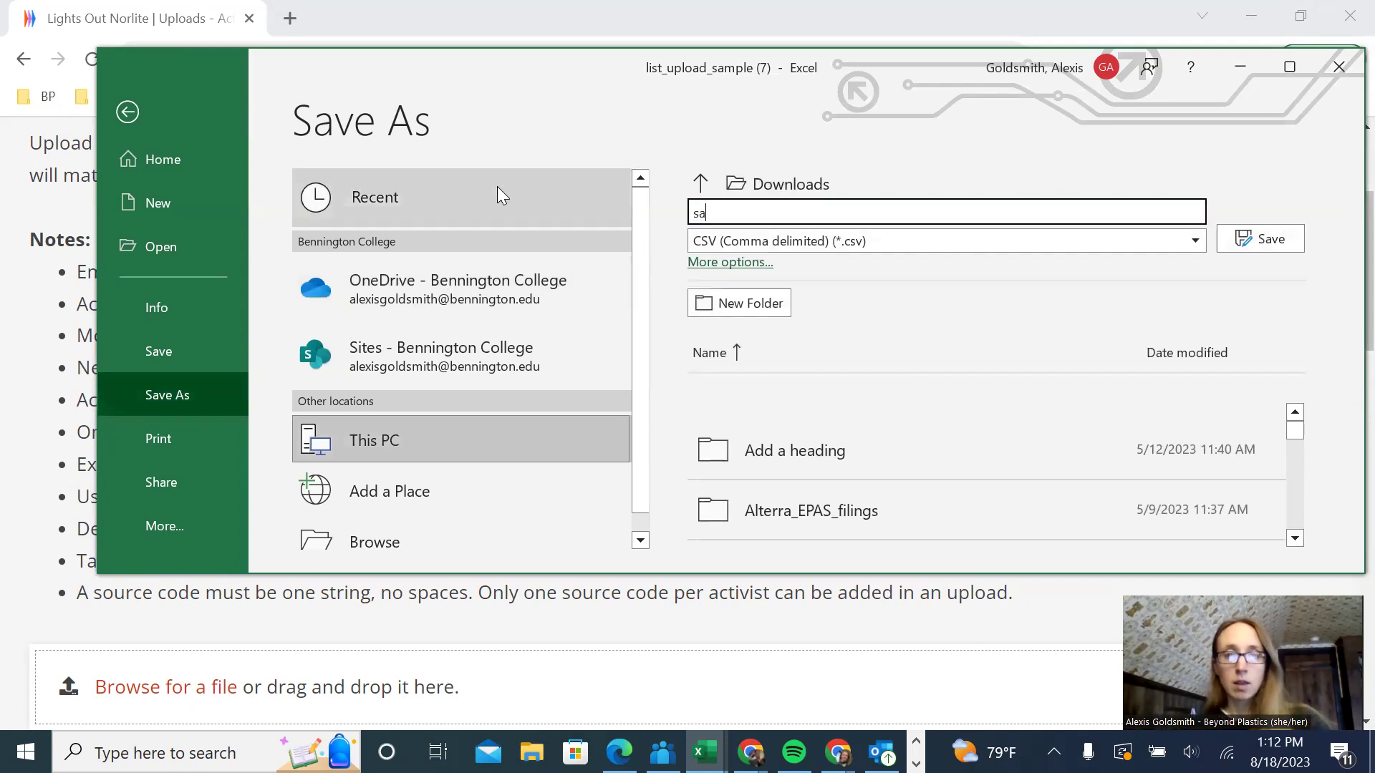
{"action": "type", "text": "mple upload"}
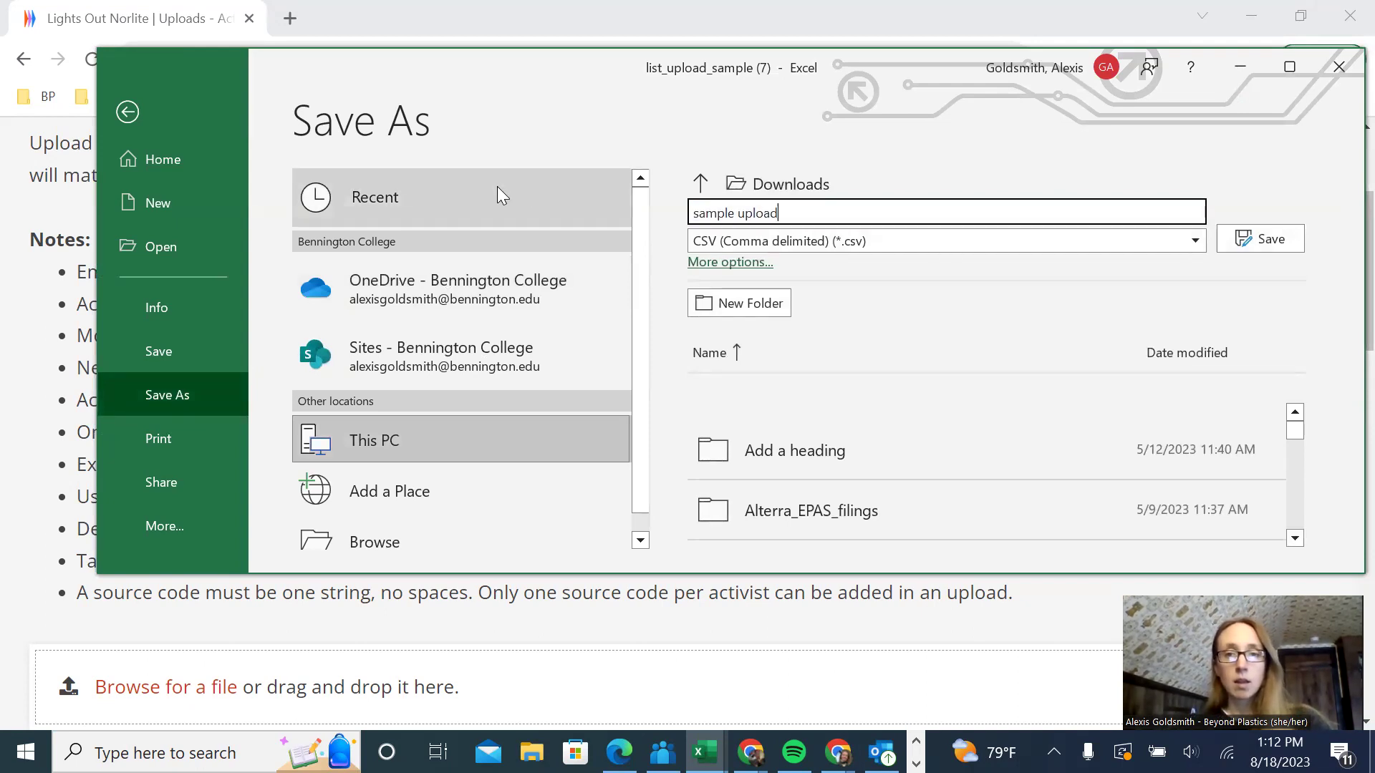
{"action": "key", "text": "Return"}
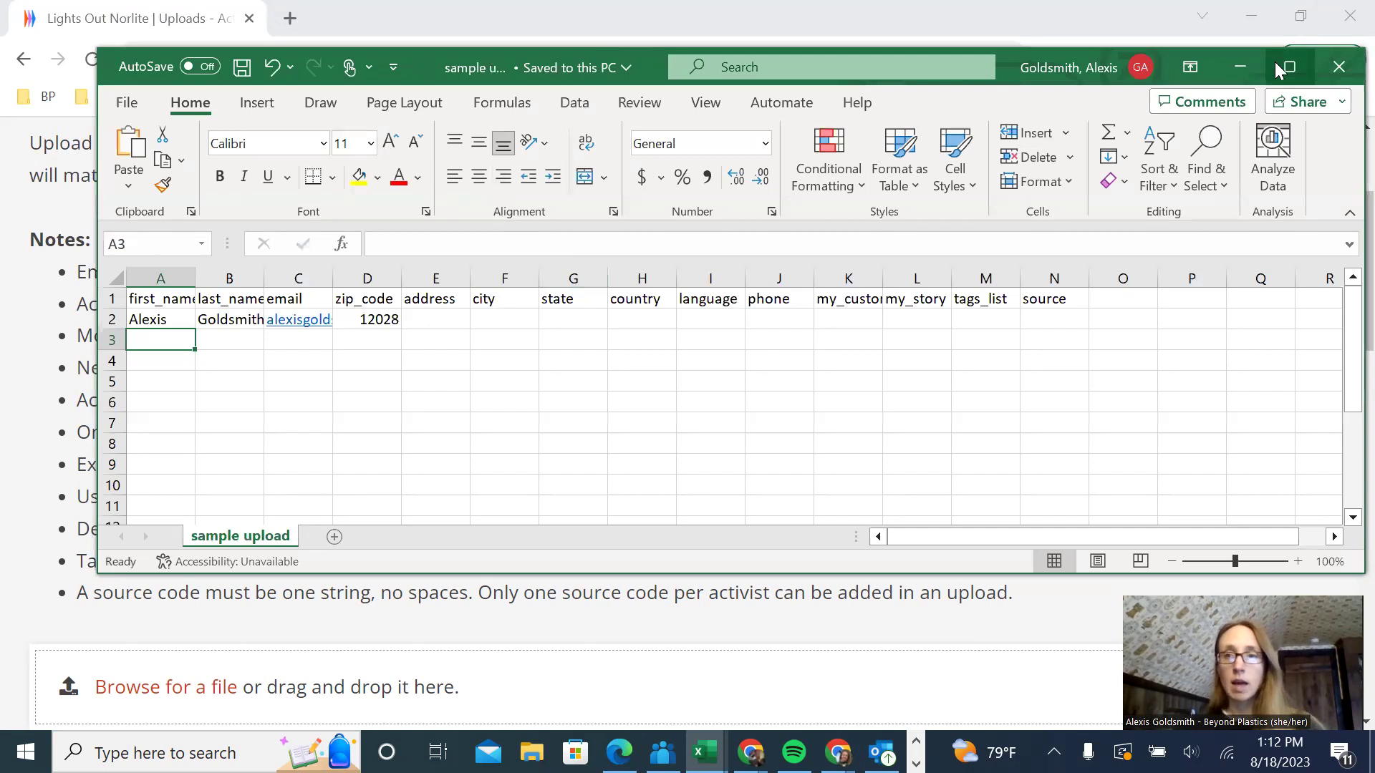
- Fill the Upload Title field with 'Sample Upload - Petition August 18, 2023'
{"action": "left_click", "coordinate": [1255, 69]}
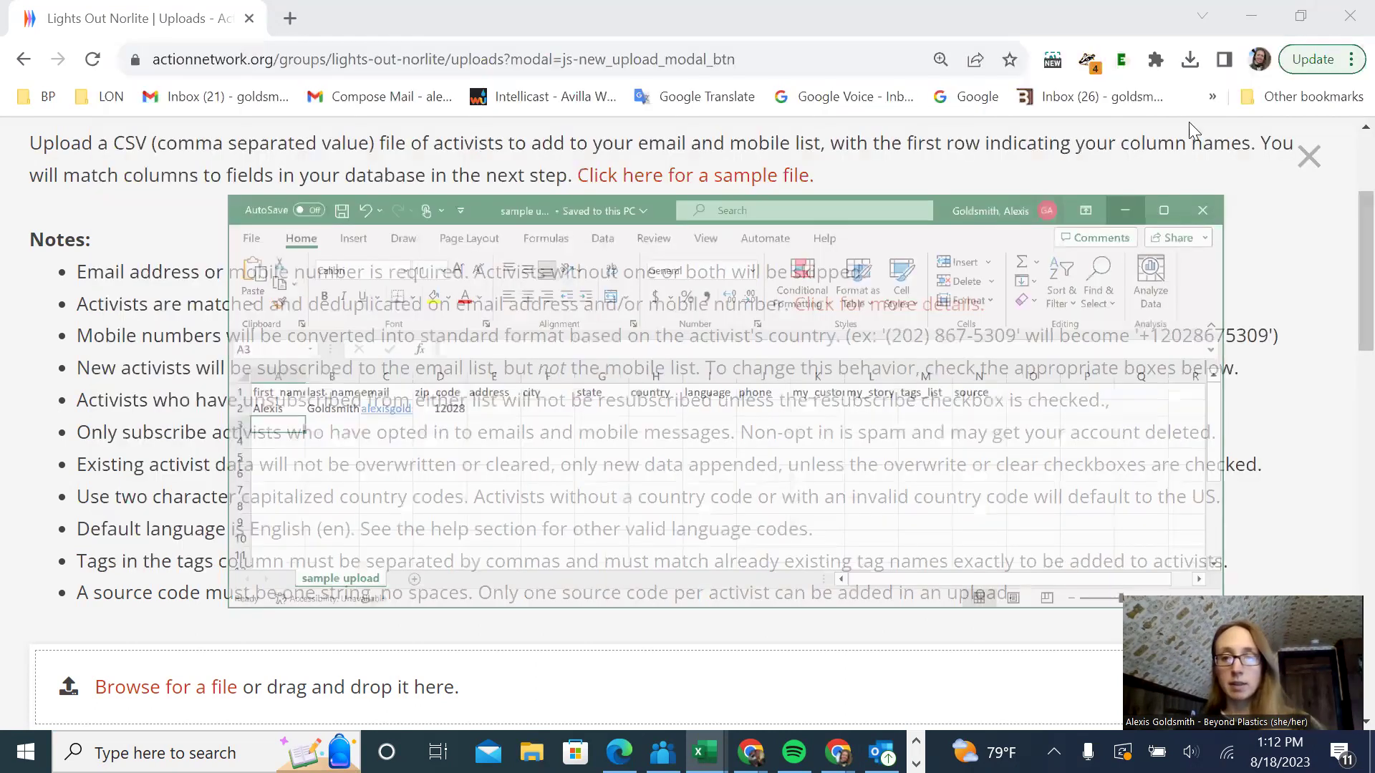
{"action": "scroll", "coordinate": [590, 397], "scroll_direction": "down", "scroll_amount": 6}
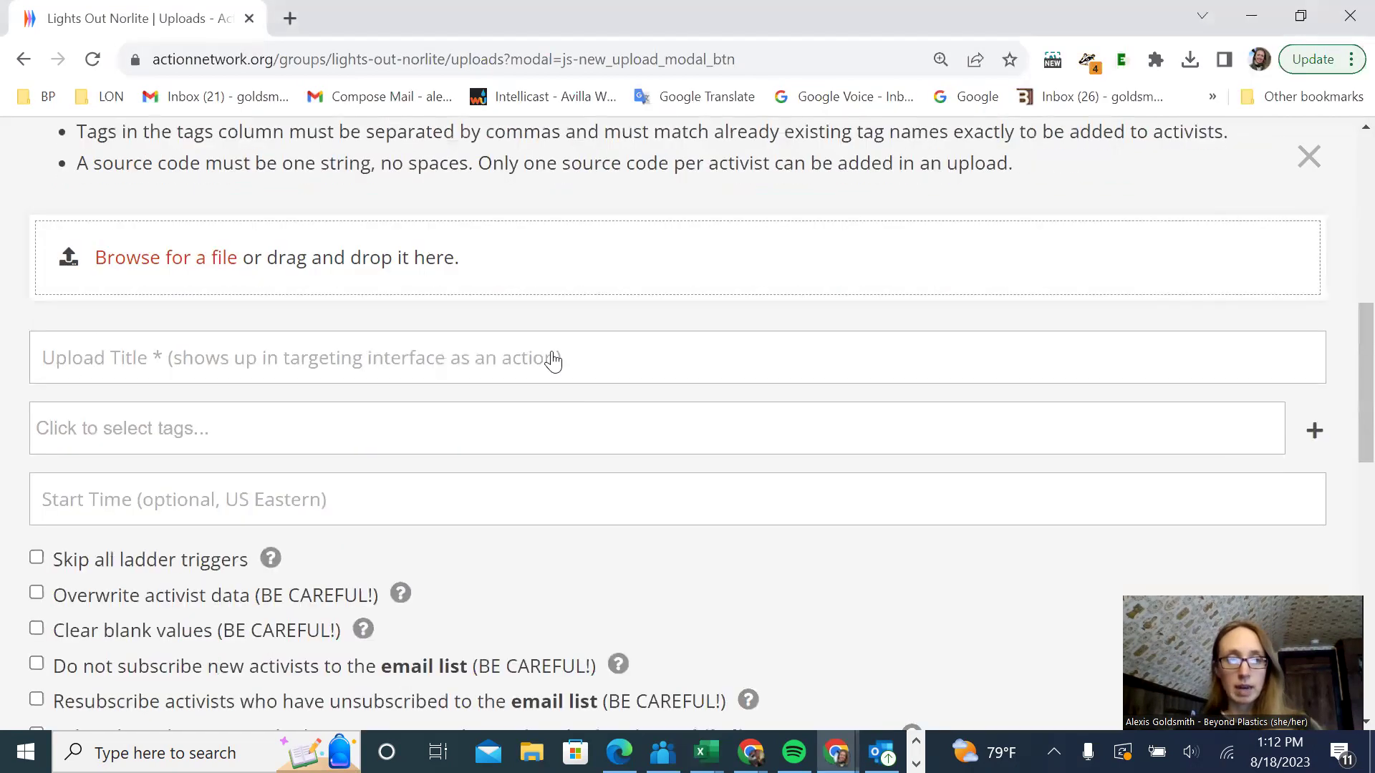
{"action": "left_click", "coordinate": [550, 361]}
{"action": "scroll", "coordinate": [745, 380], "scroll_direction": "down", "scroll_amount": 1}
{"action": "scroll", "coordinate": [800, 387], "scroll_direction": "down", "scroll_amount": 1}
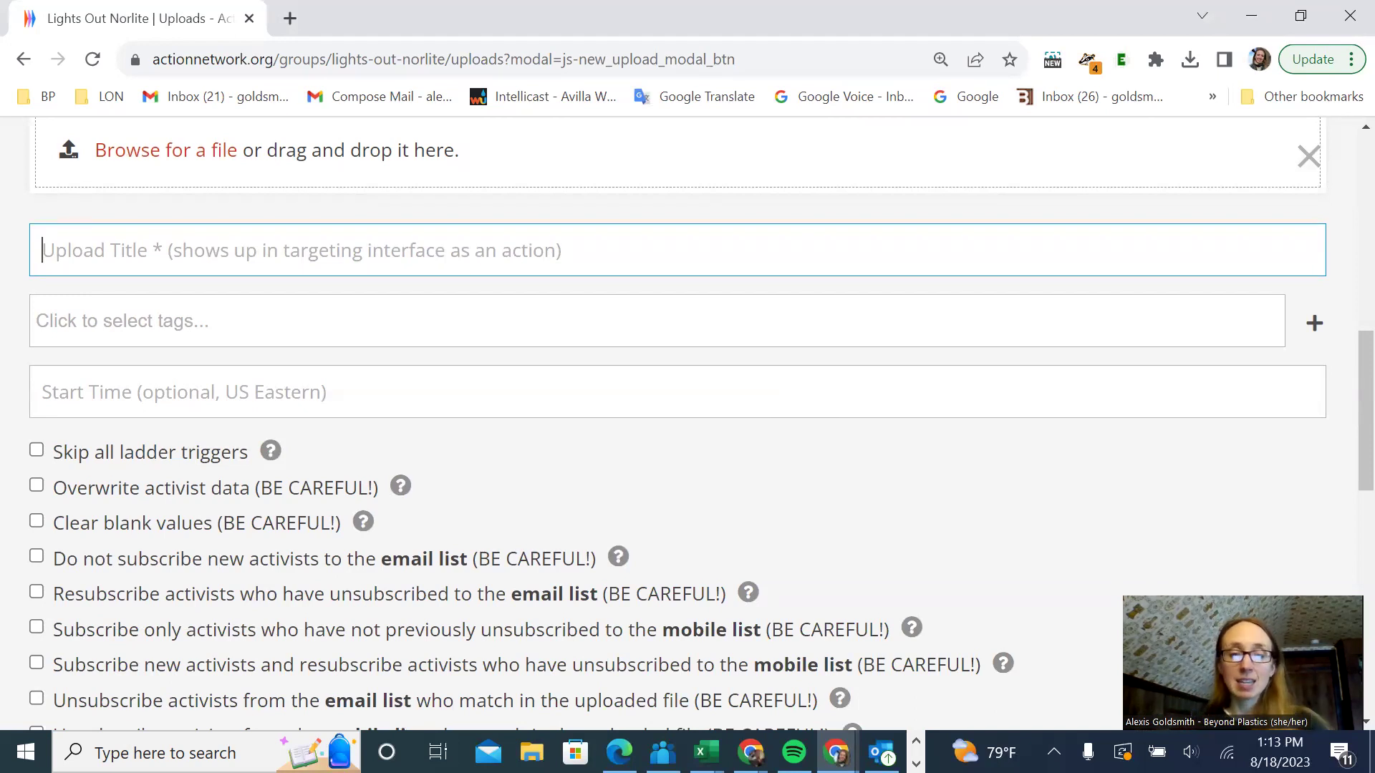
{"action": "type", "text": "Sample"}
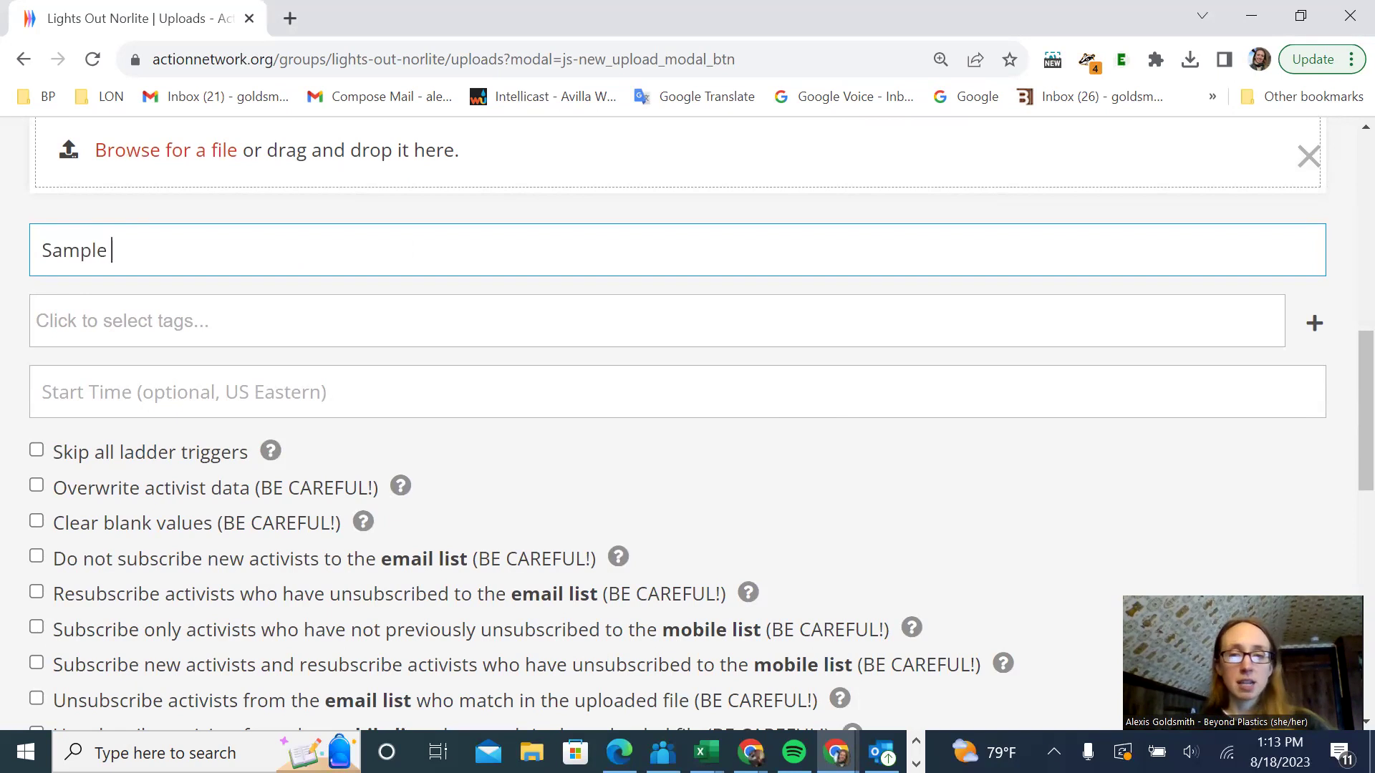
{"action": "type", "text": " Upload - Pet"}
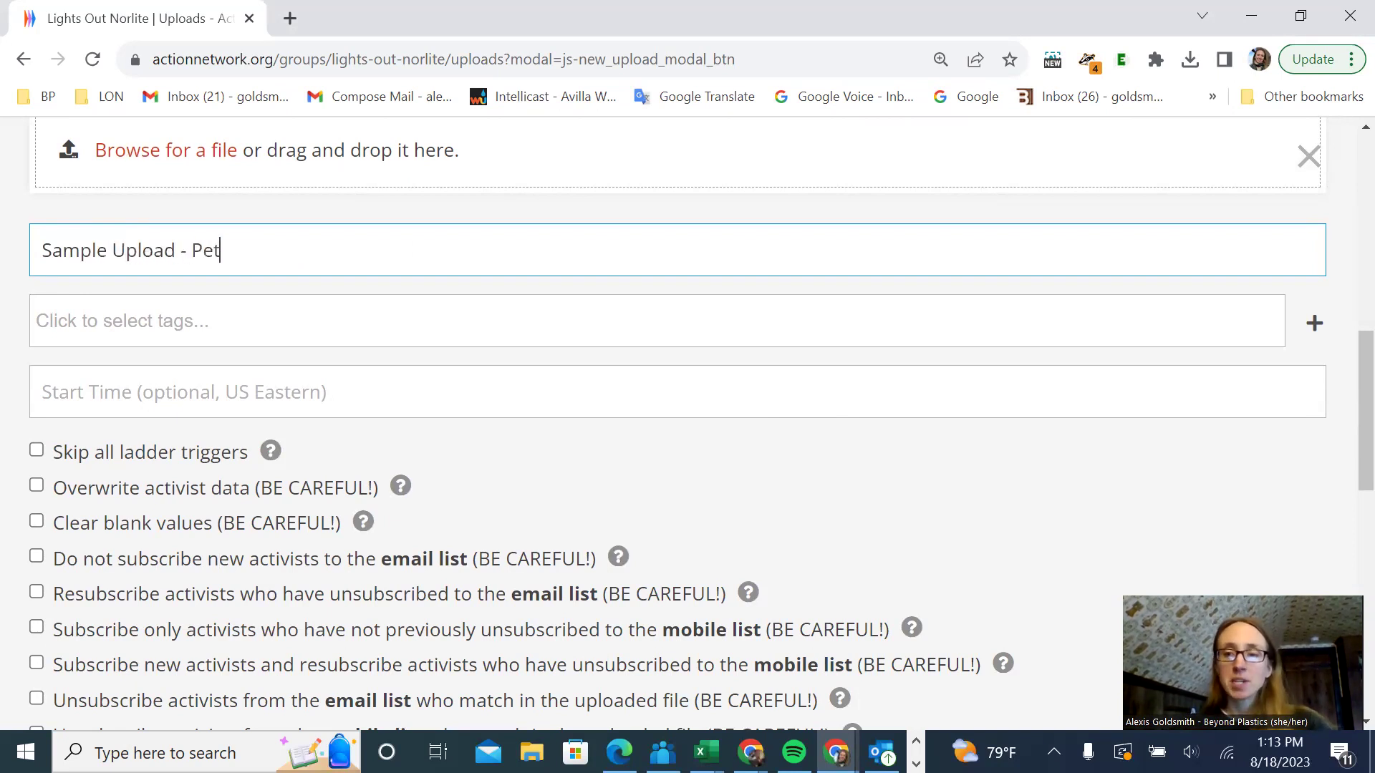
{"action": "type", "text": "ition August"}
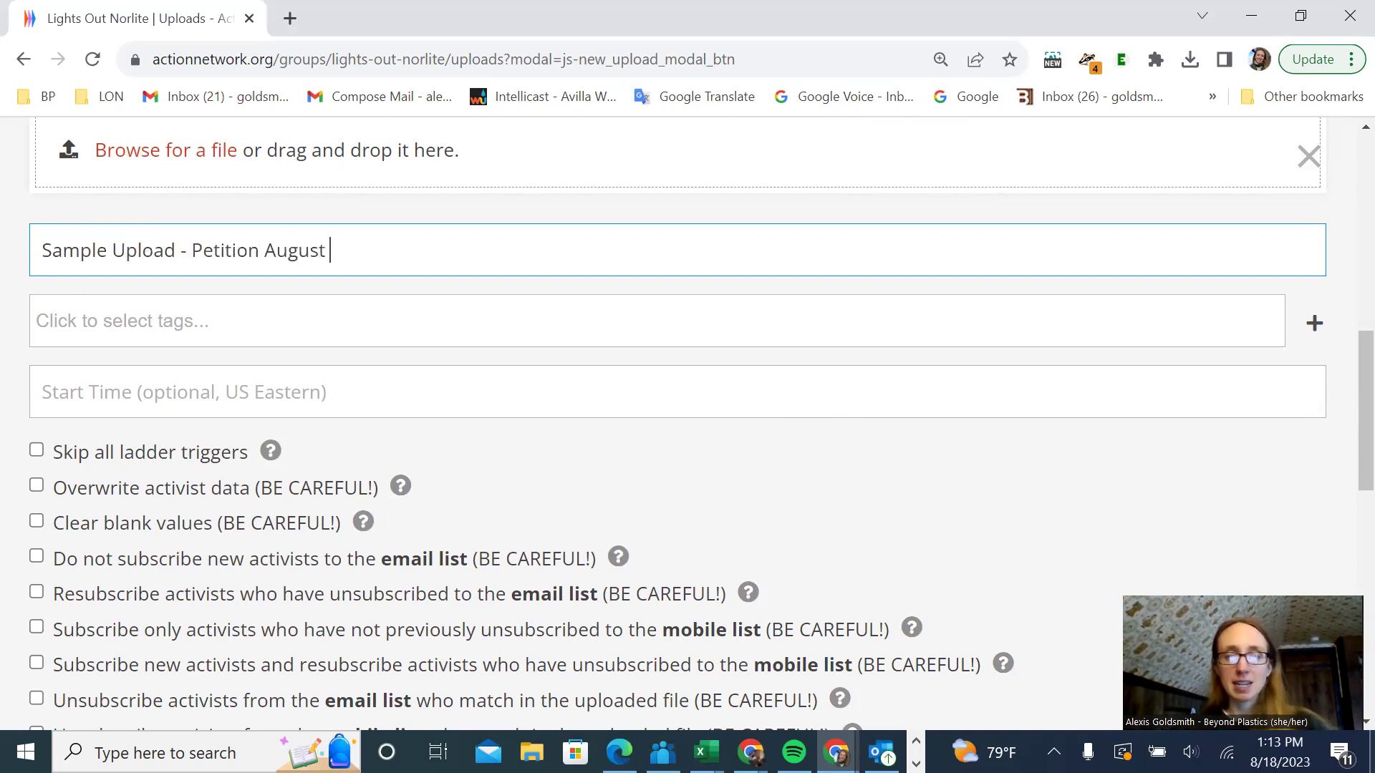
{"action": "type", "text": " 18"}
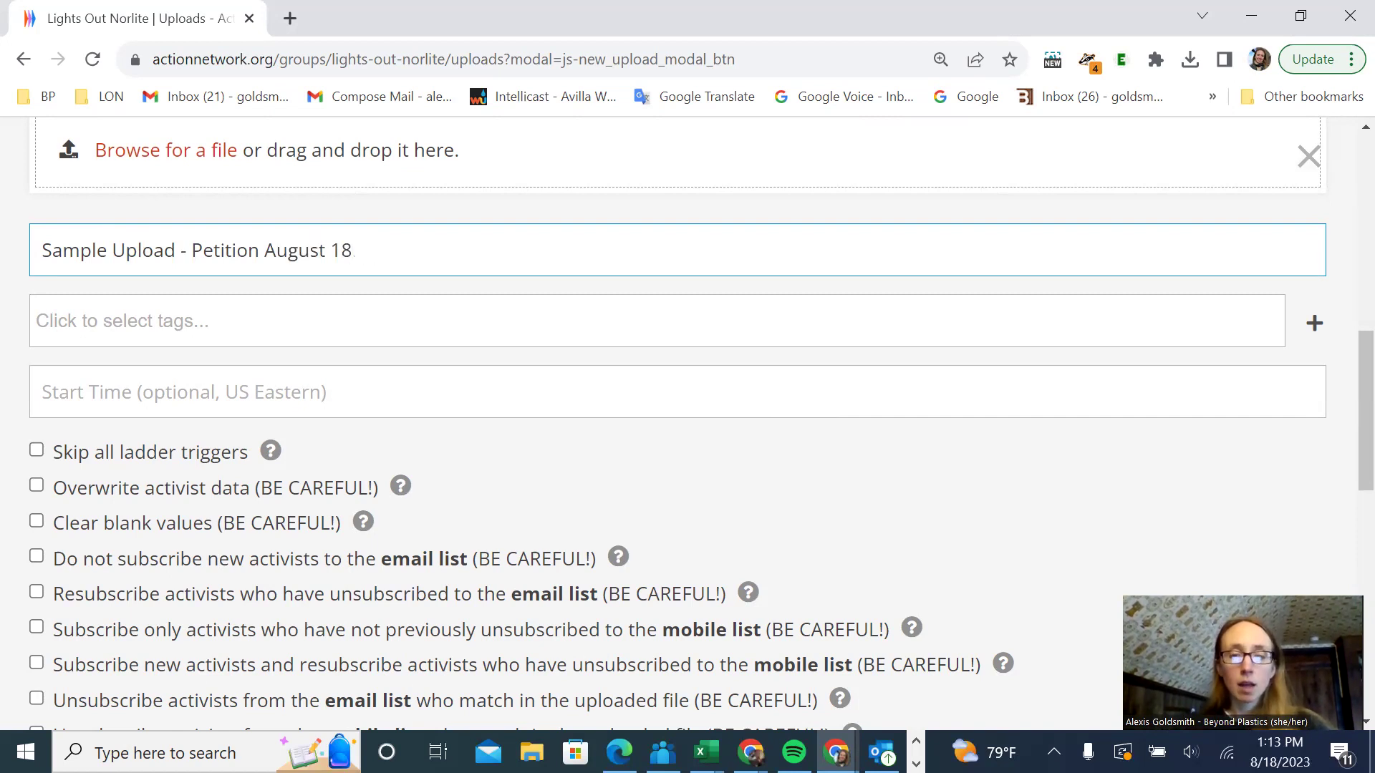
{"action": "type", "text": ", 2023"}
{"action": "key", "text": "Tab"}
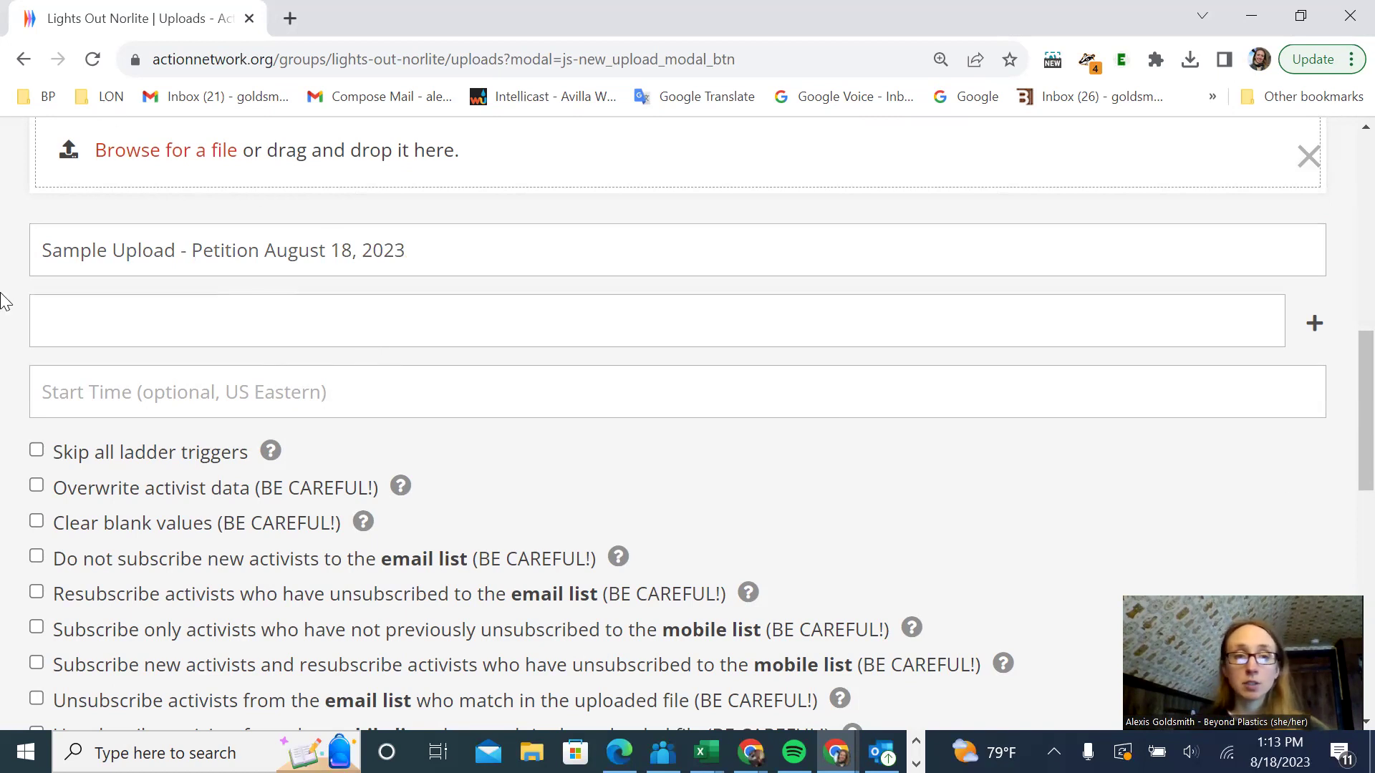
{"action": "scroll", "coordinate": [100, 401], "scroll_direction": "down", "scroll_amount": 1}
{"action": "scroll", "coordinate": [100, 401], "scroll_direction": "down", "scroll_amount": 3}
- Choose sample upload.csv from the Downloads folder as the upload's file
{"action": "left_click", "coordinate": [126, 629]}
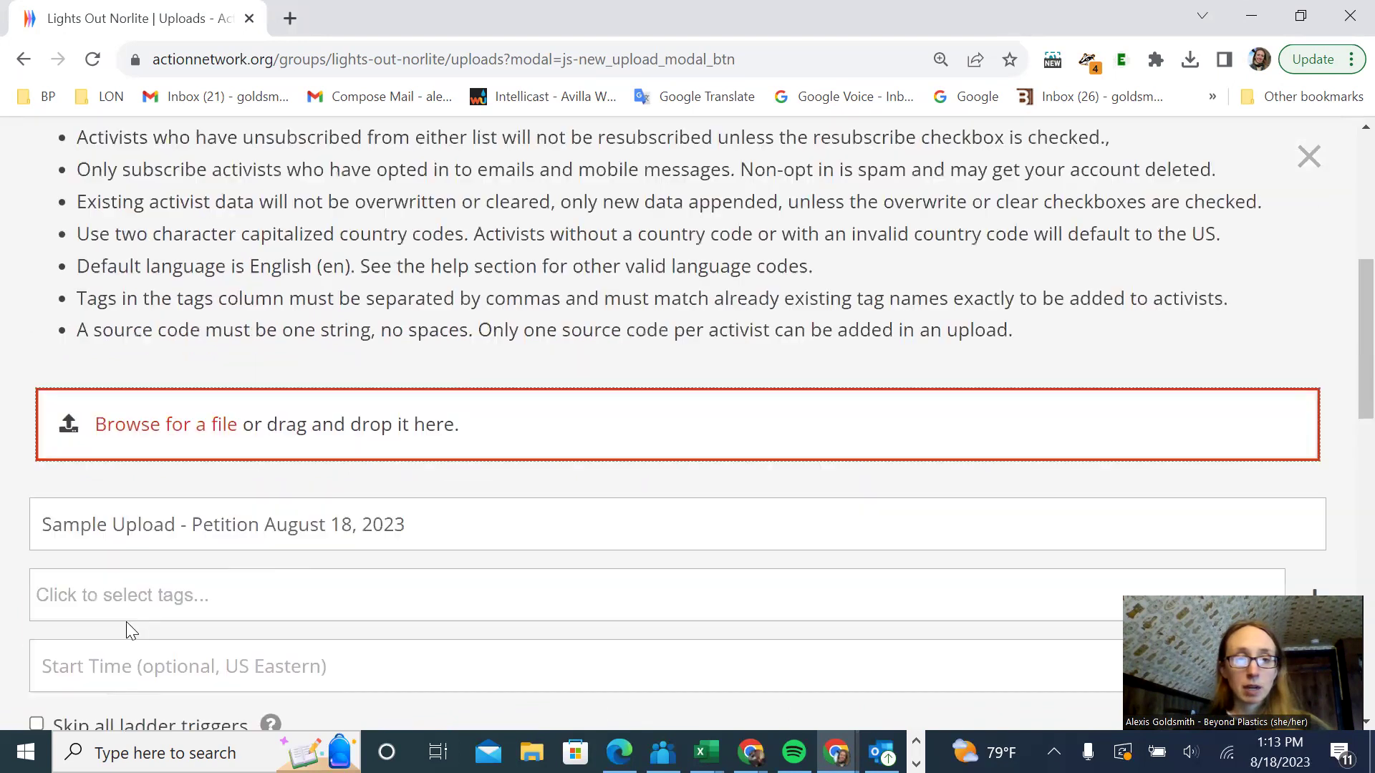
{"action": "left_click", "coordinate": [130, 430]}
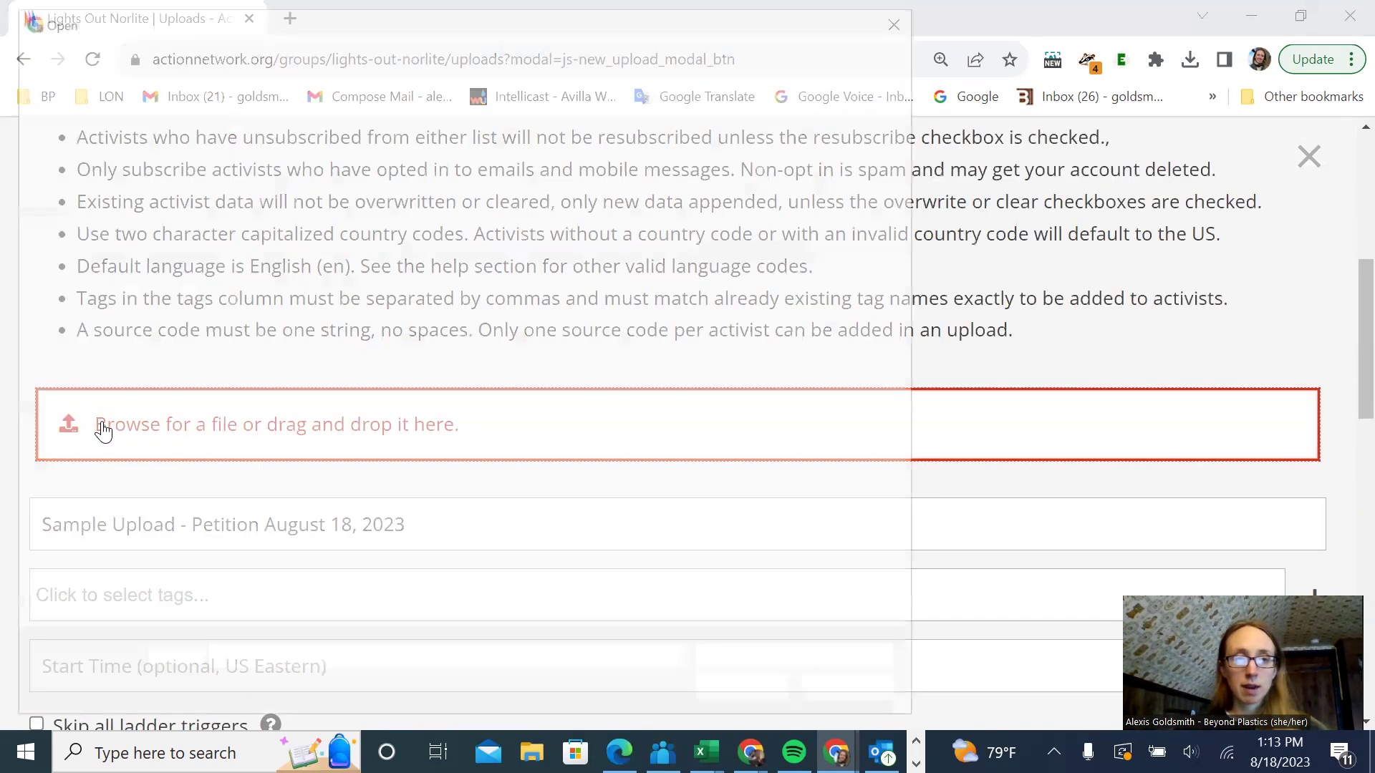
{"action": "left_click_drag", "start_coordinate": [914, 137], "coordinate": [921, 623]}
{"action": "left_click", "coordinate": [732, 557]}
{"action": "left_click", "coordinate": [748, 694]}
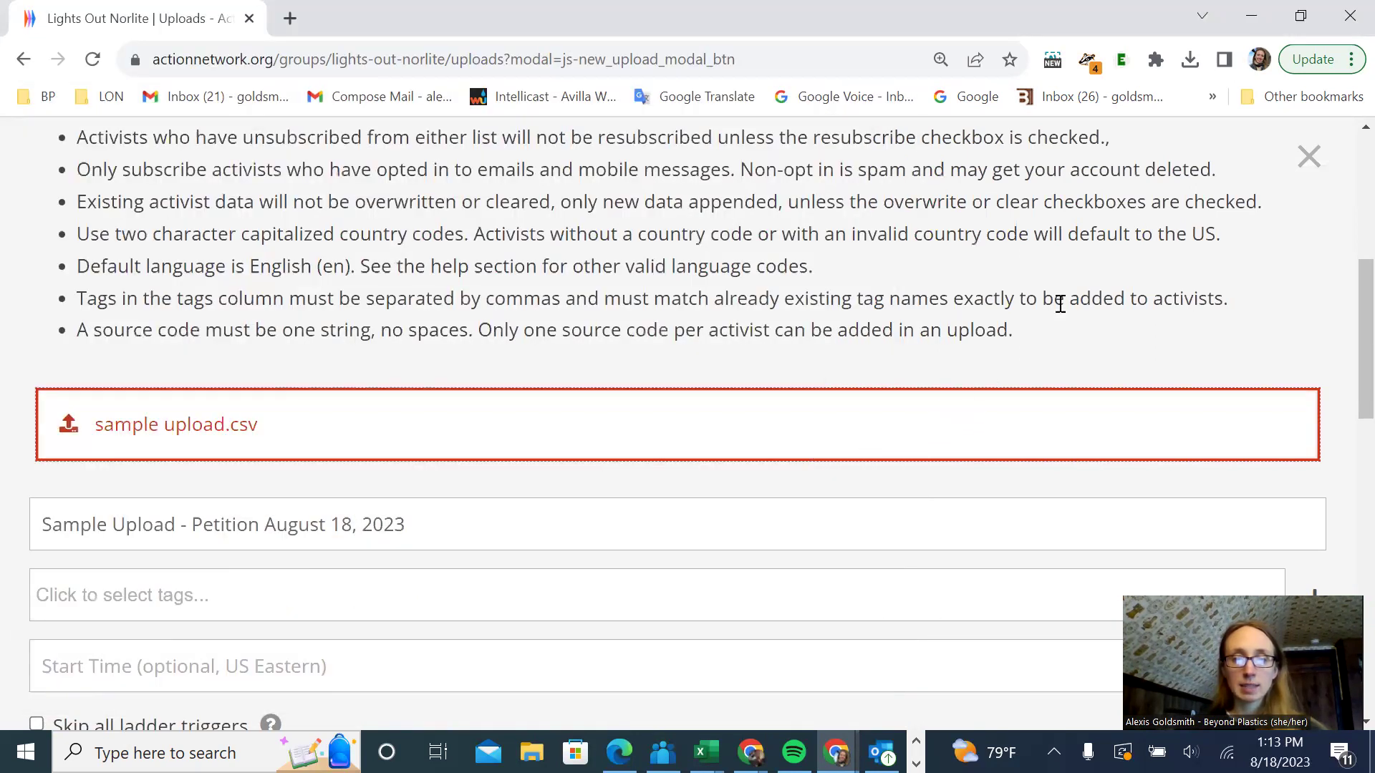
{"action": "scroll", "coordinate": [680, 378], "scroll_direction": "down", "scroll_amount": 3}
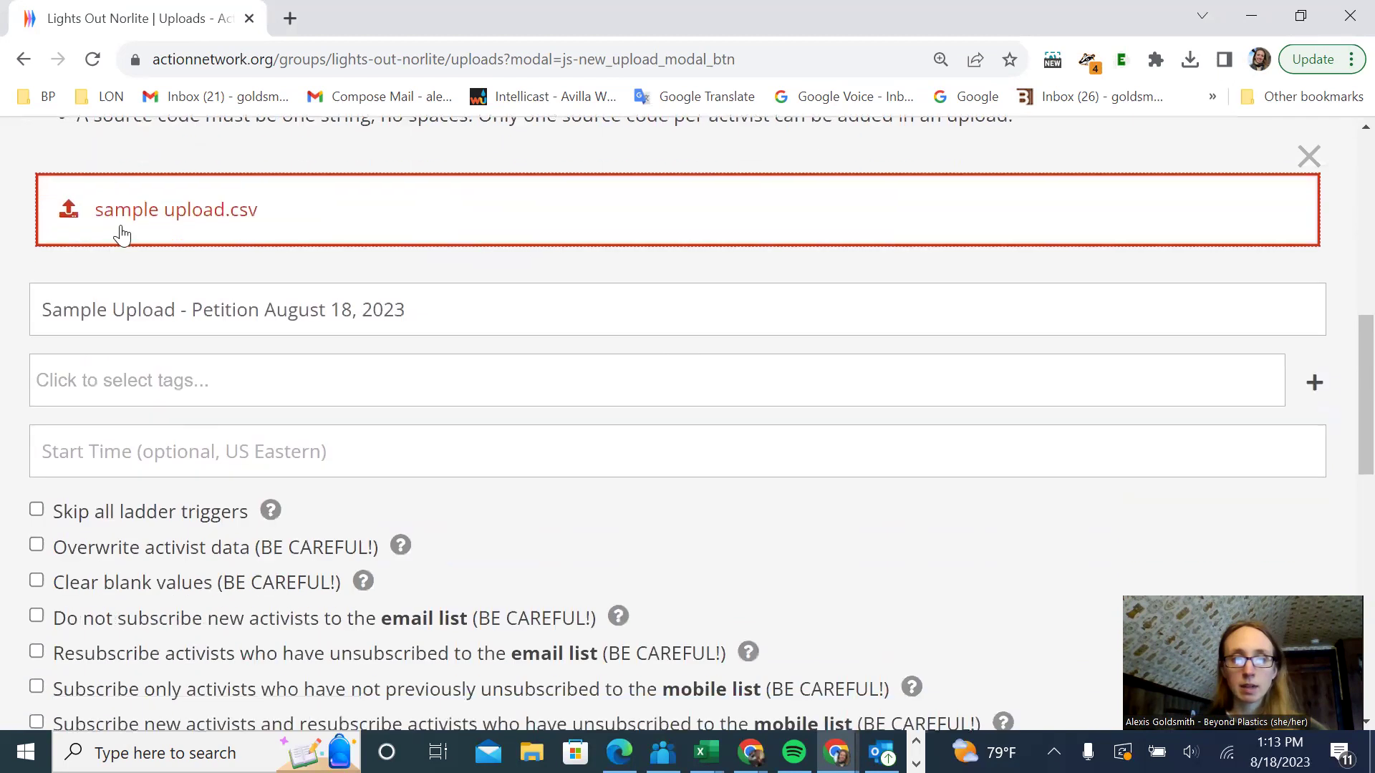
{"action": "scroll", "coordinate": [408, 260], "scroll_direction": "down", "scroll_amount": 5}
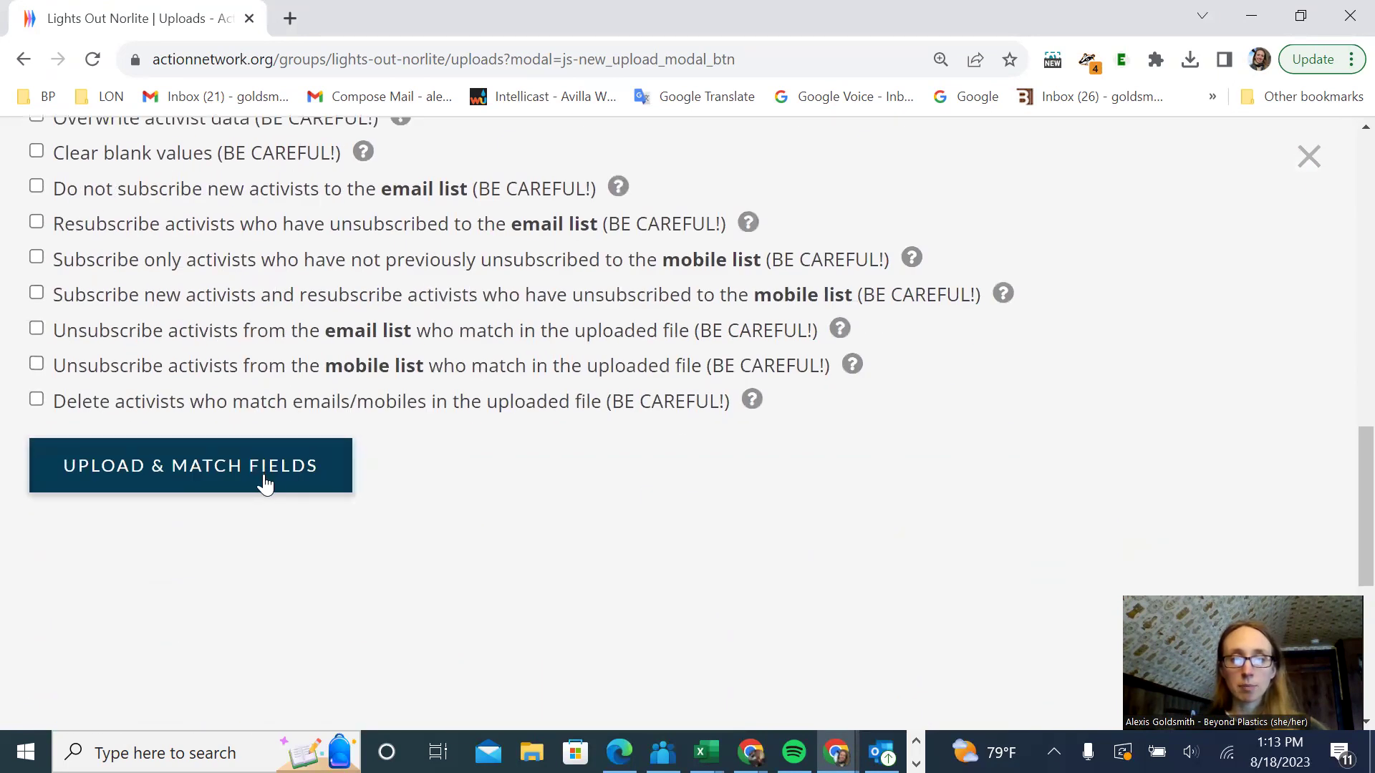
{"action": "scroll", "coordinate": [268, 484], "scroll_direction": "up", "scroll_amount": 1}
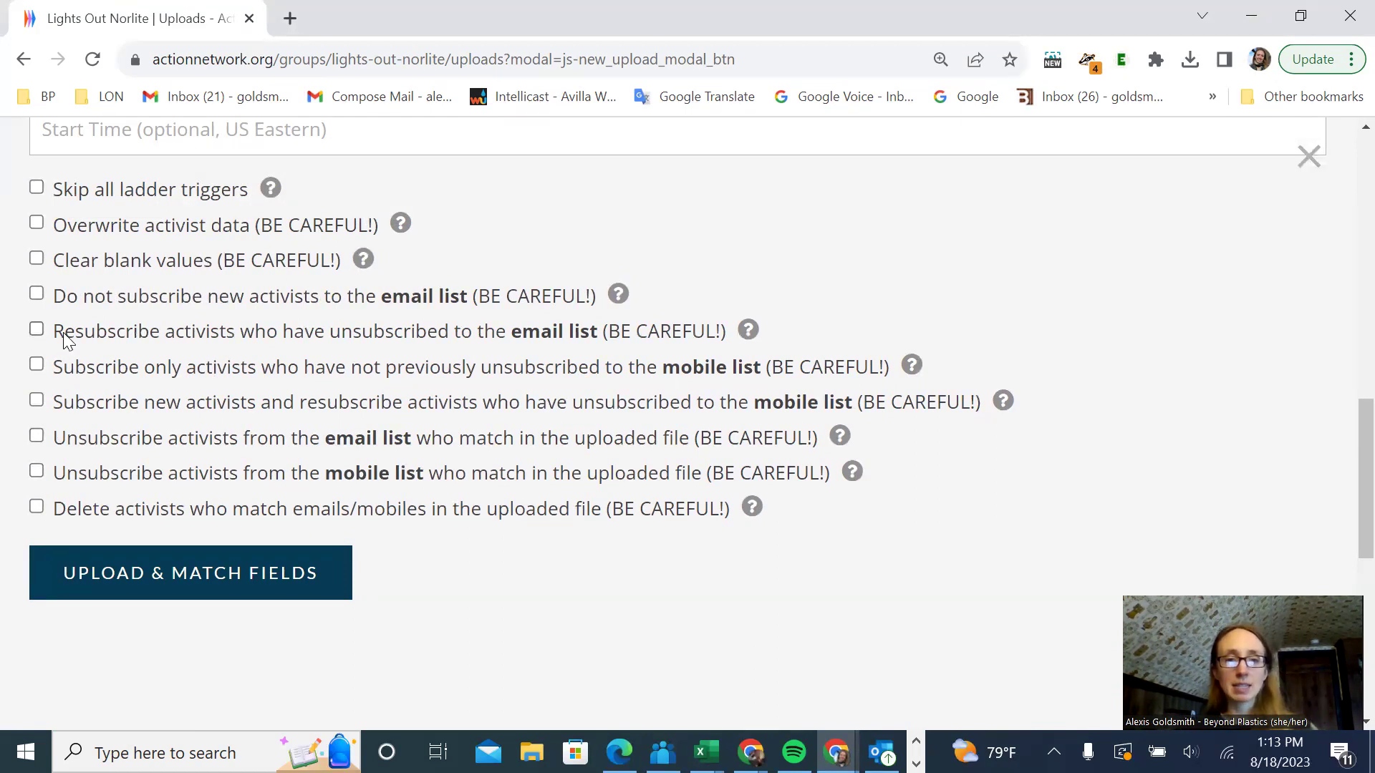
- Leave 'Unsubscribe activists from the email list' and 'Delete activists who match' unchecked
{"action": "left_click_drag", "start_coordinate": [66, 439], "coordinate": [698, 446]}
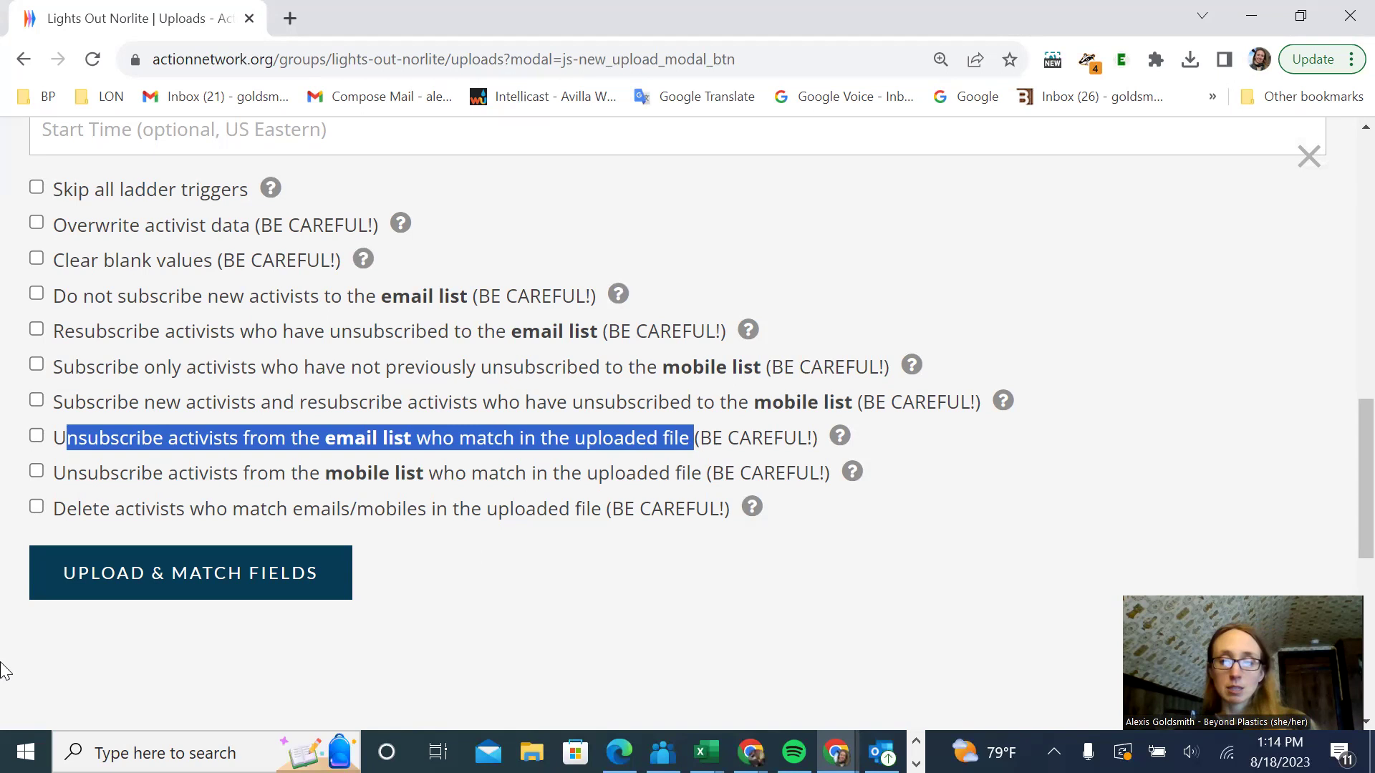
{"action": "left_click", "coordinate": [36, 437]}
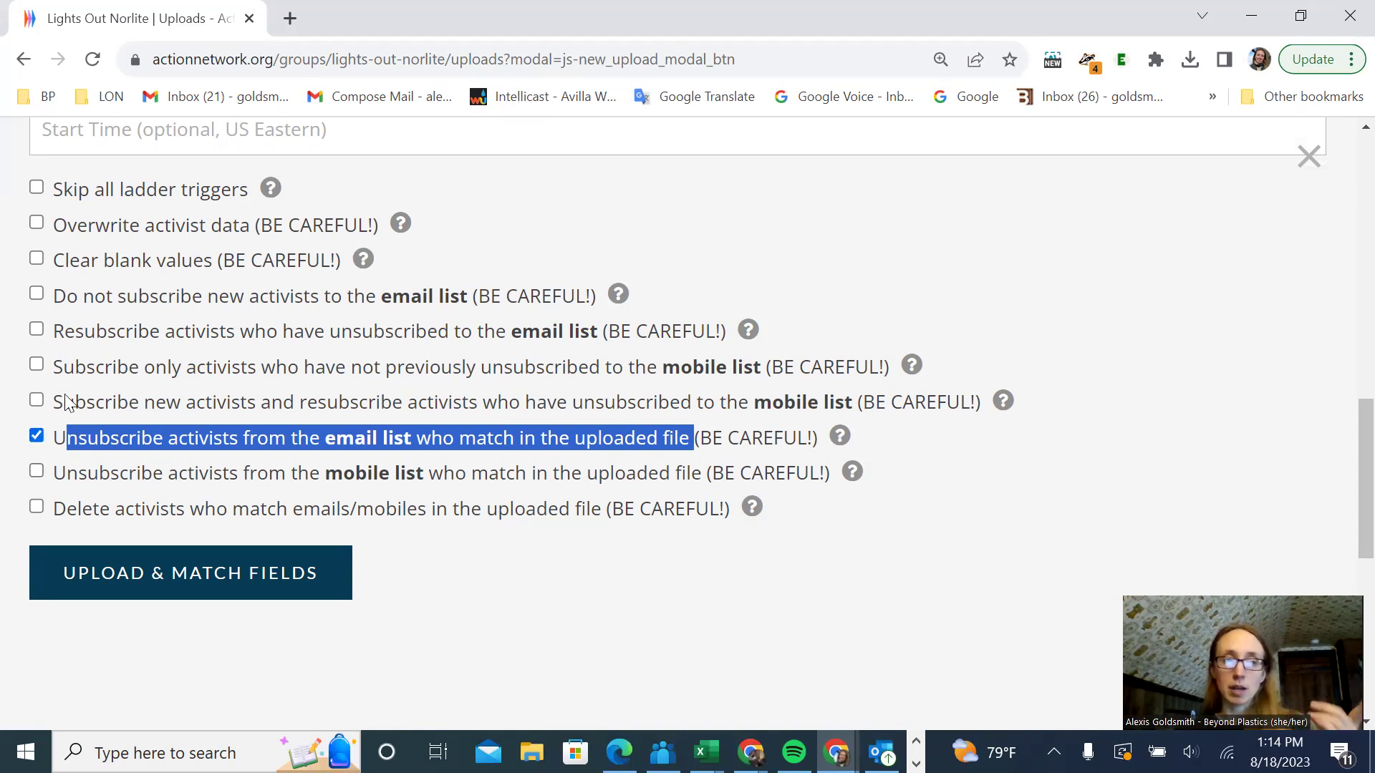
{"action": "left_click", "coordinate": [37, 436]}
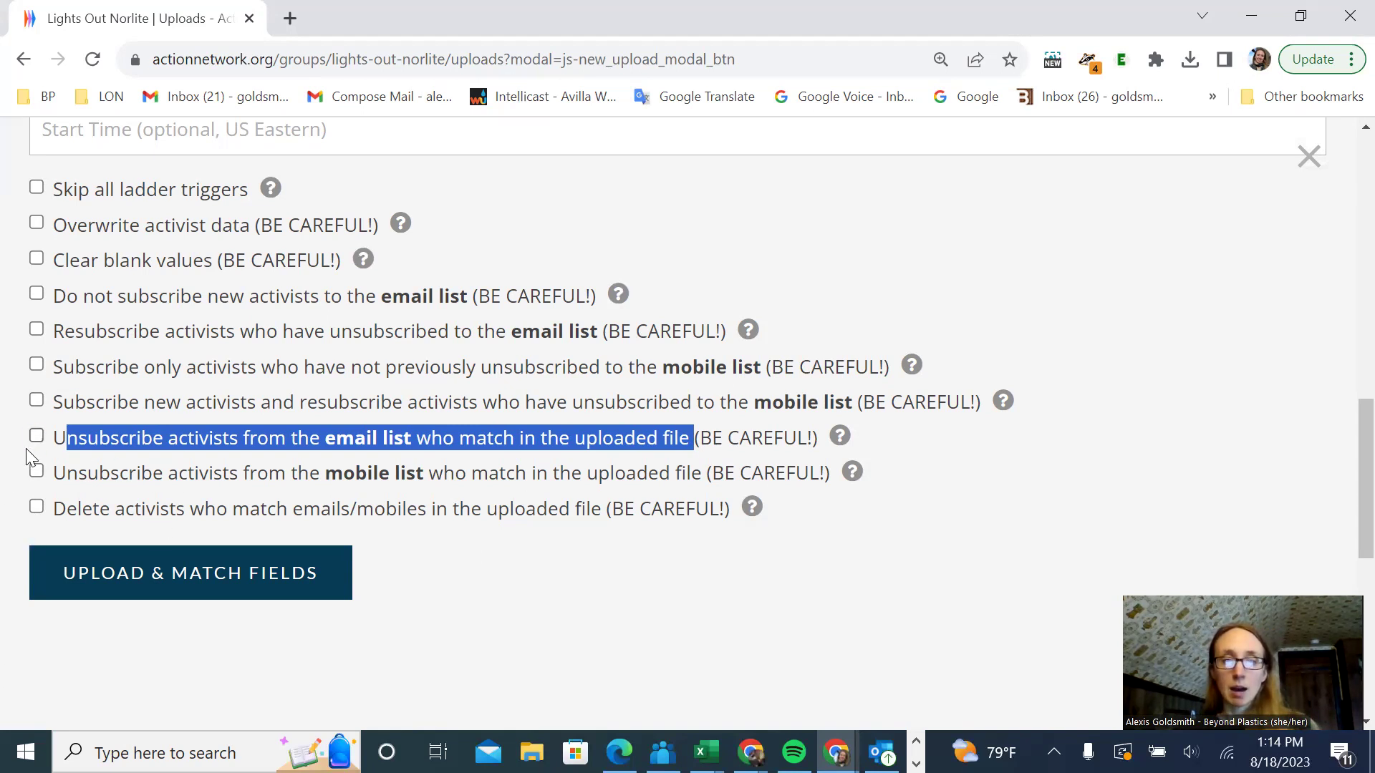
{"action": "left_click", "coordinate": [37, 507]}
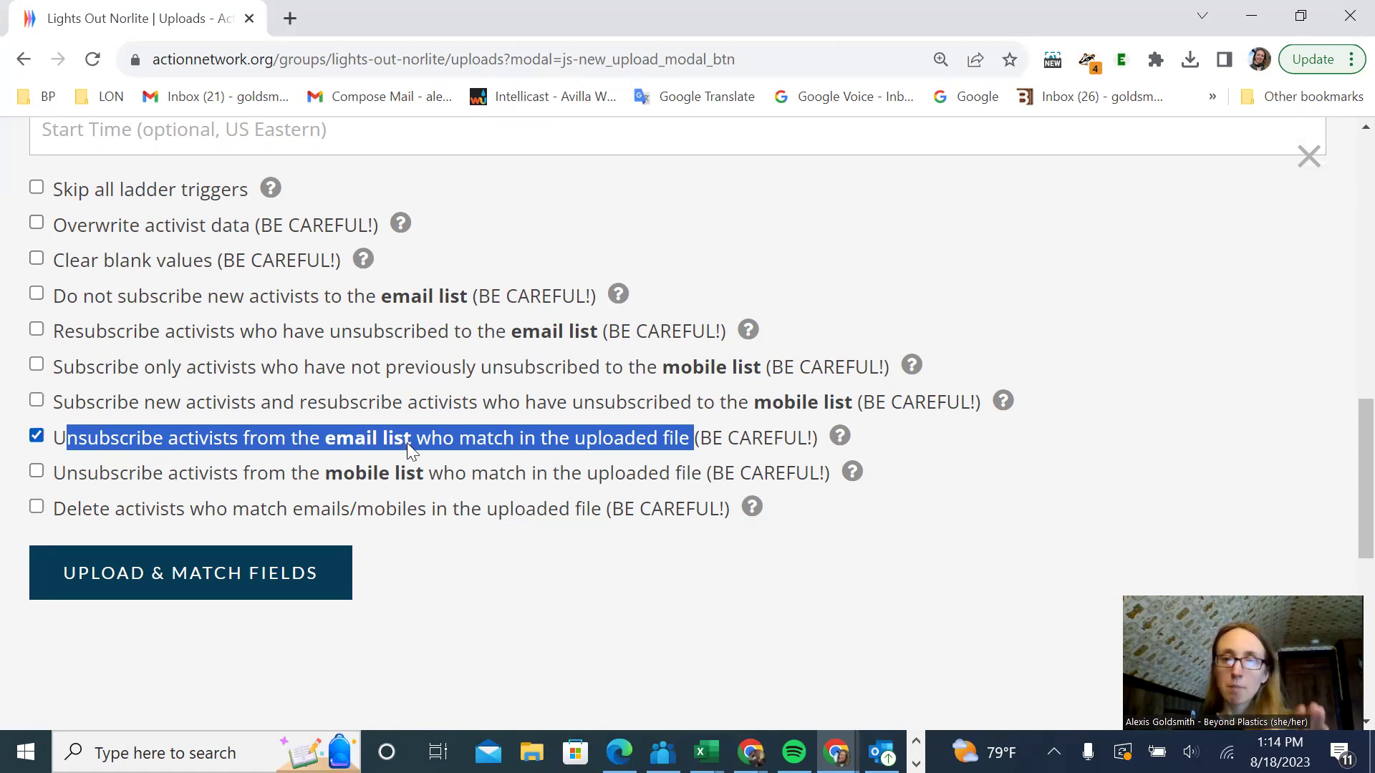
{"action": "left_click", "coordinate": [36, 436]}
{"action": "left_click", "coordinate": [640, 631]}
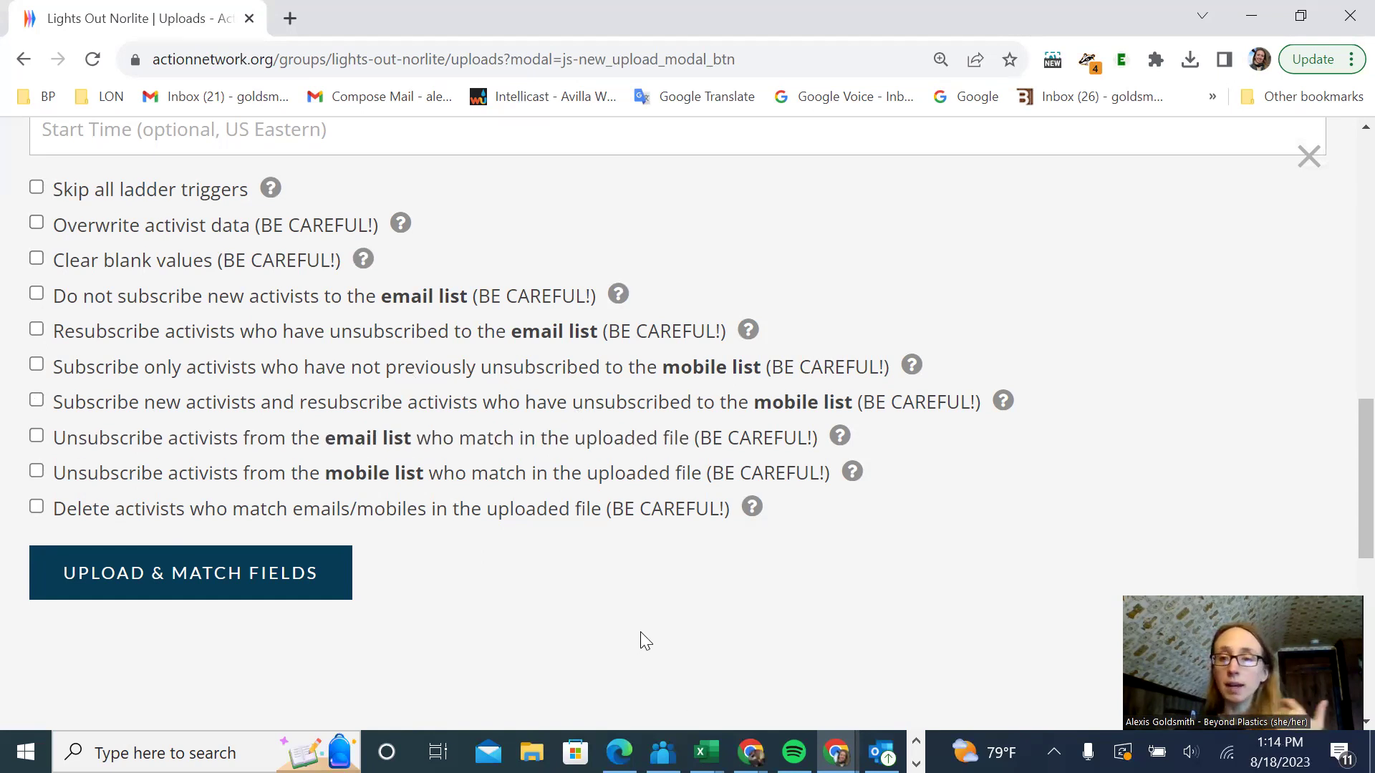
{"action": "scroll", "coordinate": [640, 632], "scroll_direction": "up", "scroll_amount": 10}
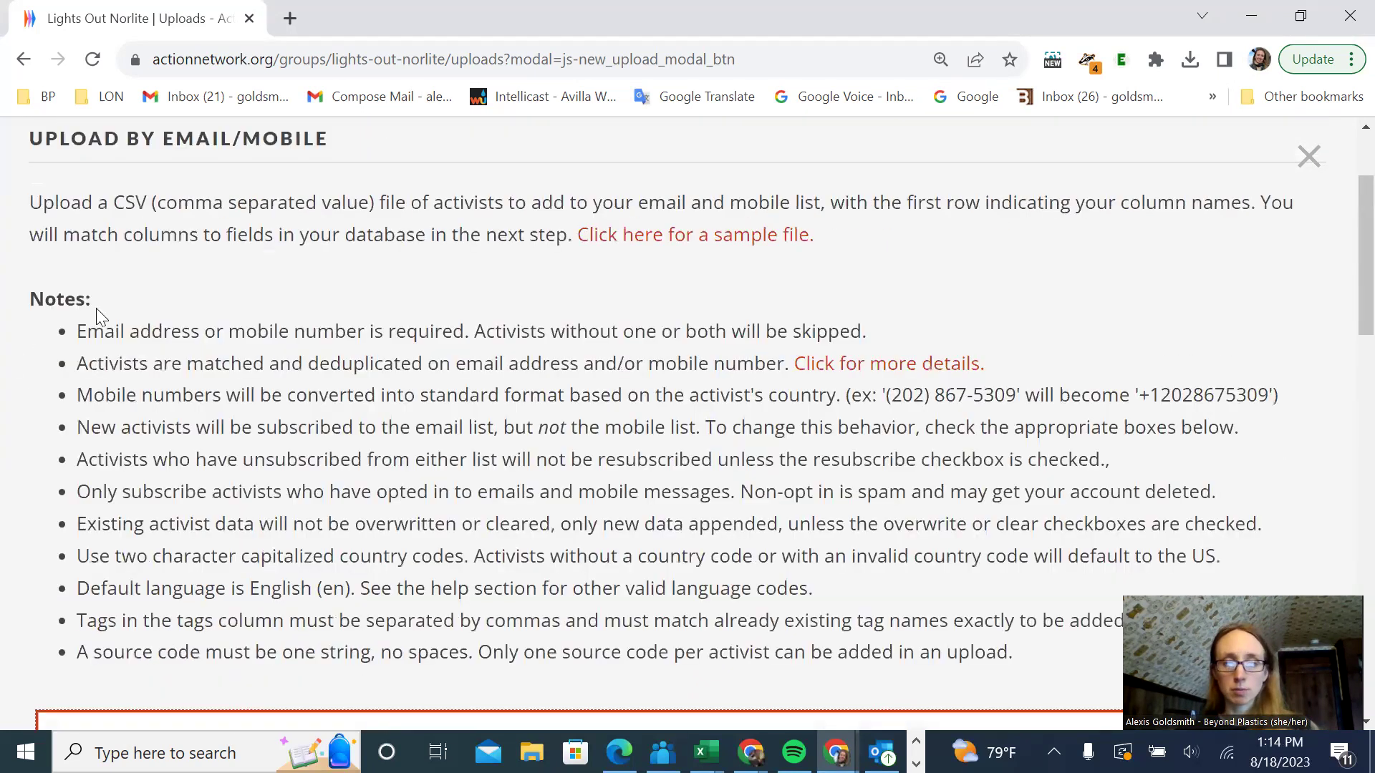
{"action": "scroll", "coordinate": [697, 521], "scroll_direction": "down", "scroll_amount": 5}
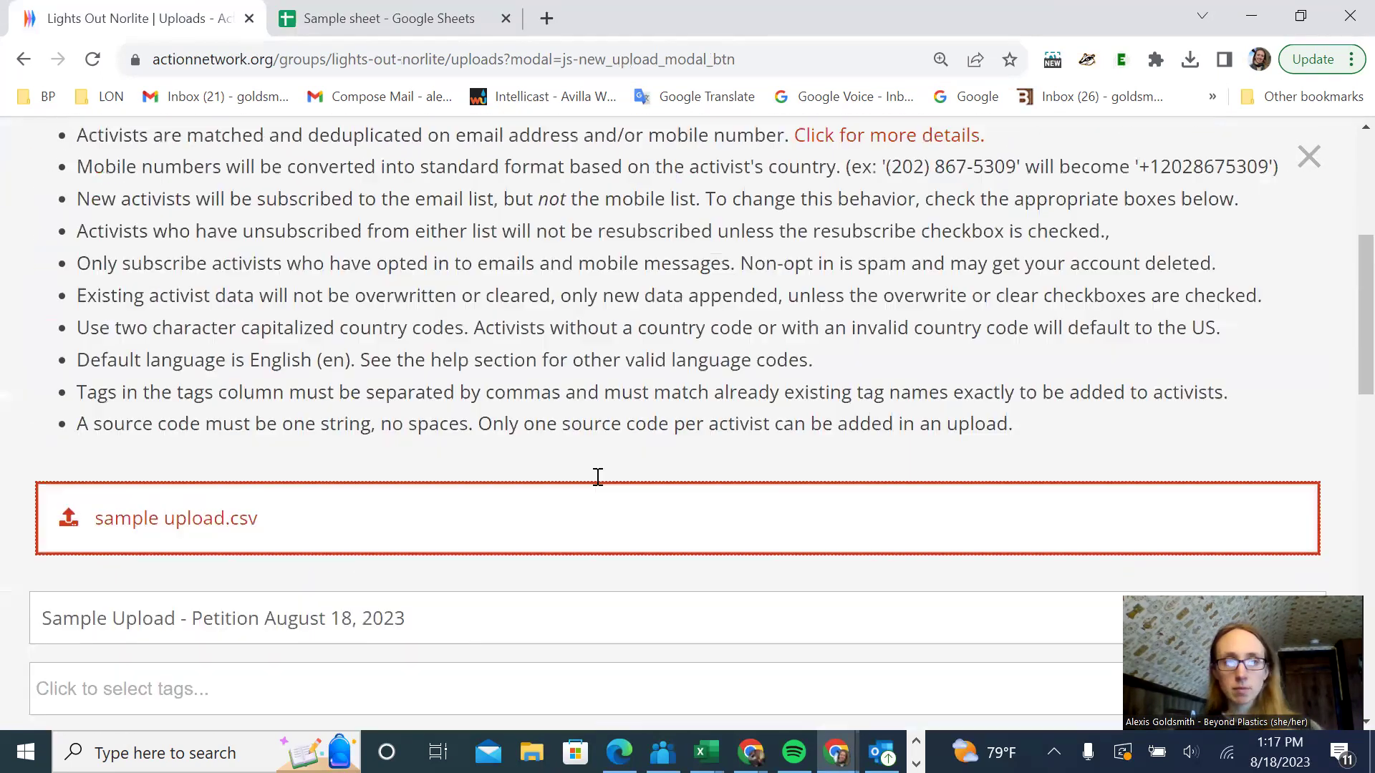
{"action": "scroll", "coordinate": [597, 476], "scroll_direction": "down", "scroll_amount": 2}
{"action": "scroll", "coordinate": [598, 476], "scroll_direction": "down", "scroll_amount": 1}
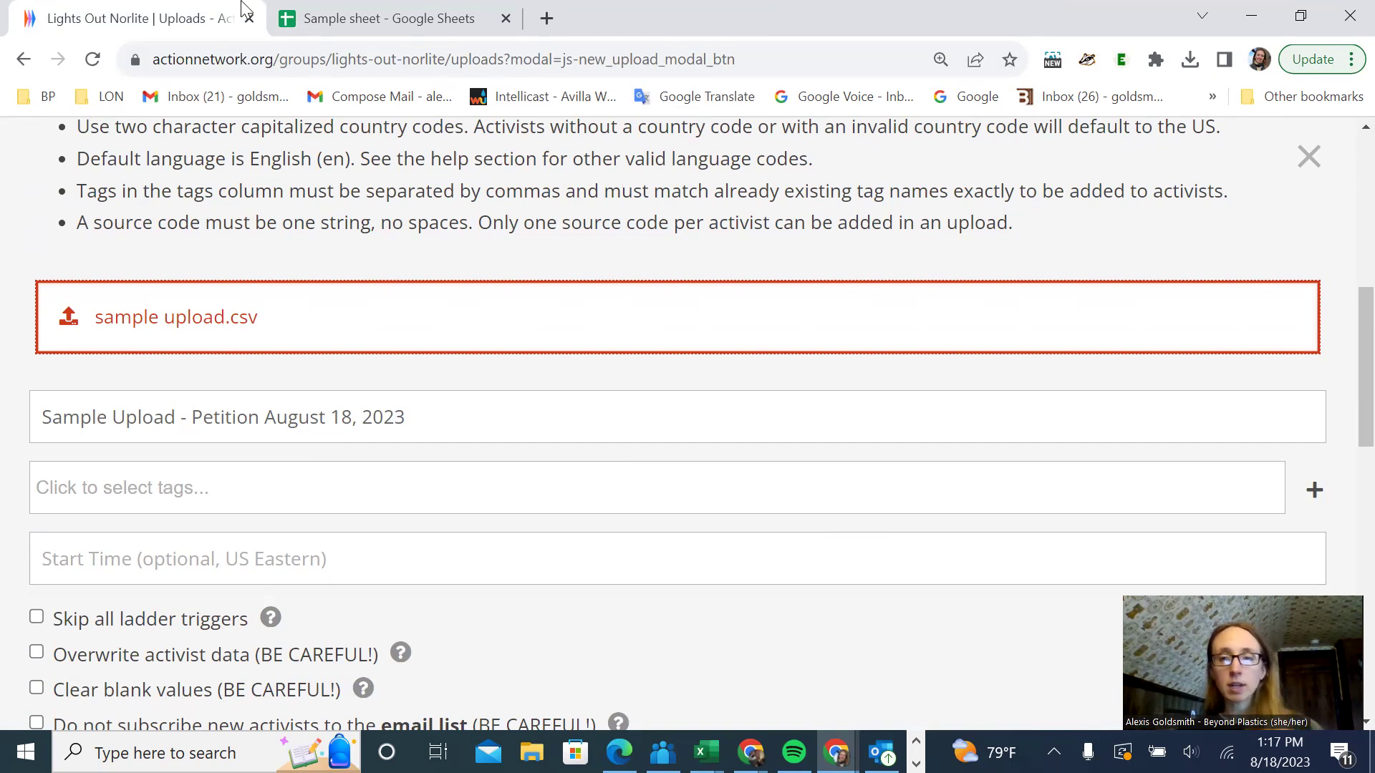
- Switch to the Sample sheet spreadsheet, select header row 1, then bring up the Excel workbooks
{"action": "left_click", "coordinate": [323, 10]}
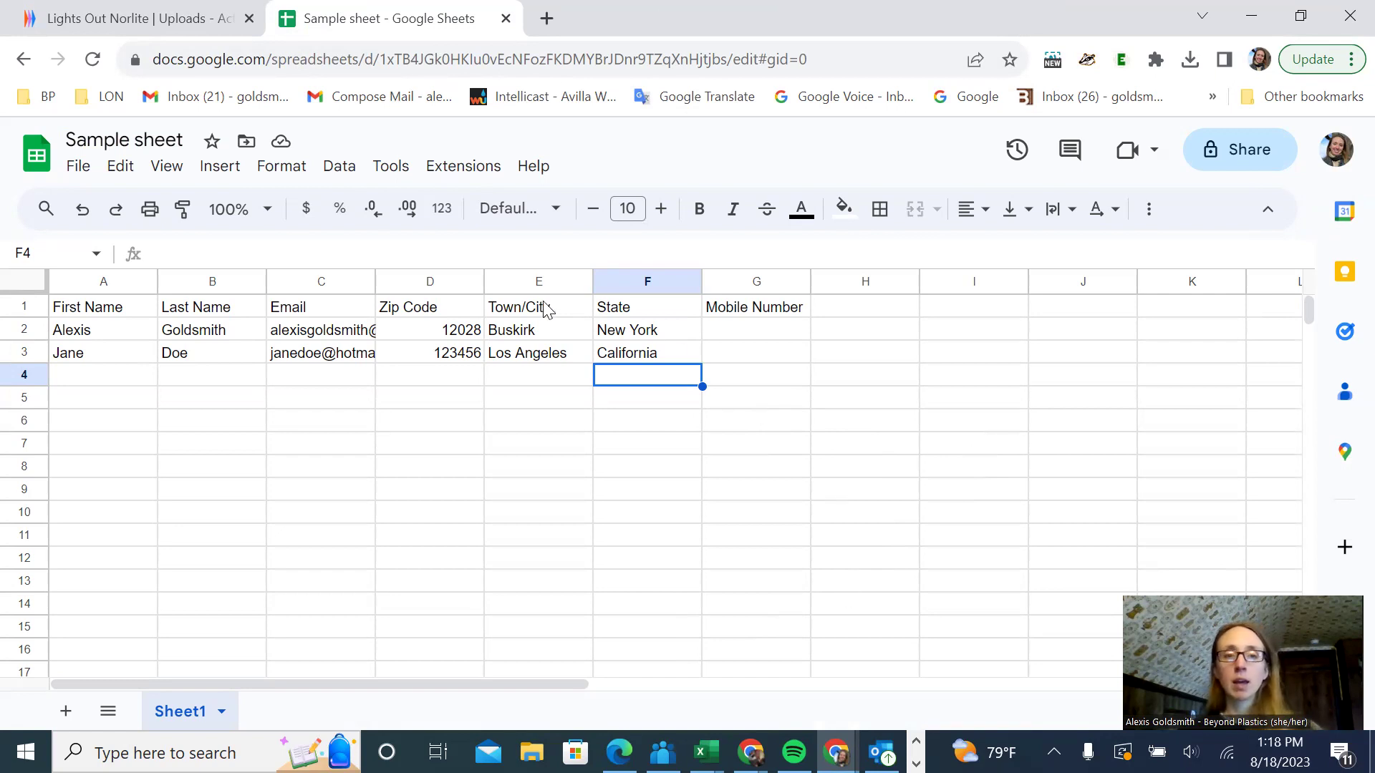
{"action": "left_click", "coordinate": [23, 307]}
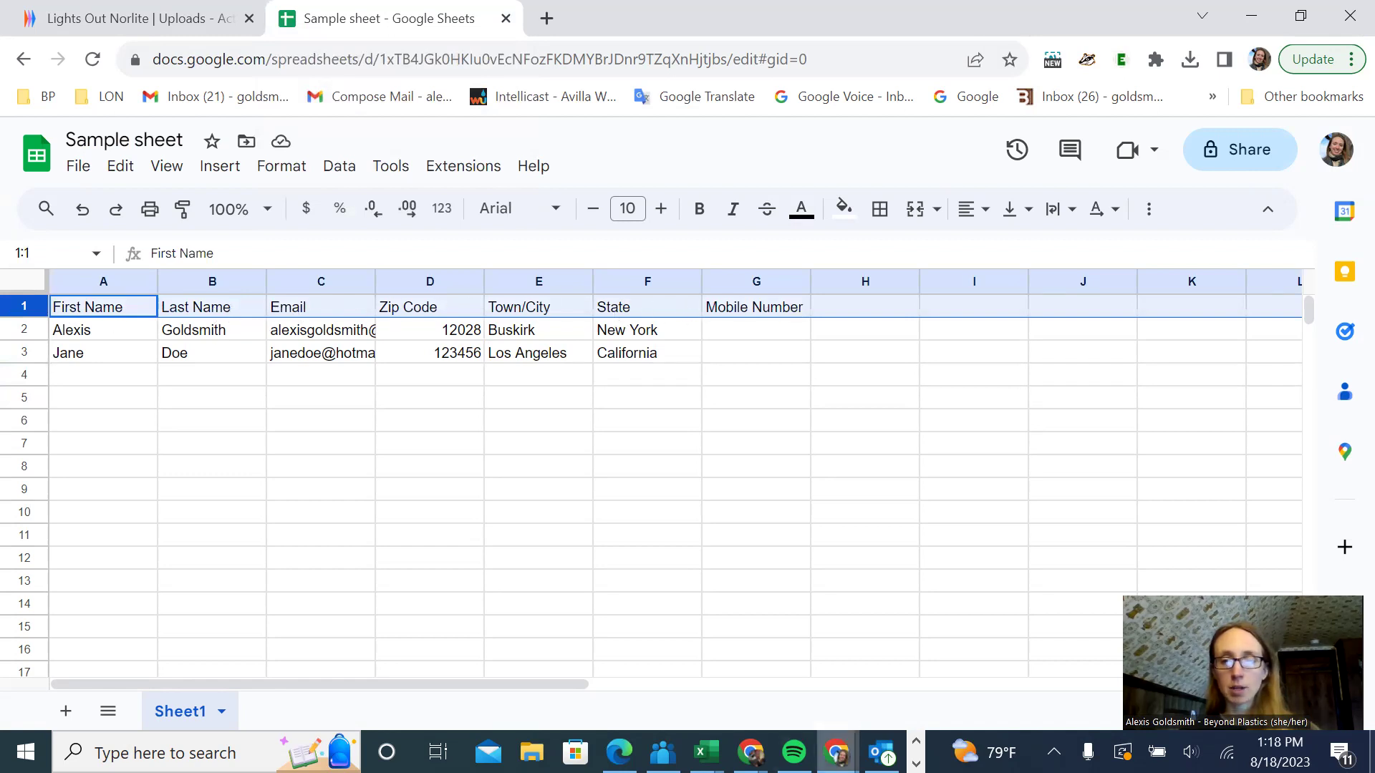
{"action": "left_click", "coordinate": [703, 752]}
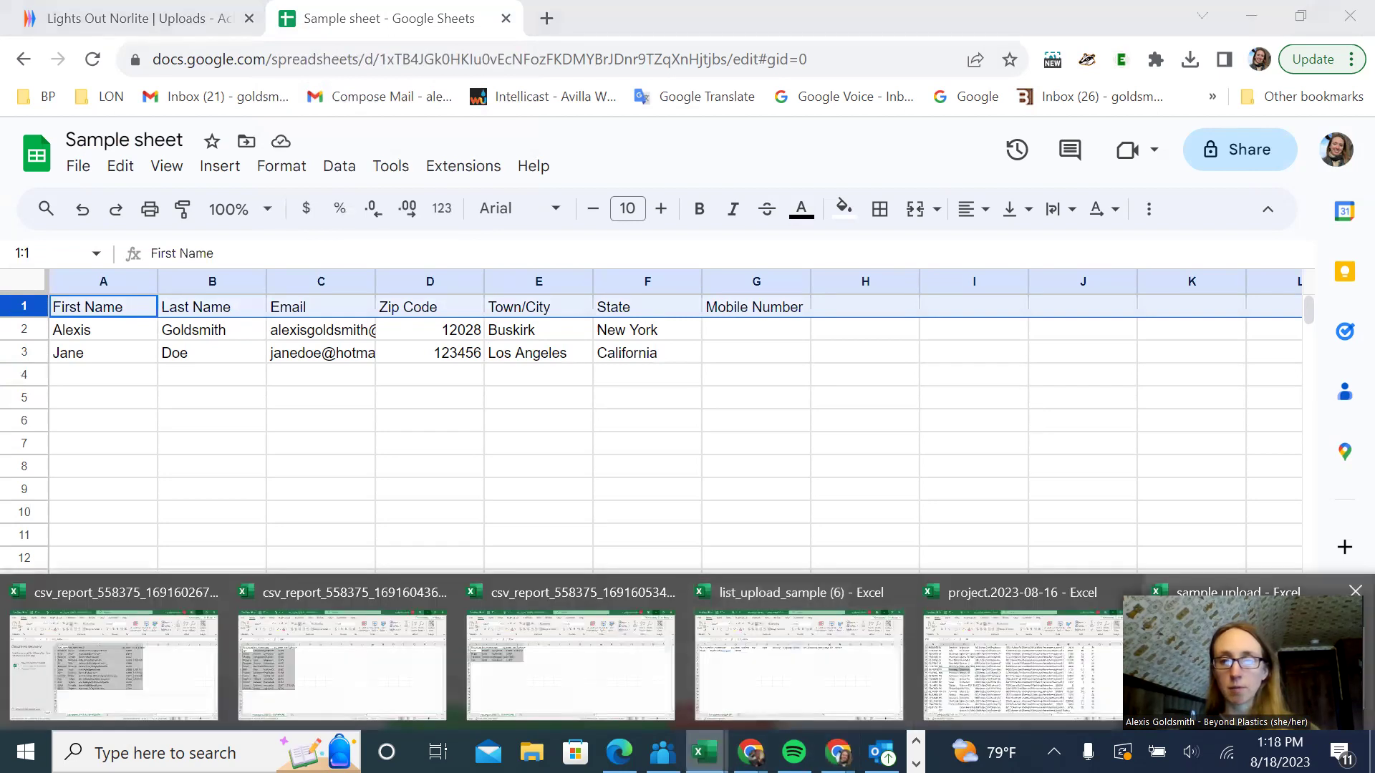
- Copy row 1 of the sample upload workbook, first_name through source
{"action": "left_click", "coordinate": [1243, 659]}
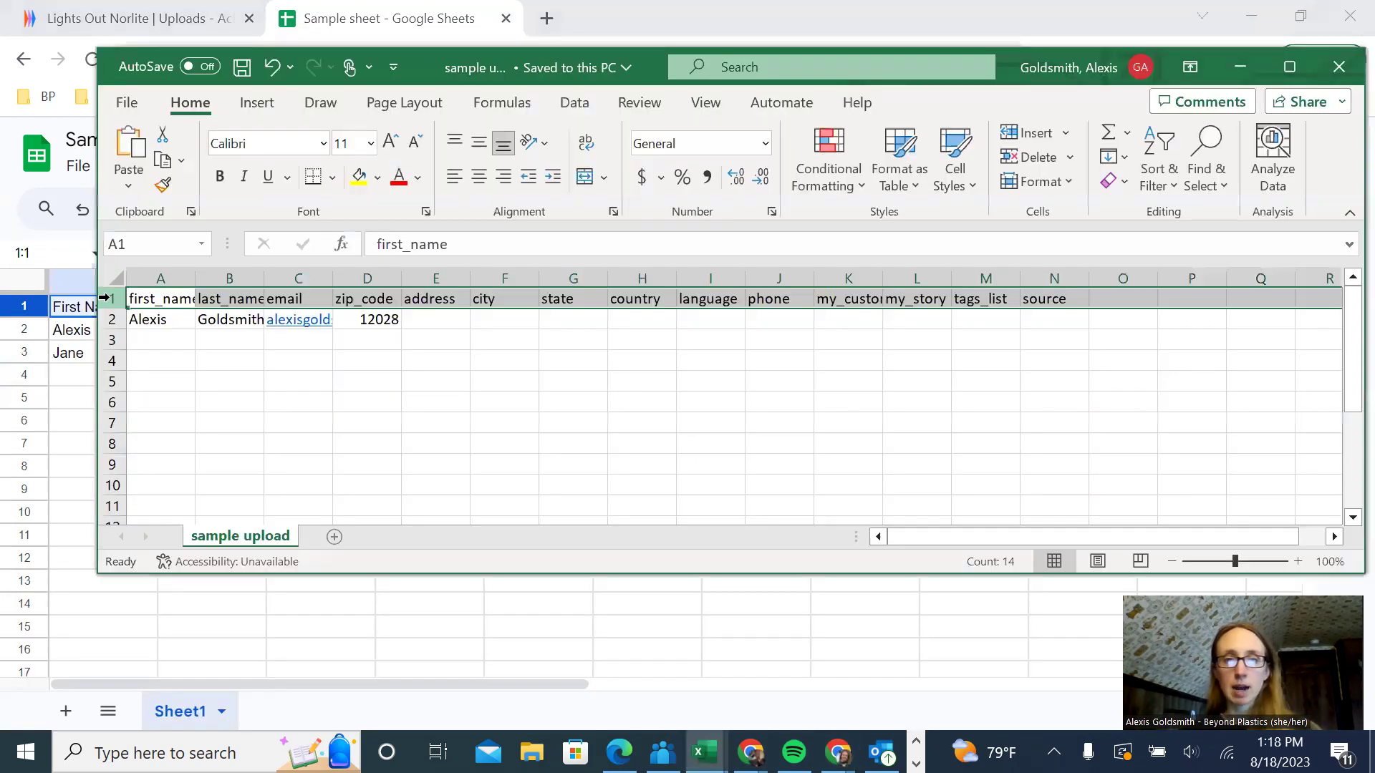
{"action": "right_click", "coordinate": [103, 298]}
{"action": "left_click", "coordinate": [229, 361]}
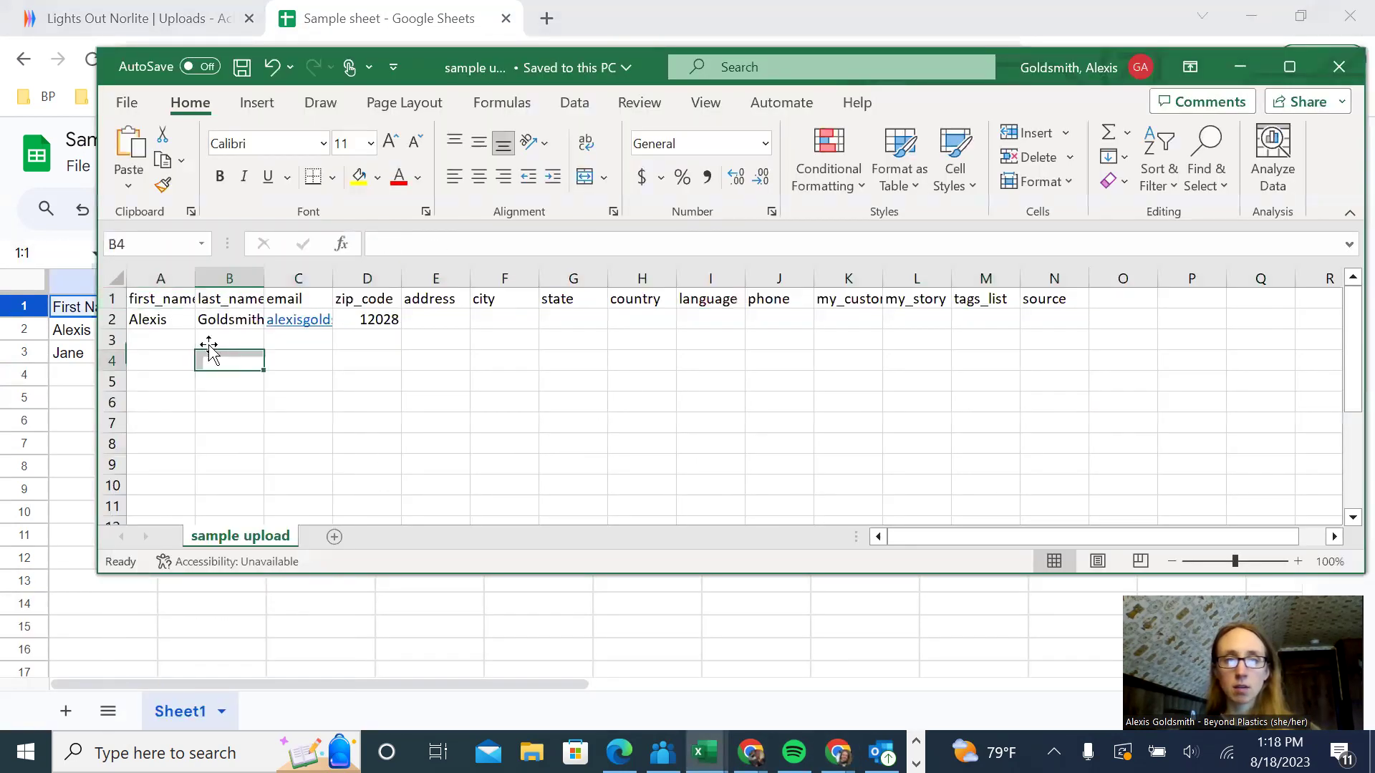
{"action": "left_click", "coordinate": [113, 299]}
{"action": "right_click", "coordinate": [120, 306]}
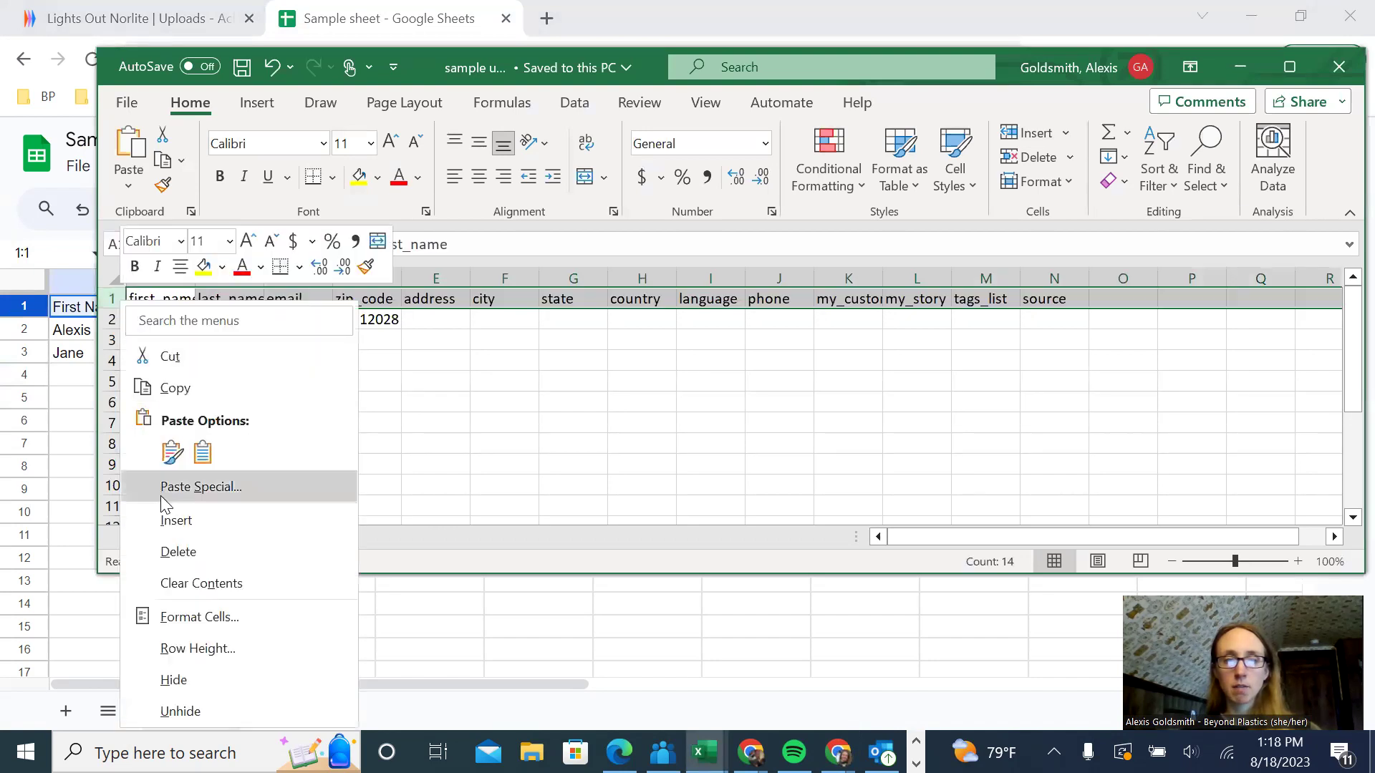
{"action": "key", "text": "Down"}
{"action": "key", "text": "Down"}
{"action": "key", "text": "Down"}
{"action": "key", "text": "Down"}
{"action": "key", "text": "Up"}
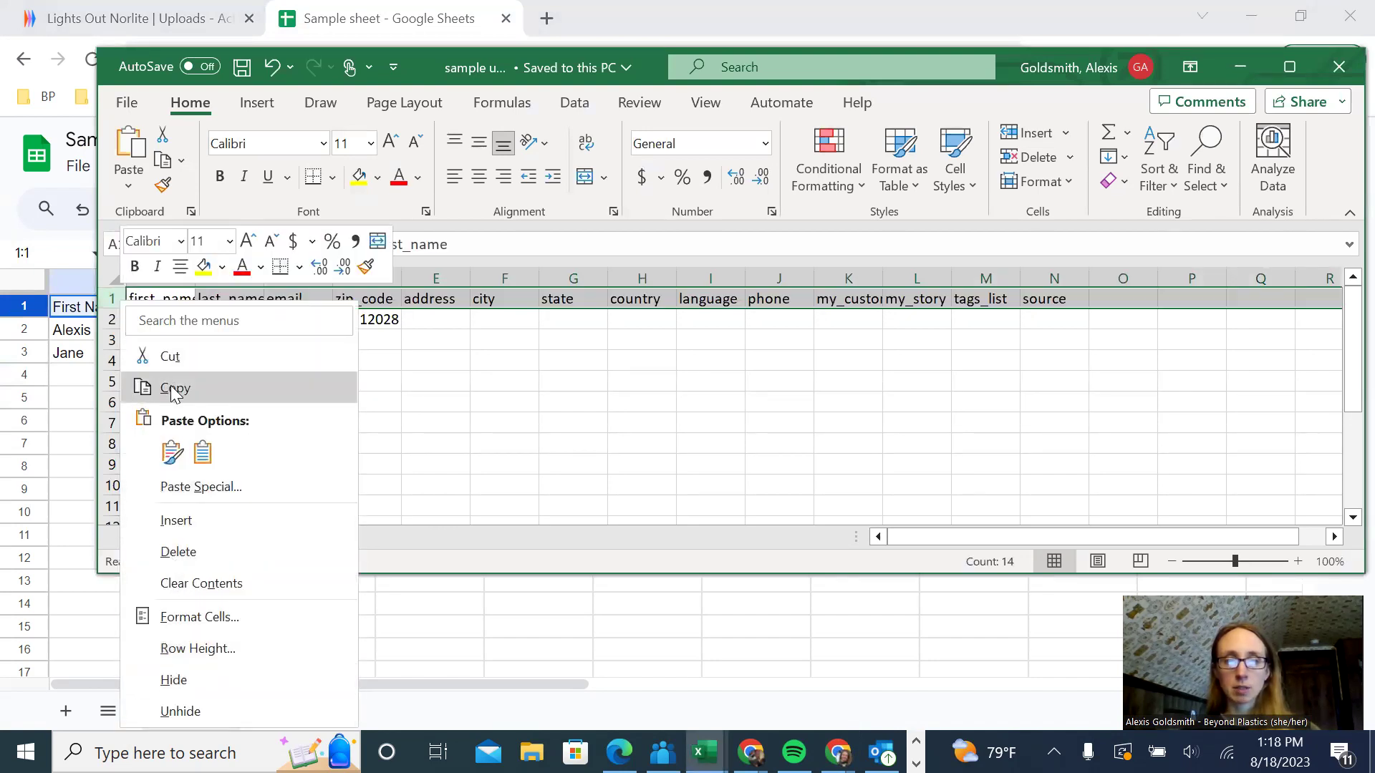
{"action": "left_click", "coordinate": [177, 390]}
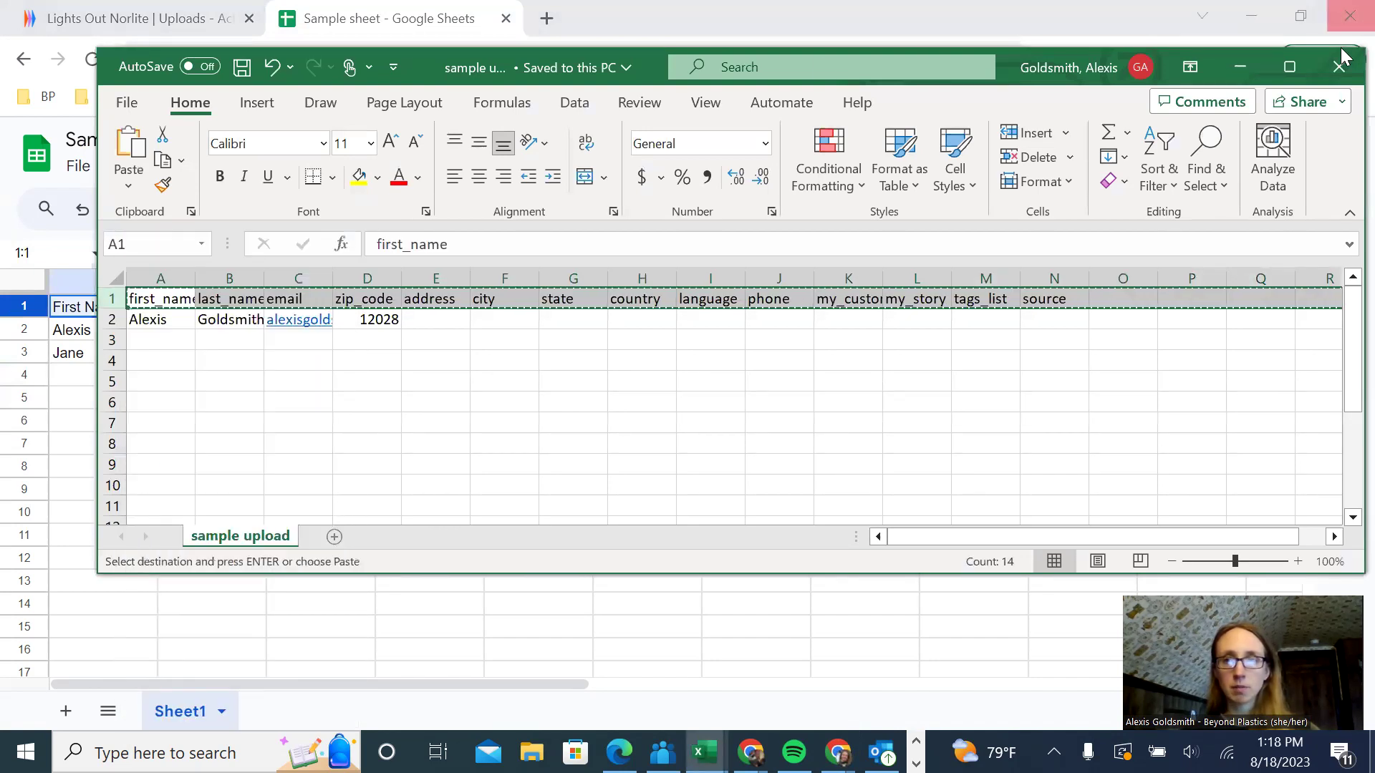
- Insert a new row above the old headers and paste the copied headers into it
{"action": "left_click", "coordinate": [1240, 67]}
{"action": "right_click", "coordinate": [128, 311]}
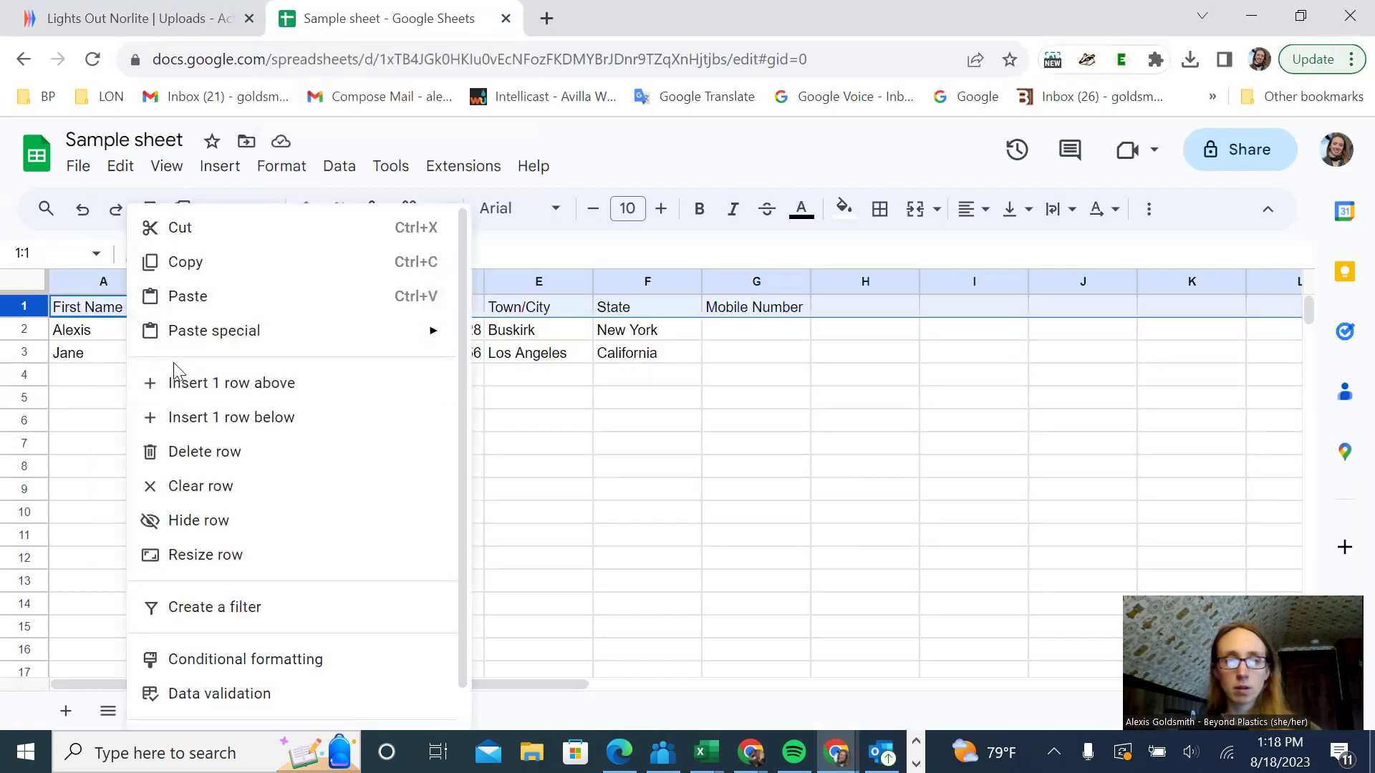
{"action": "left_click", "coordinate": [177, 393]}
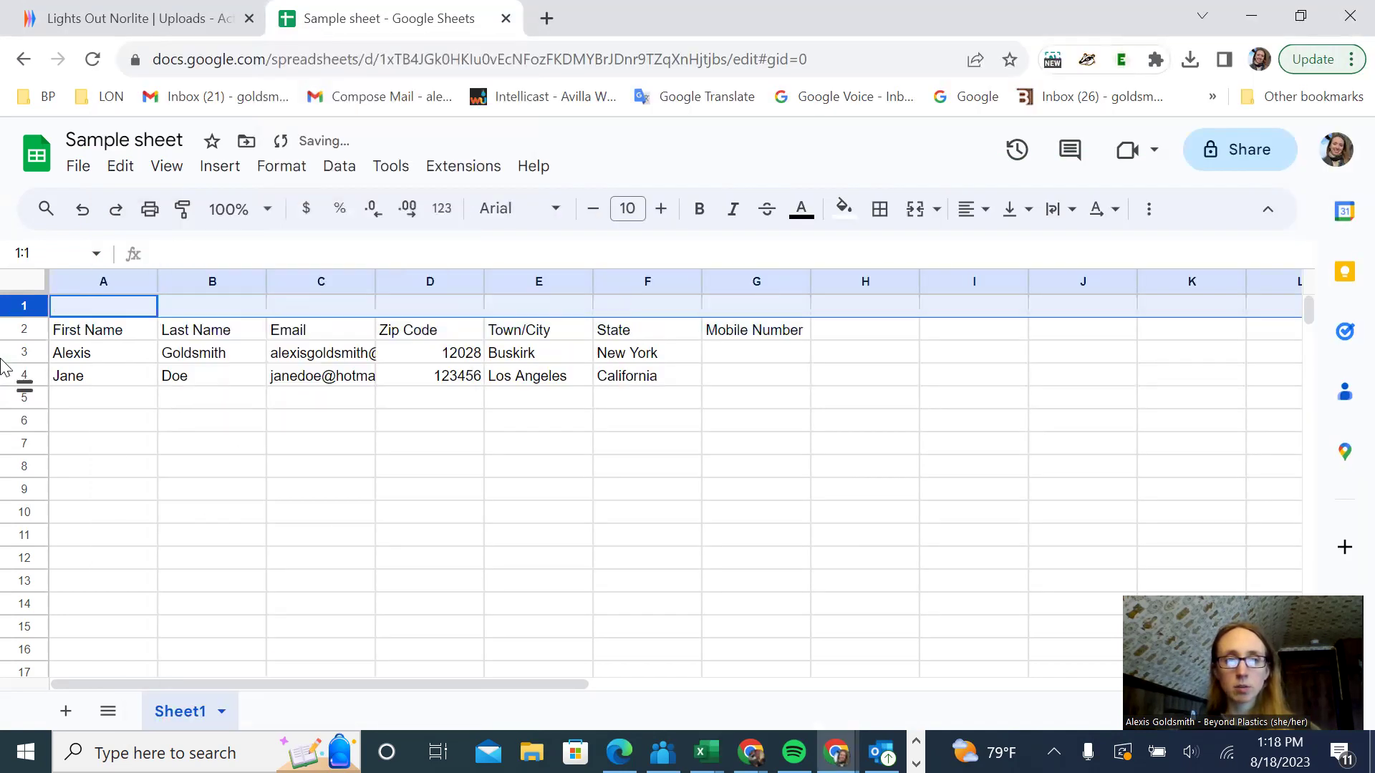
{"action": "right_click", "coordinate": [28, 315]}
{"action": "left_click", "coordinate": [93, 297]}
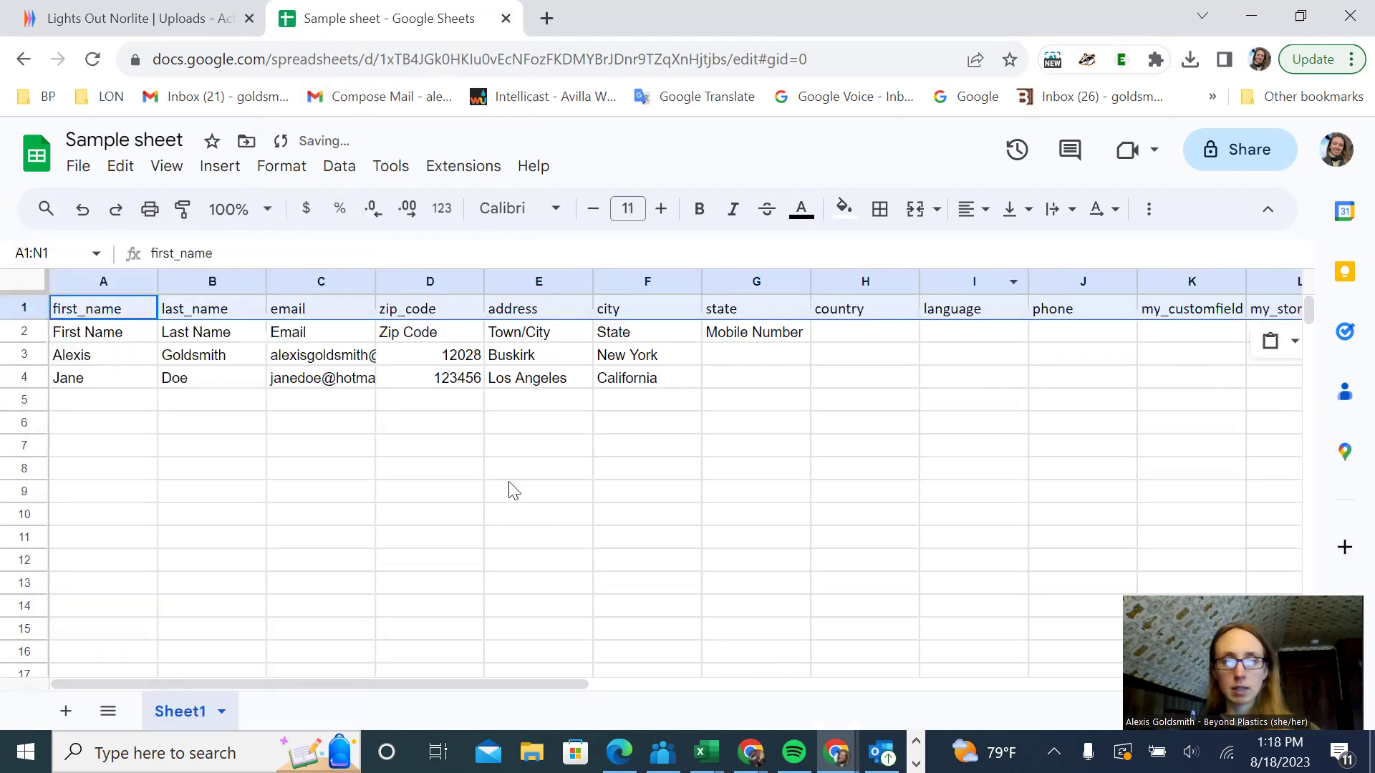
- Check the pasted headers and re-enter the address header as 'address'
{"action": "left_click", "coordinate": [113, 312]}
{"action": "left_click_drag", "start_coordinate": [118, 315], "coordinate": [766, 326]}
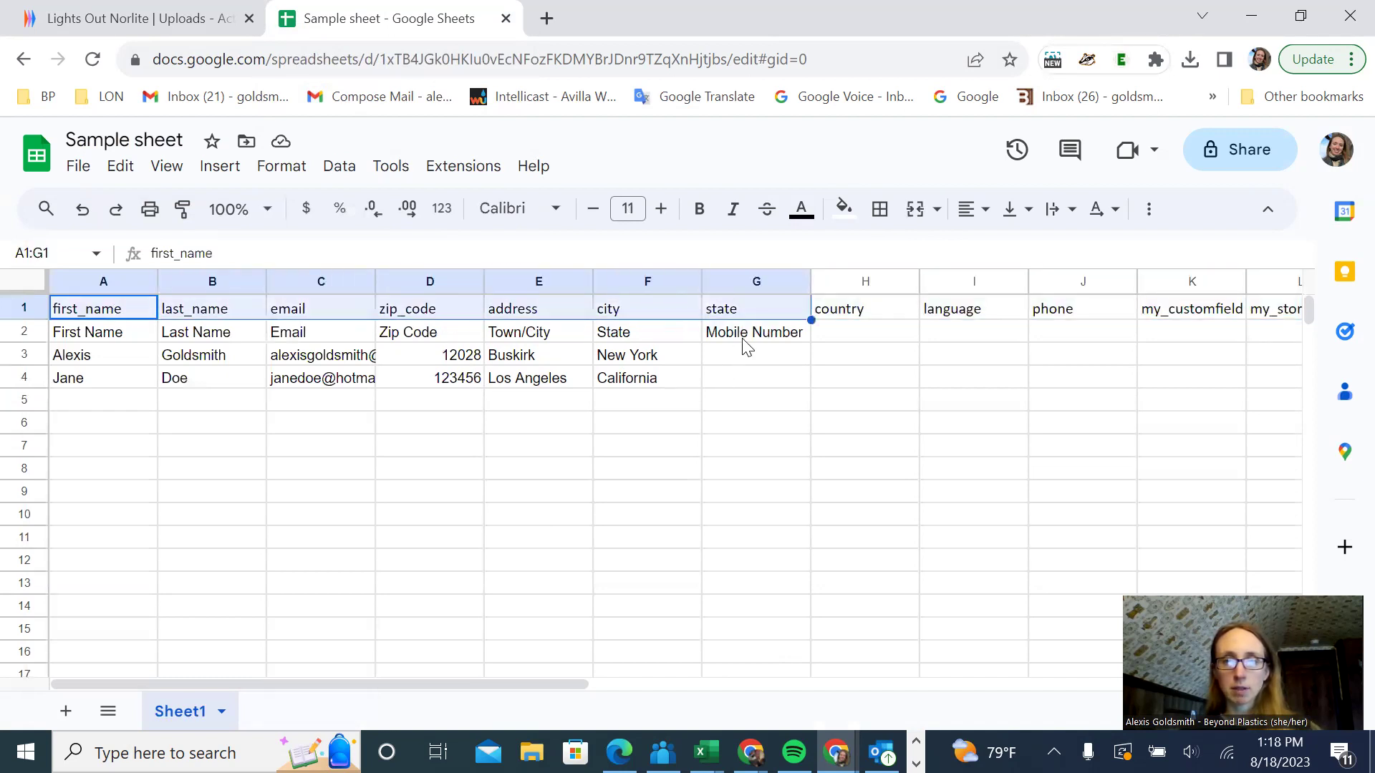
{"action": "left_click", "coordinate": [745, 338]}
{"action": "left_click", "coordinate": [668, 415]}
{"action": "left_click", "coordinate": [590, 313]}
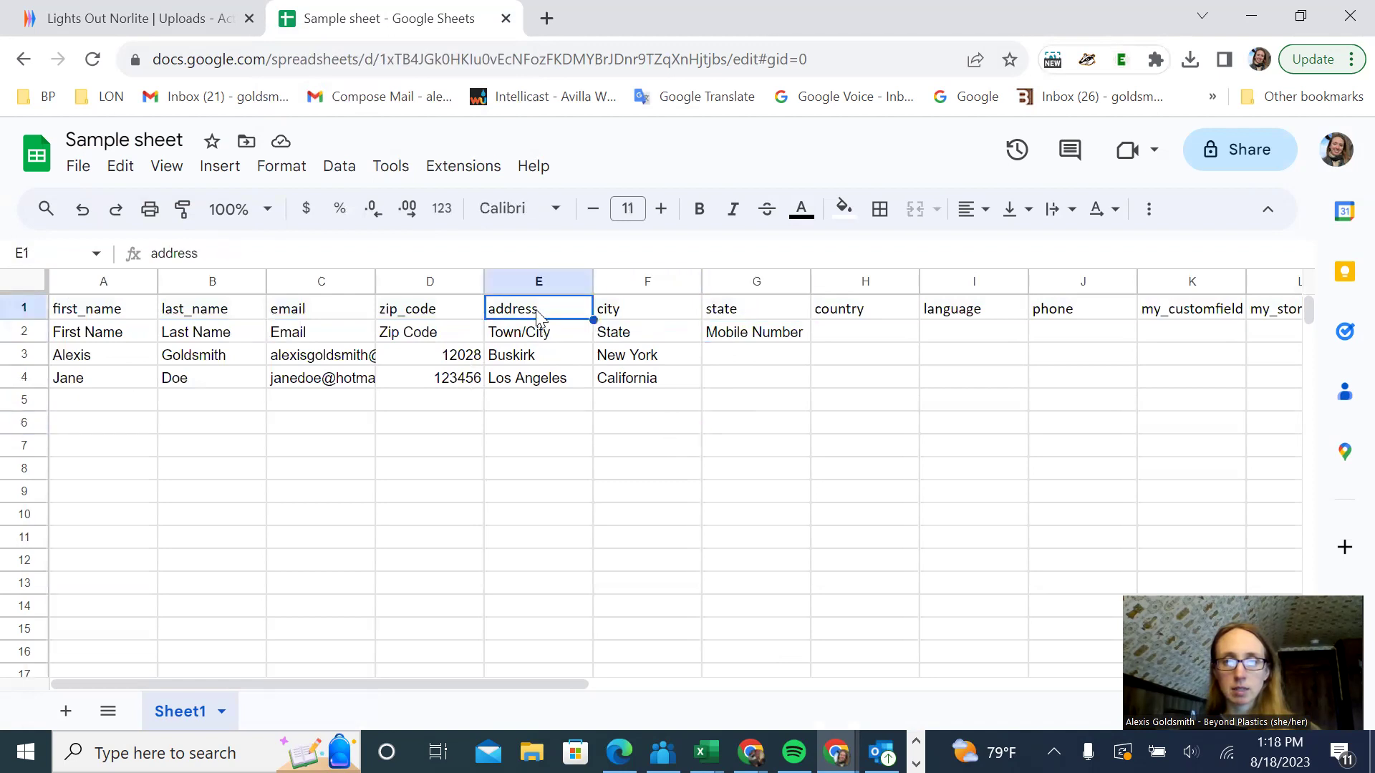
{"action": "left_click", "coordinate": [538, 333]}
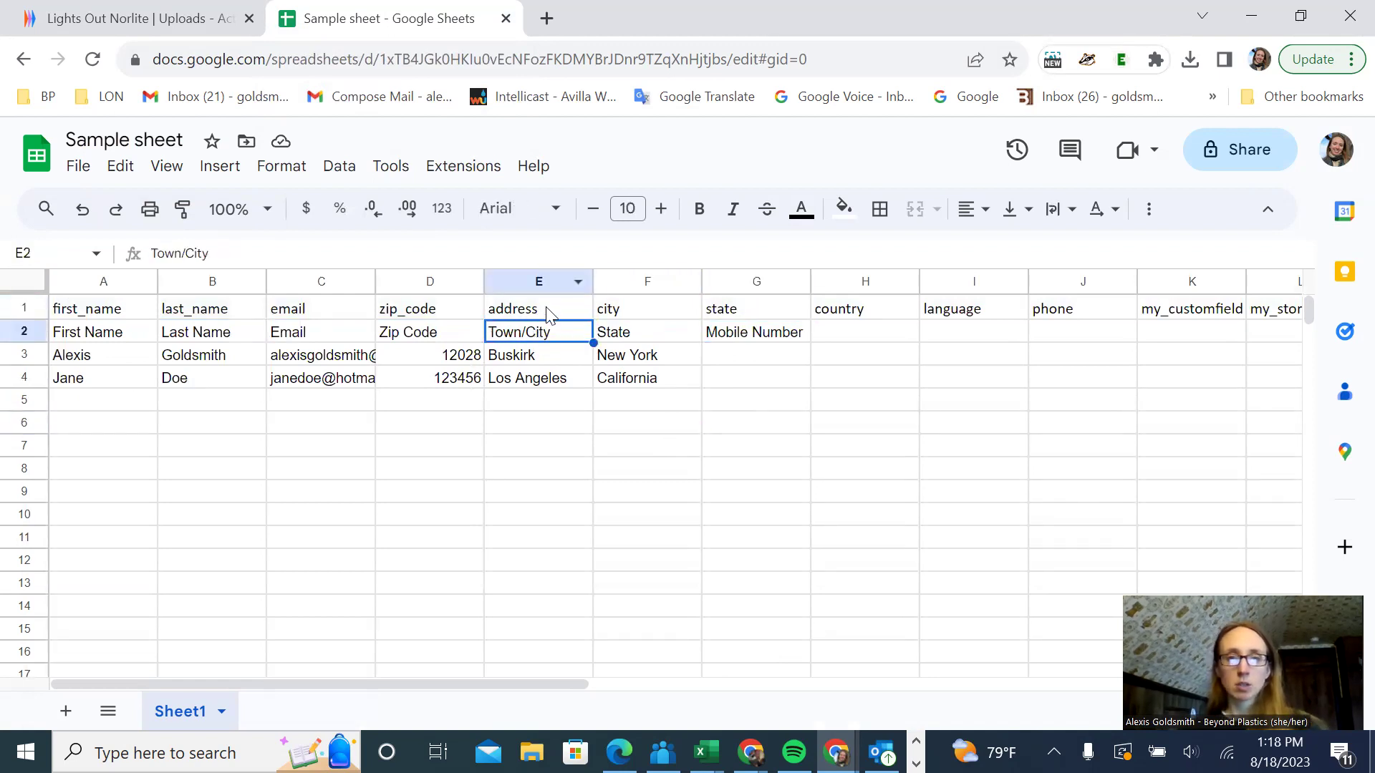
{"action": "left_click", "coordinate": [548, 315]}
{"action": "key", "text": "Delete"}
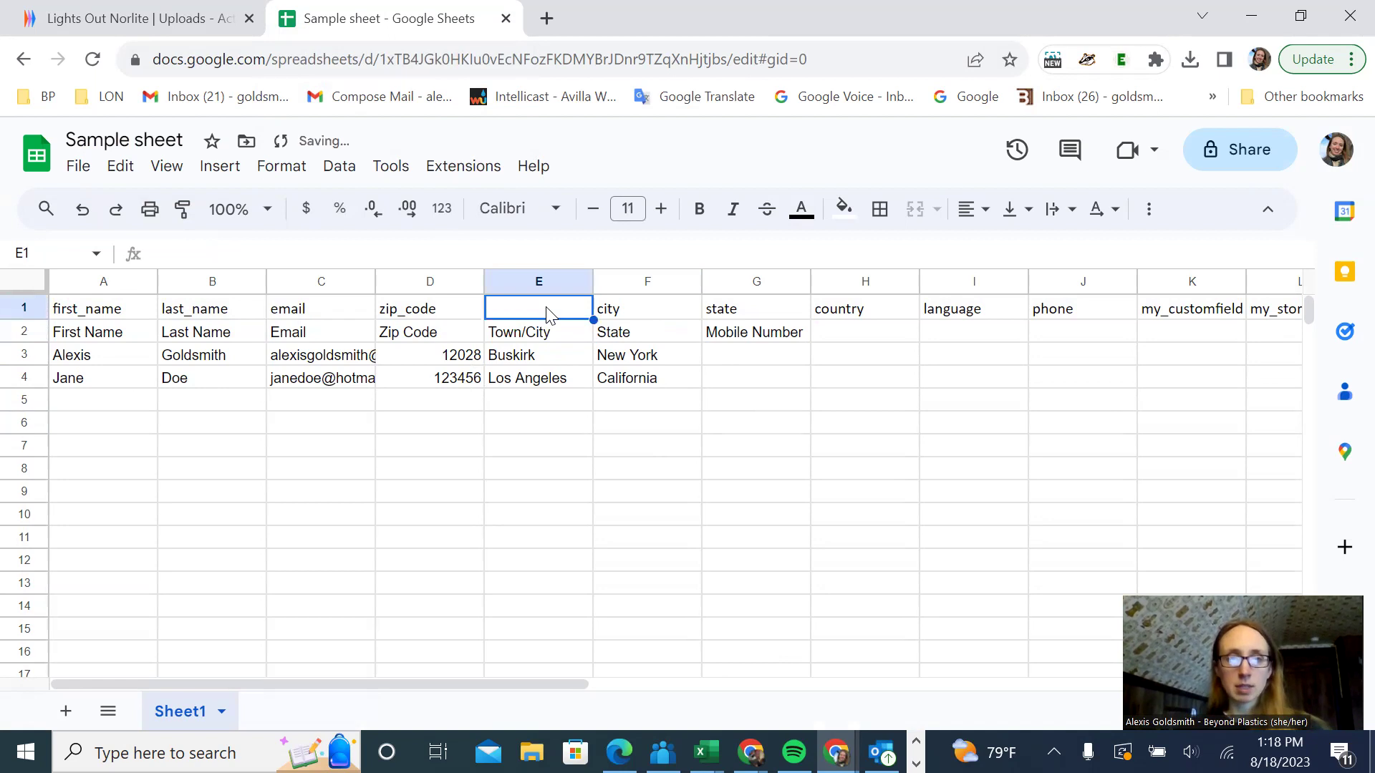
{"action": "type", "text": "address"}
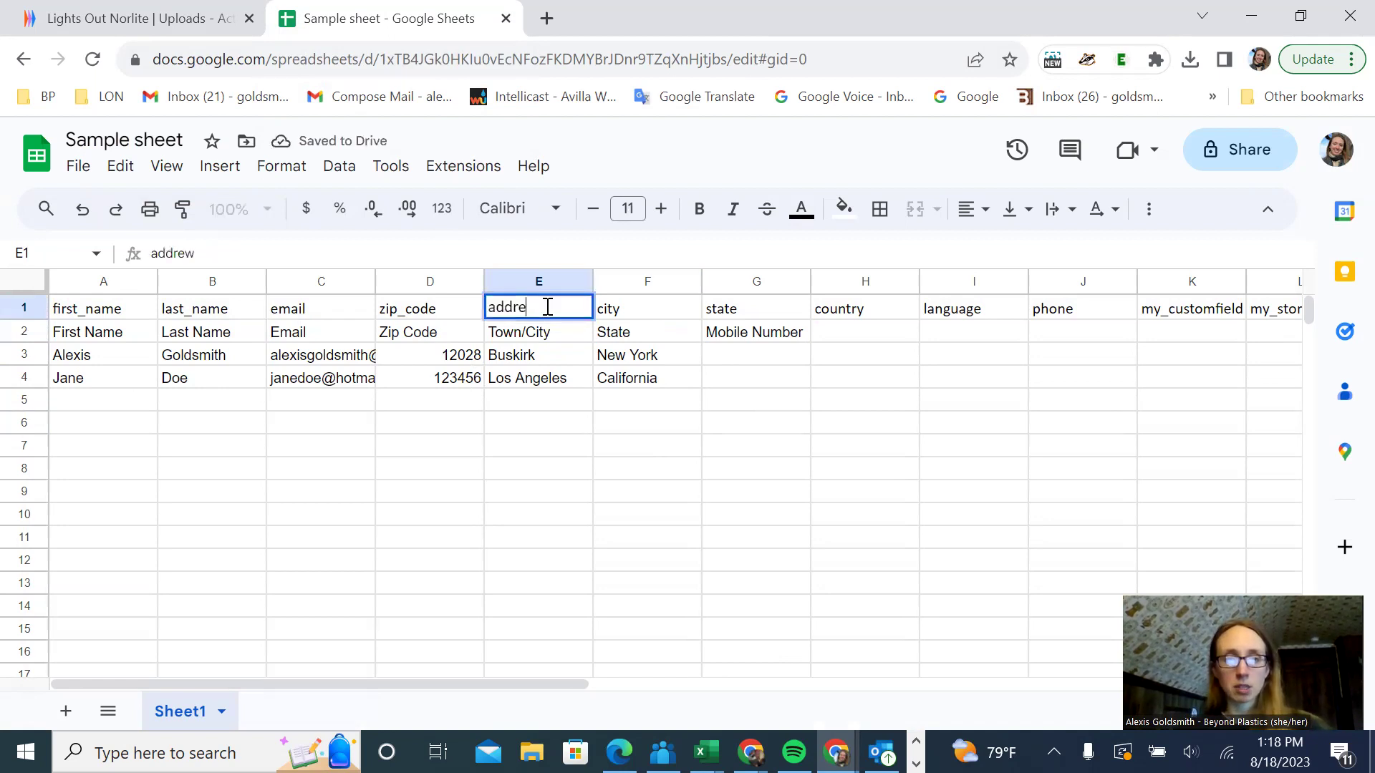
{"action": "left_click", "coordinate": [601, 521]}
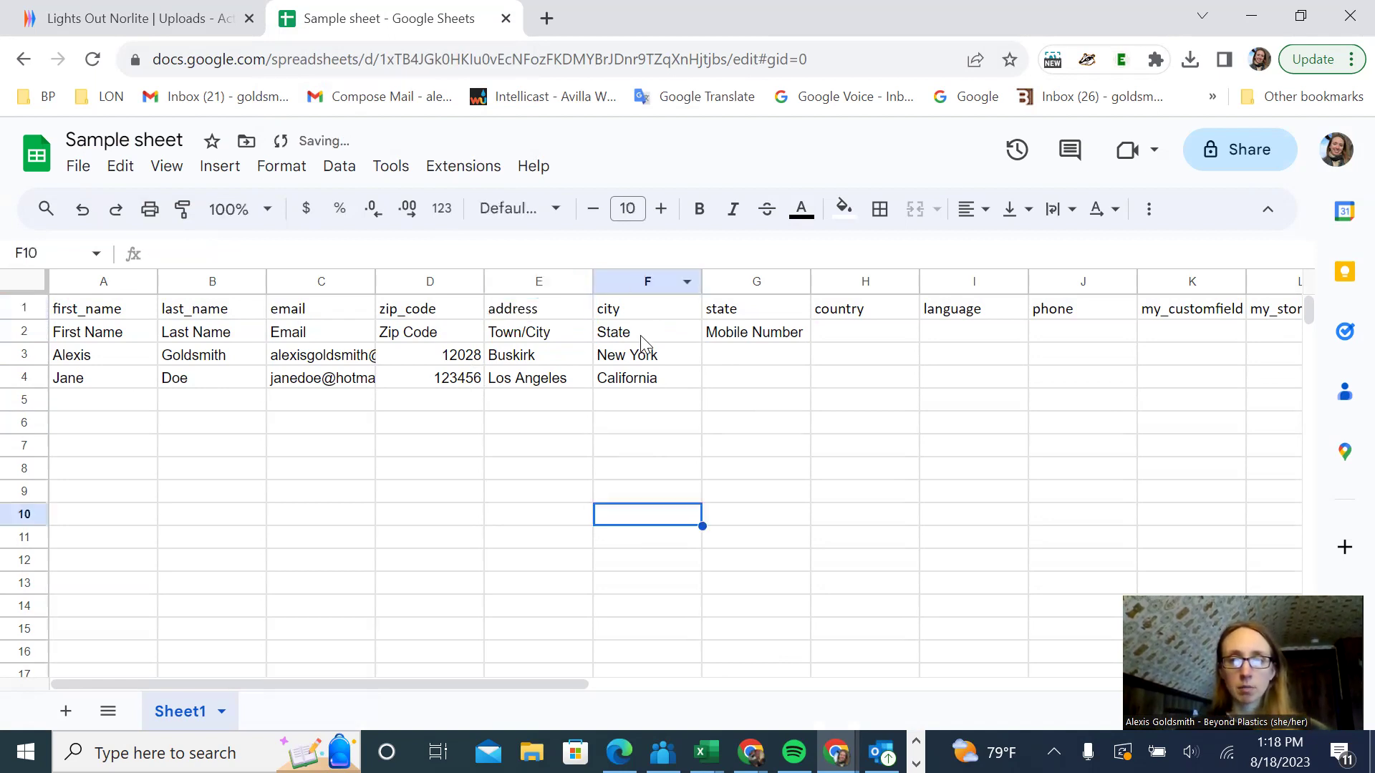
- Move the state values New York and California under the state header, clearing column F
{"action": "left_click_drag", "start_coordinate": [642, 335], "coordinate": [662, 379]}
{"action": "left_click", "coordinate": [653, 359]}
{"action": "left_click", "coordinate": [657, 385], "text": "shift"}
{"action": "key", "text": "ctrl+c"}
{"action": "left_click", "coordinate": [759, 356]}
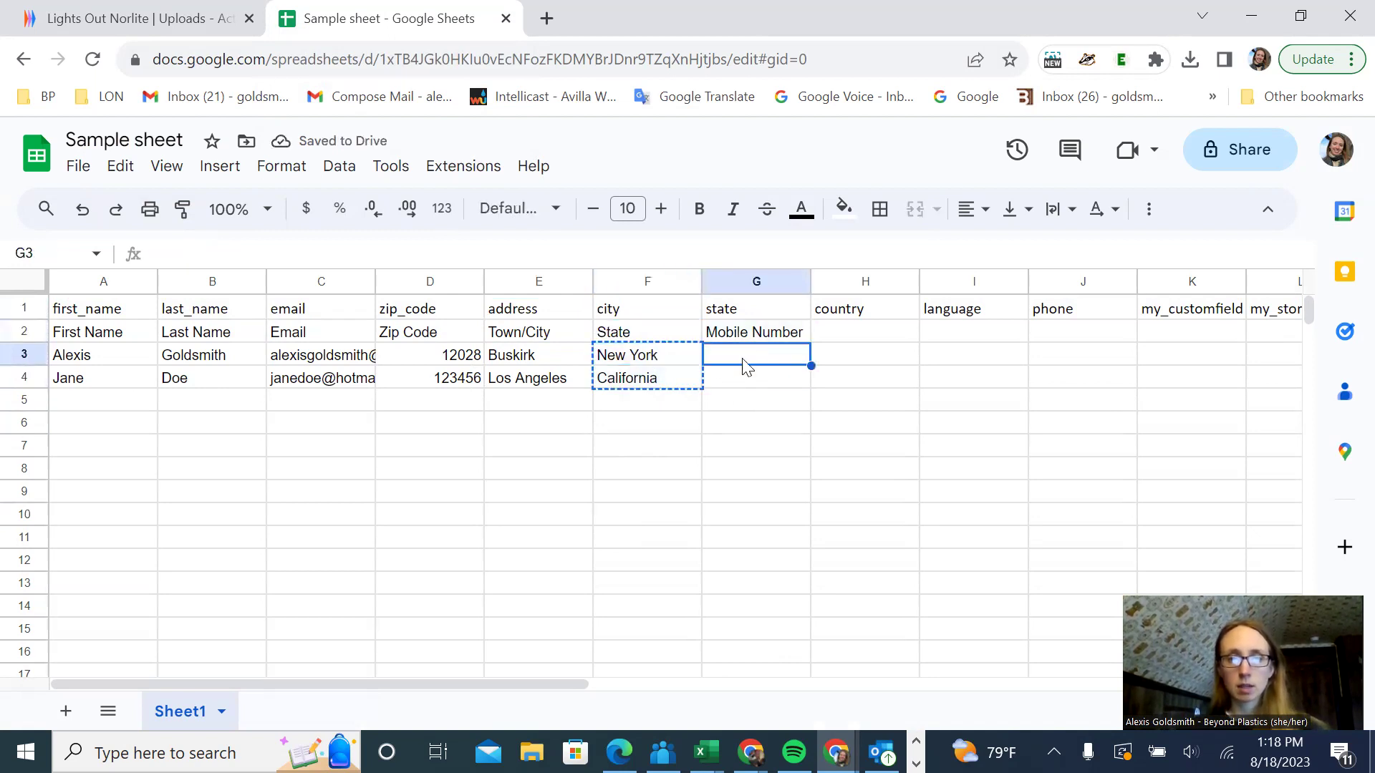
{"action": "key", "text": "ctrl+v"}
{"action": "left_click_drag", "start_coordinate": [661, 360], "coordinate": [655, 379]}
{"action": "key", "text": "Delete"}
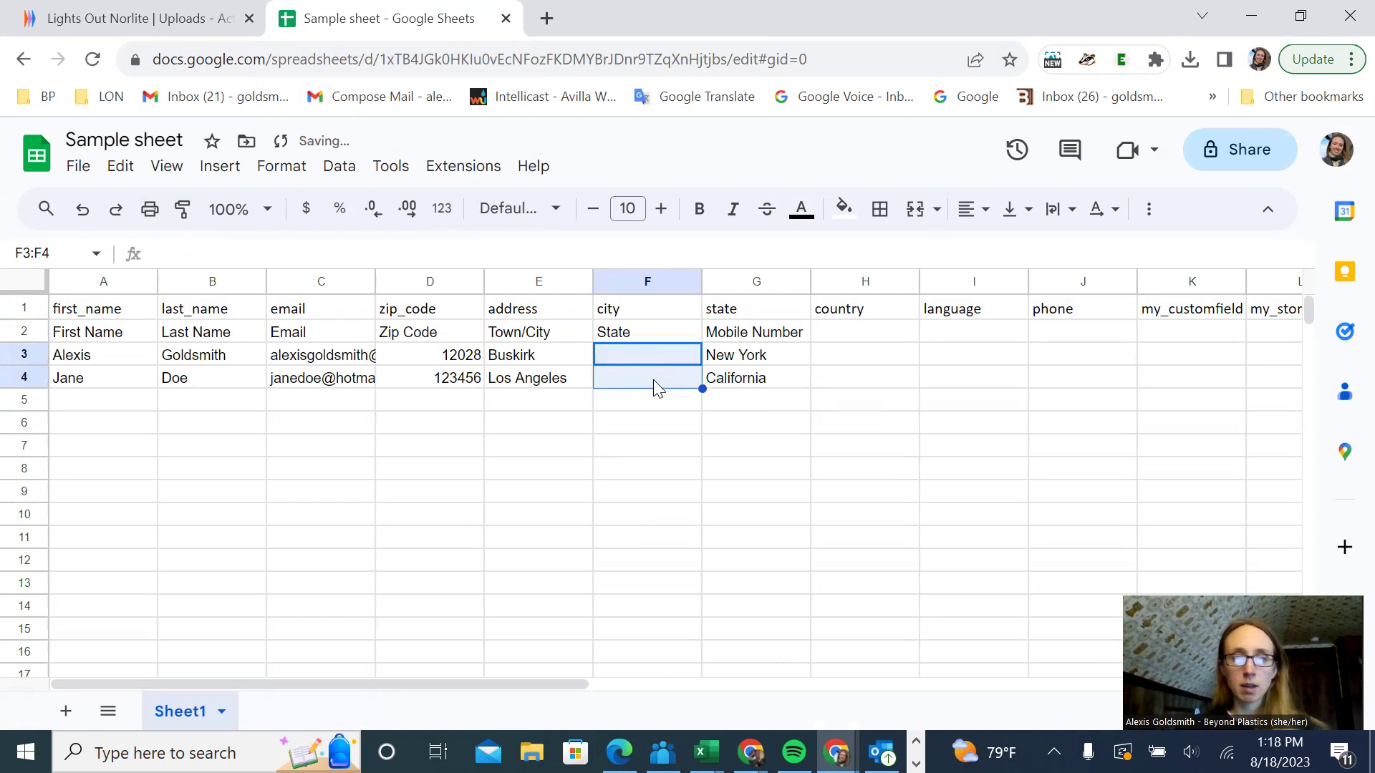
- Delete the old header row
{"action": "left_click", "coordinate": [19, 332]}
{"action": "right_click", "coordinate": [17, 331]}
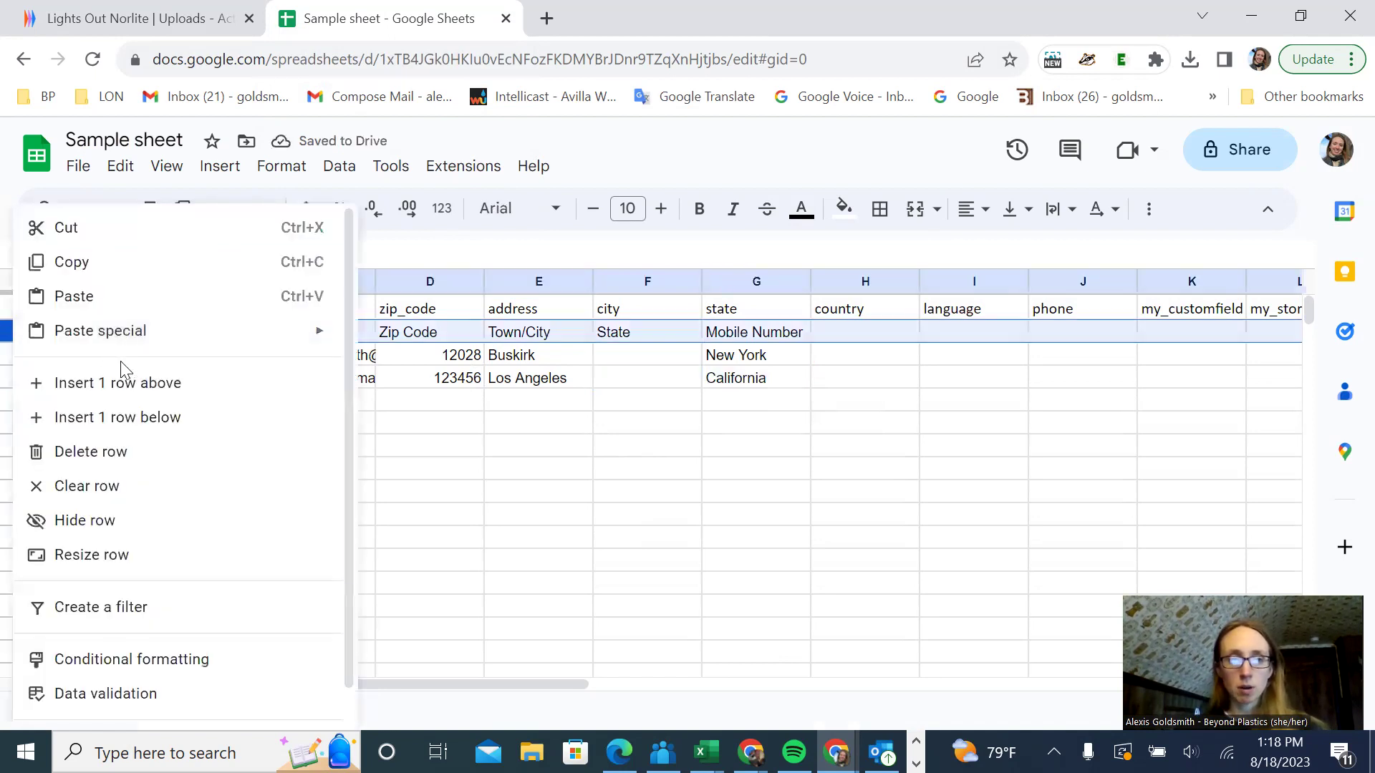
{"action": "left_click", "coordinate": [113, 452]}
- Move the town values, starting with Buskirk, from under address to under city
{"action": "left_click", "coordinate": [546, 335]}
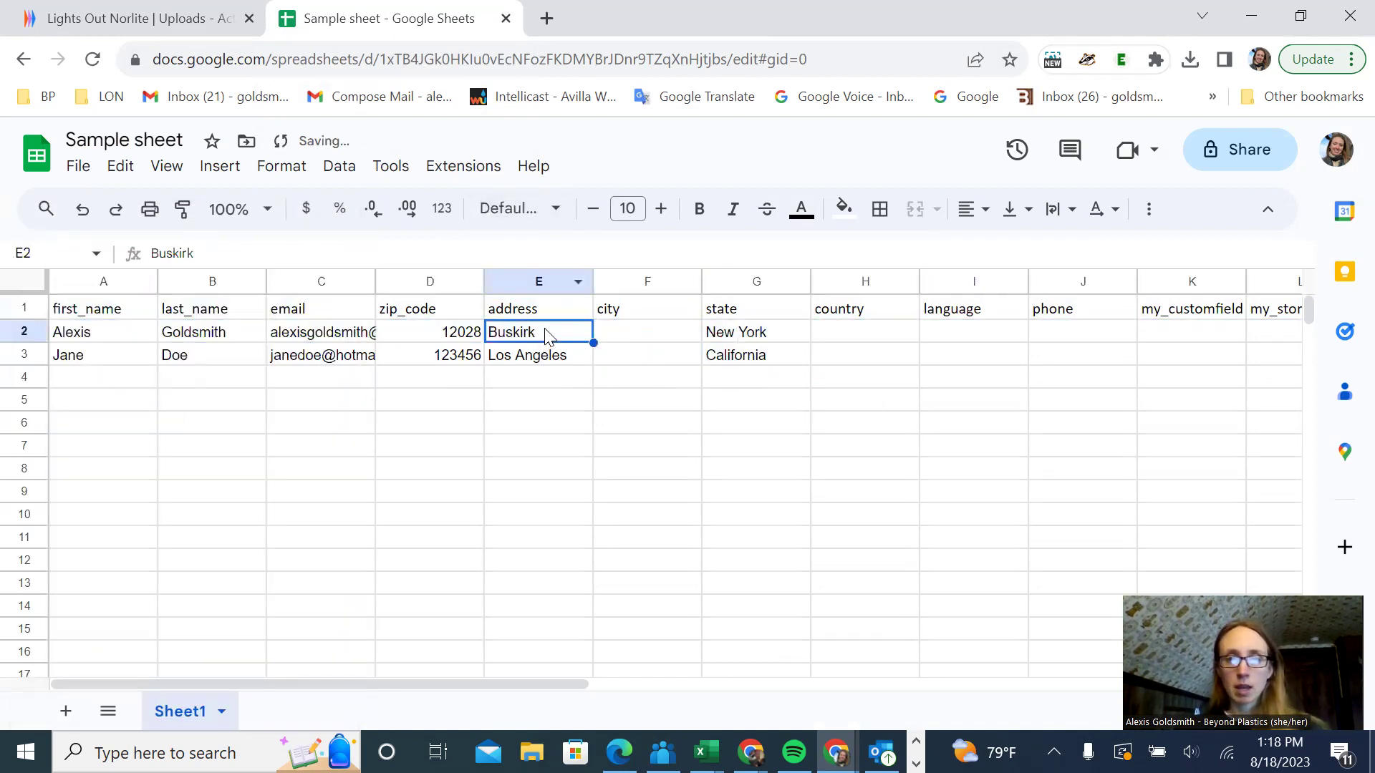
{"action": "left_click_drag", "start_coordinate": [546, 338], "coordinate": [543, 358]}
{"action": "key", "text": "ctrl+x"}
{"action": "key", "text": "Right"}
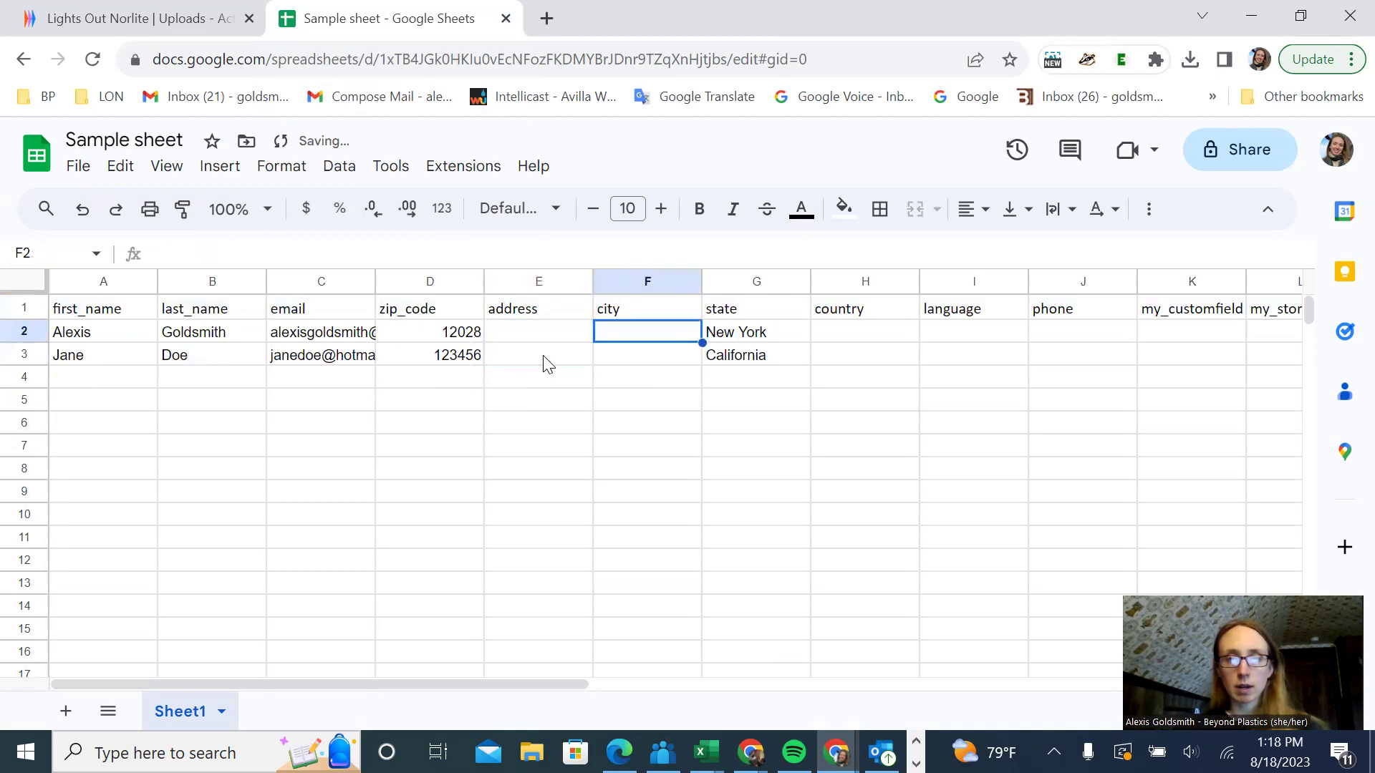
{"action": "key", "text": "ctrl+v"}
{"action": "key", "text": "Down"}
{"action": "key", "text": "Down"}
{"action": "key", "text": "Down"}
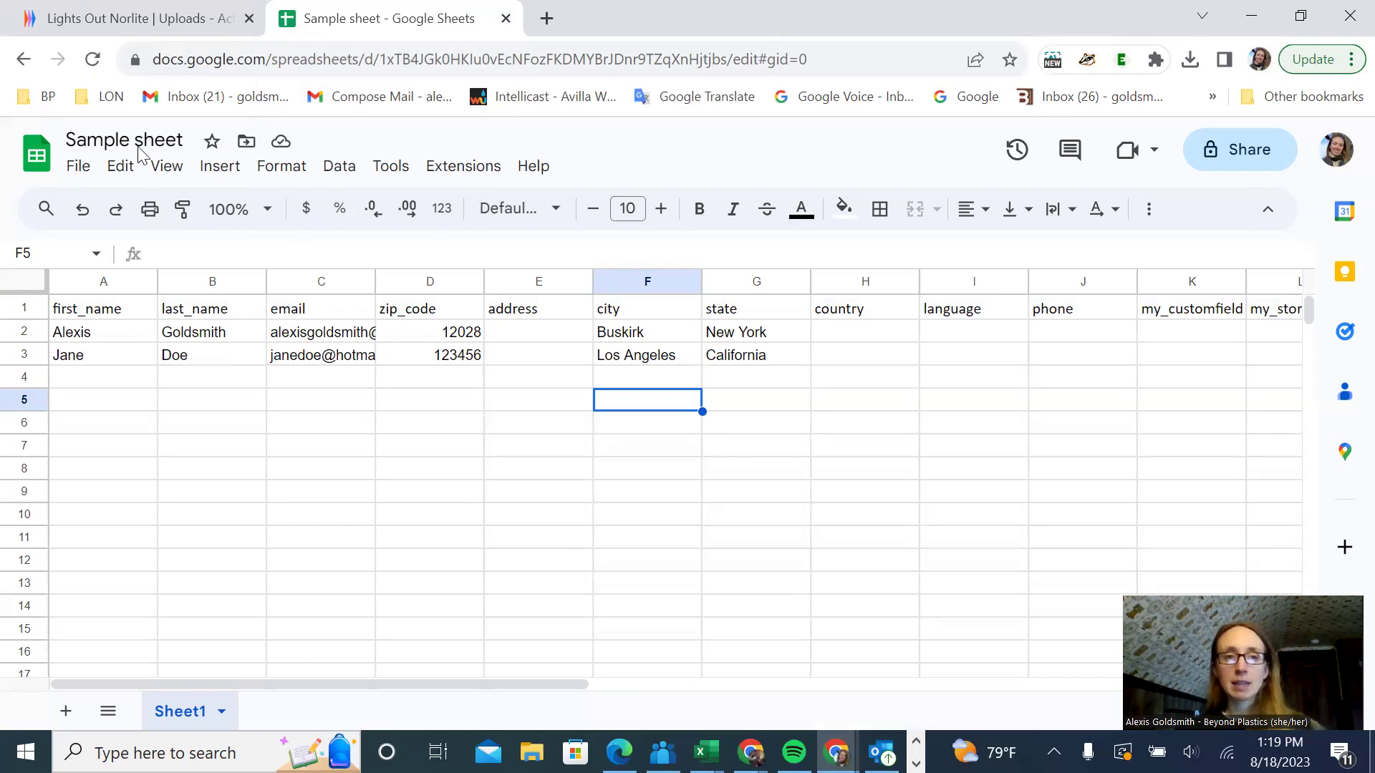
- Download Sample sheet as Sample sheet - Sheet1.csv and open it in Excel
{"action": "left_click", "coordinate": [75, 168]}
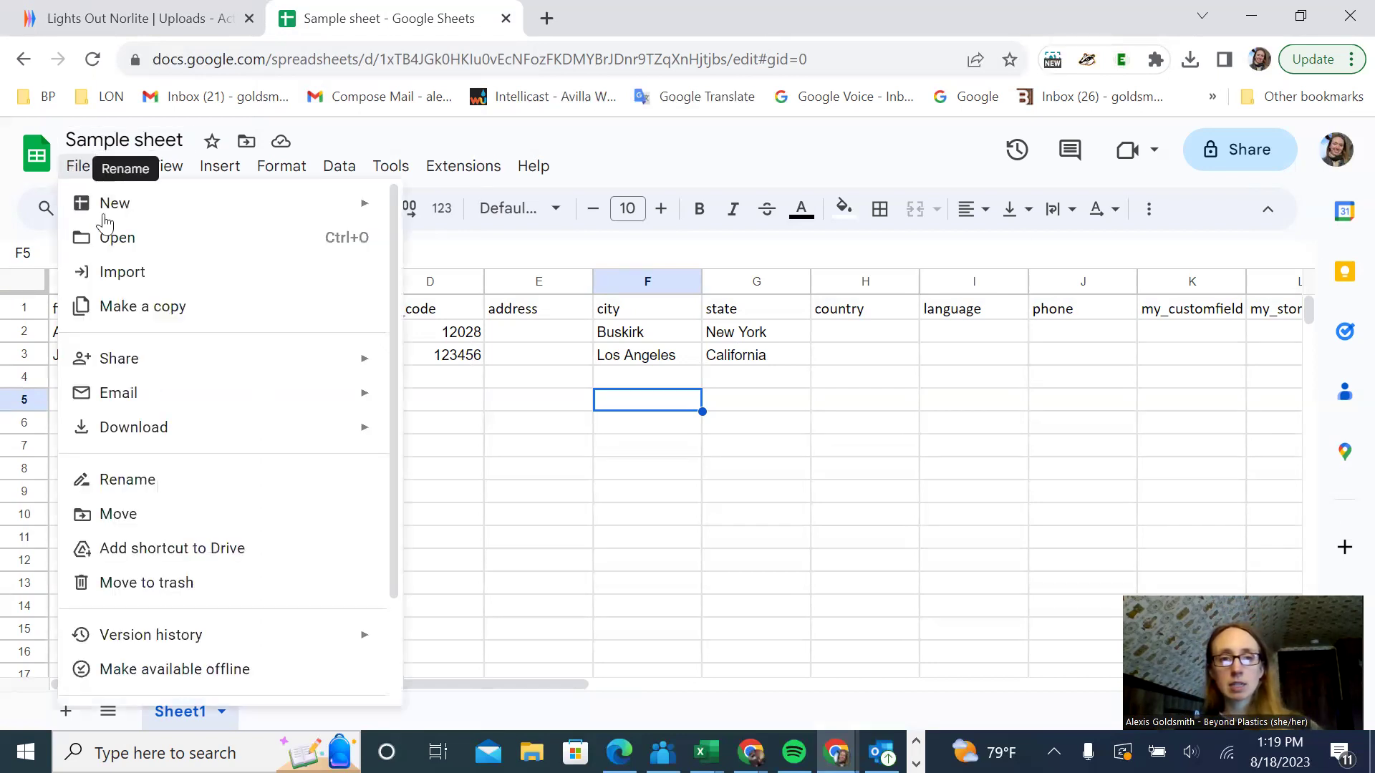
{"action": "mouse_move", "coordinate": [165, 447]}
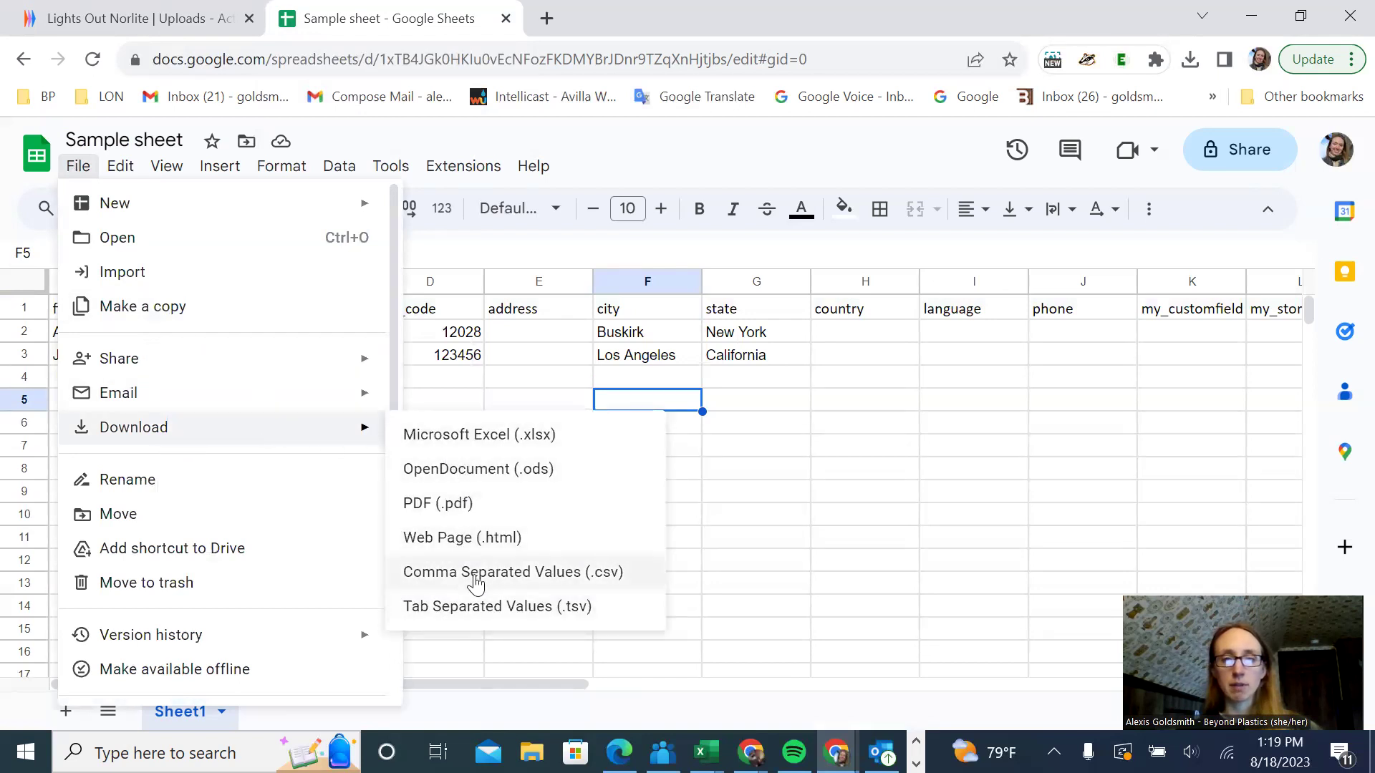
{"action": "left_click_drag", "start_coordinate": [754, 511], "coordinate": [755, 493]}
{"action": "left_click", "coordinate": [74, 168]}
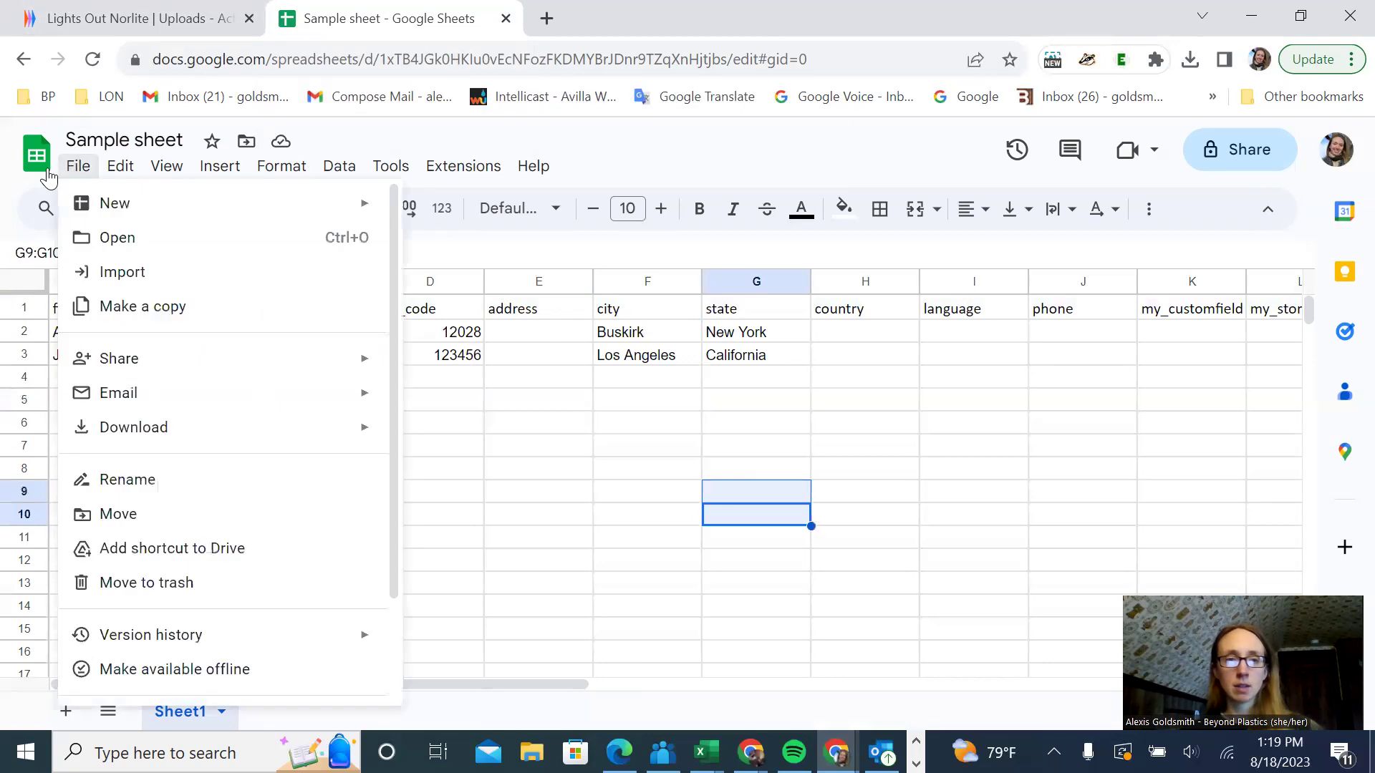
{"action": "mouse_move", "coordinate": [148, 442]}
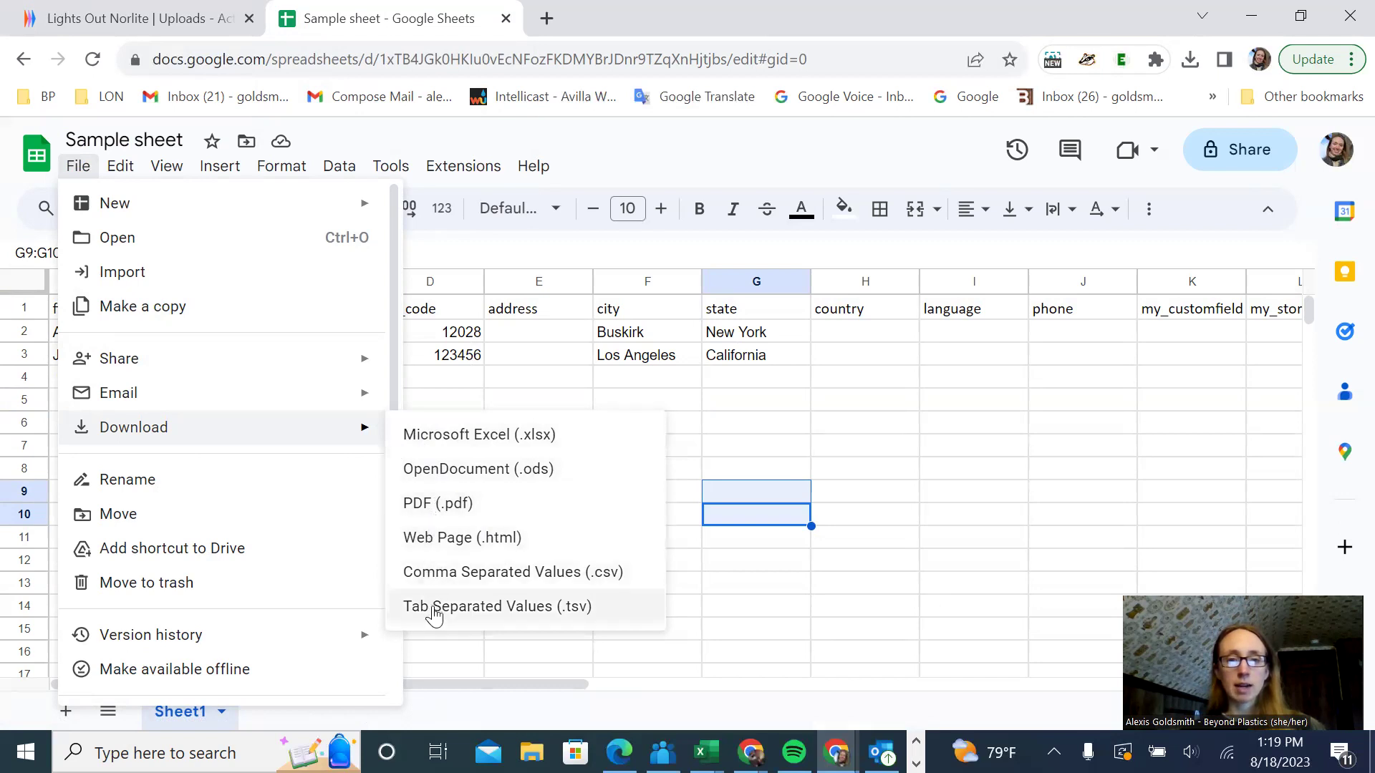
{"action": "left_click", "coordinate": [432, 581]}
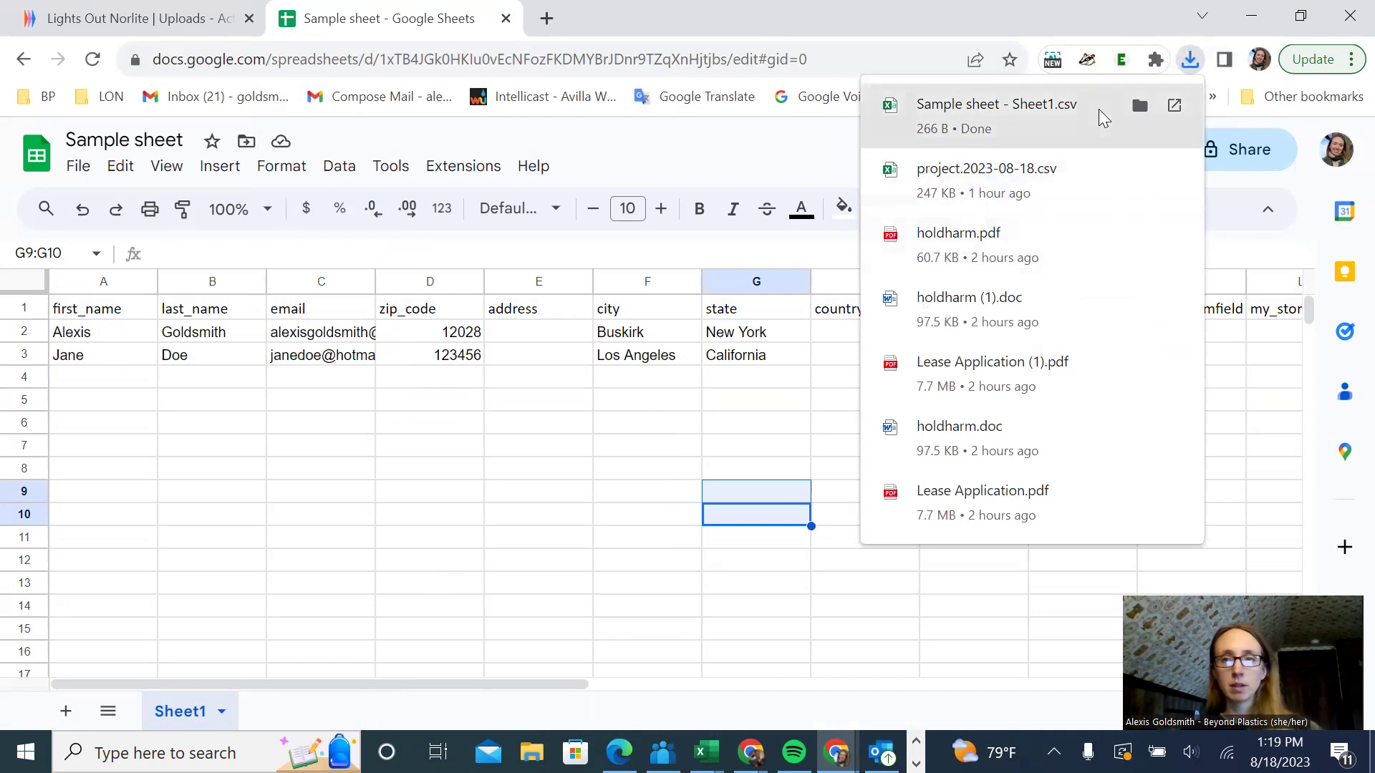
{"action": "left_click", "coordinate": [1098, 109]}
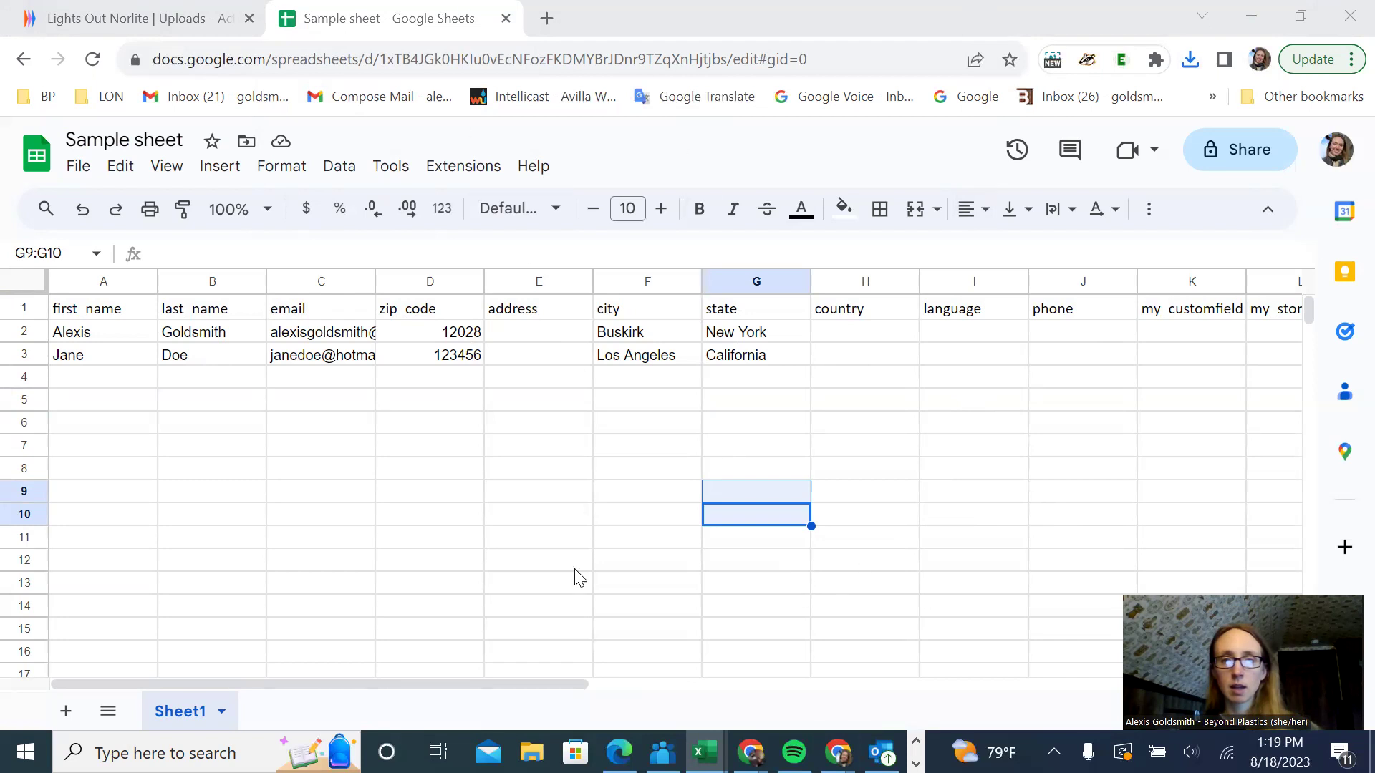
- Minimize both Excel windows and close the earlier upload form in Action Network
{"action": "left_click", "coordinate": [179, 16]}
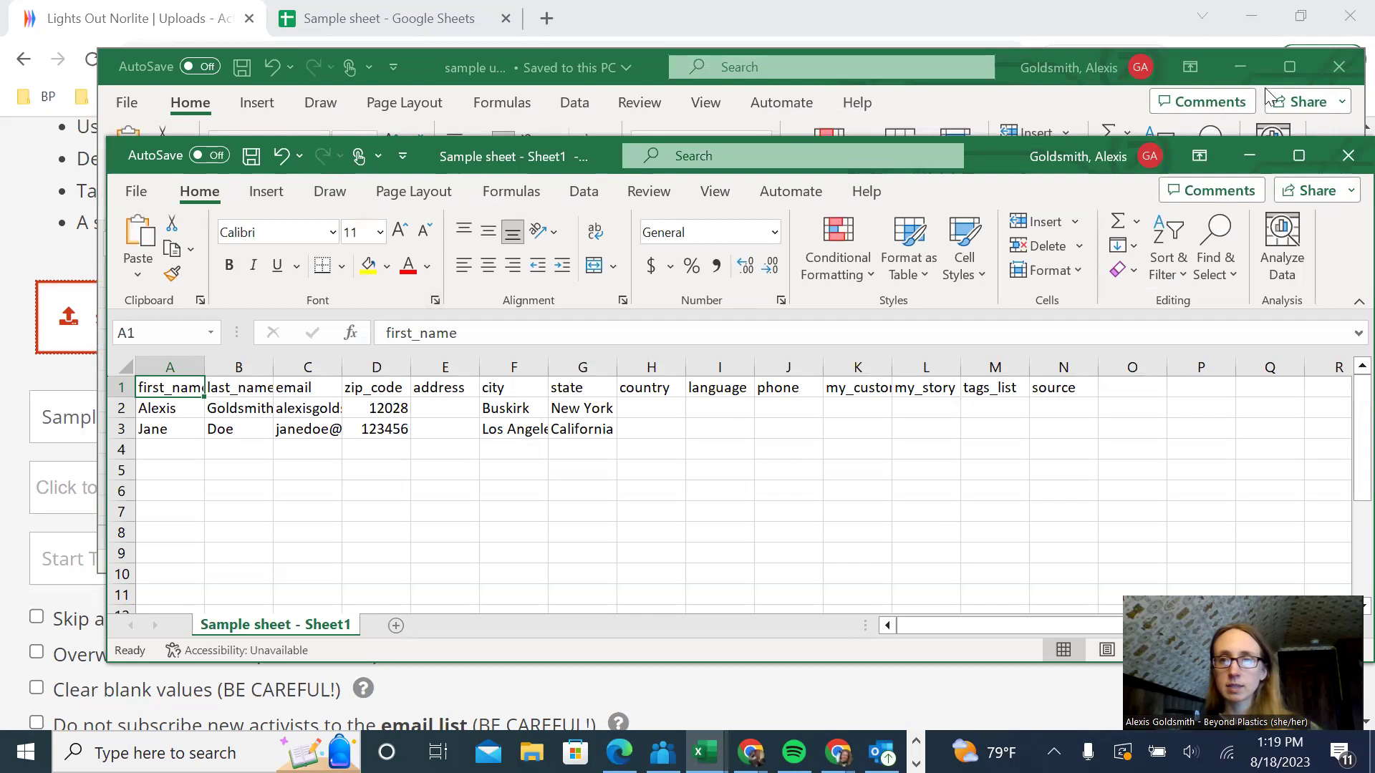
{"action": "left_click", "coordinate": [1246, 68]}
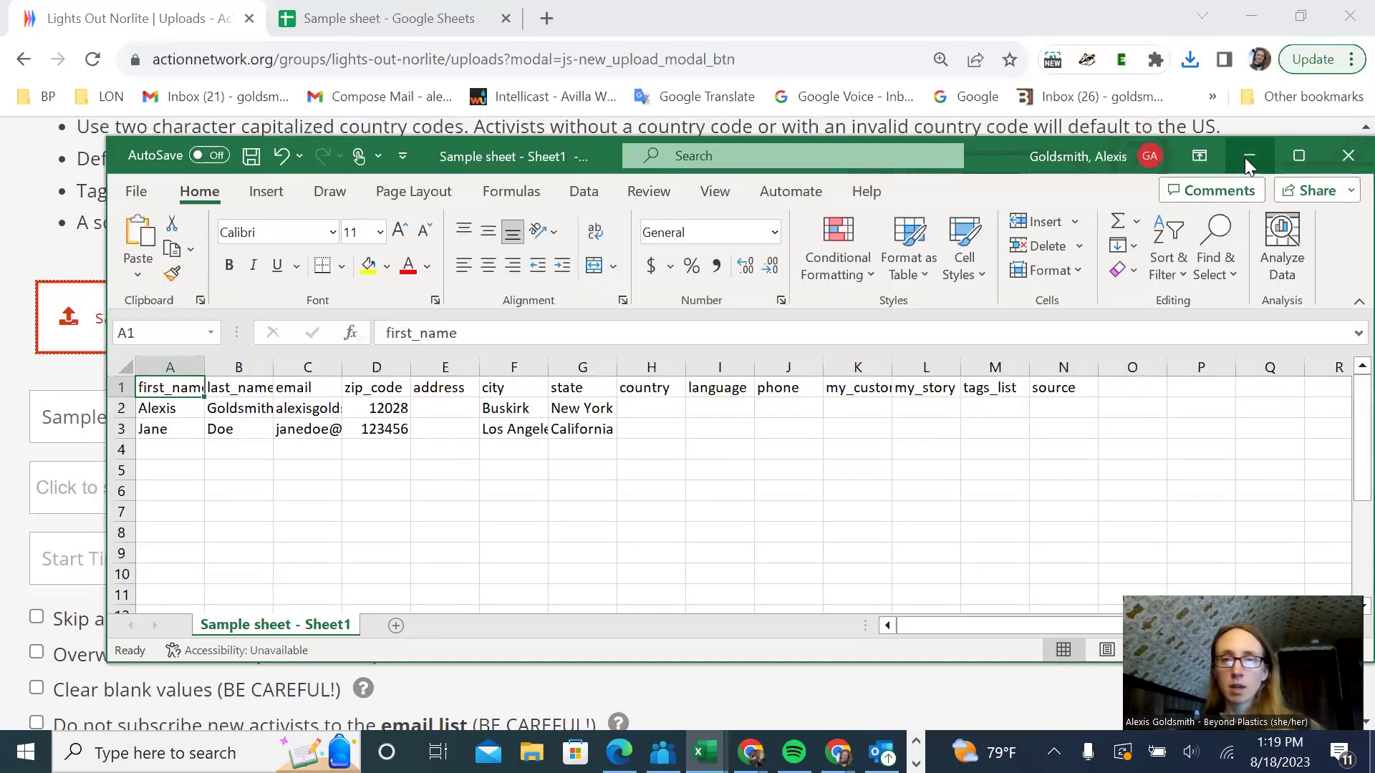
{"action": "left_click", "coordinate": [1246, 157]}
{"action": "left_click", "coordinate": [1279, 334]}
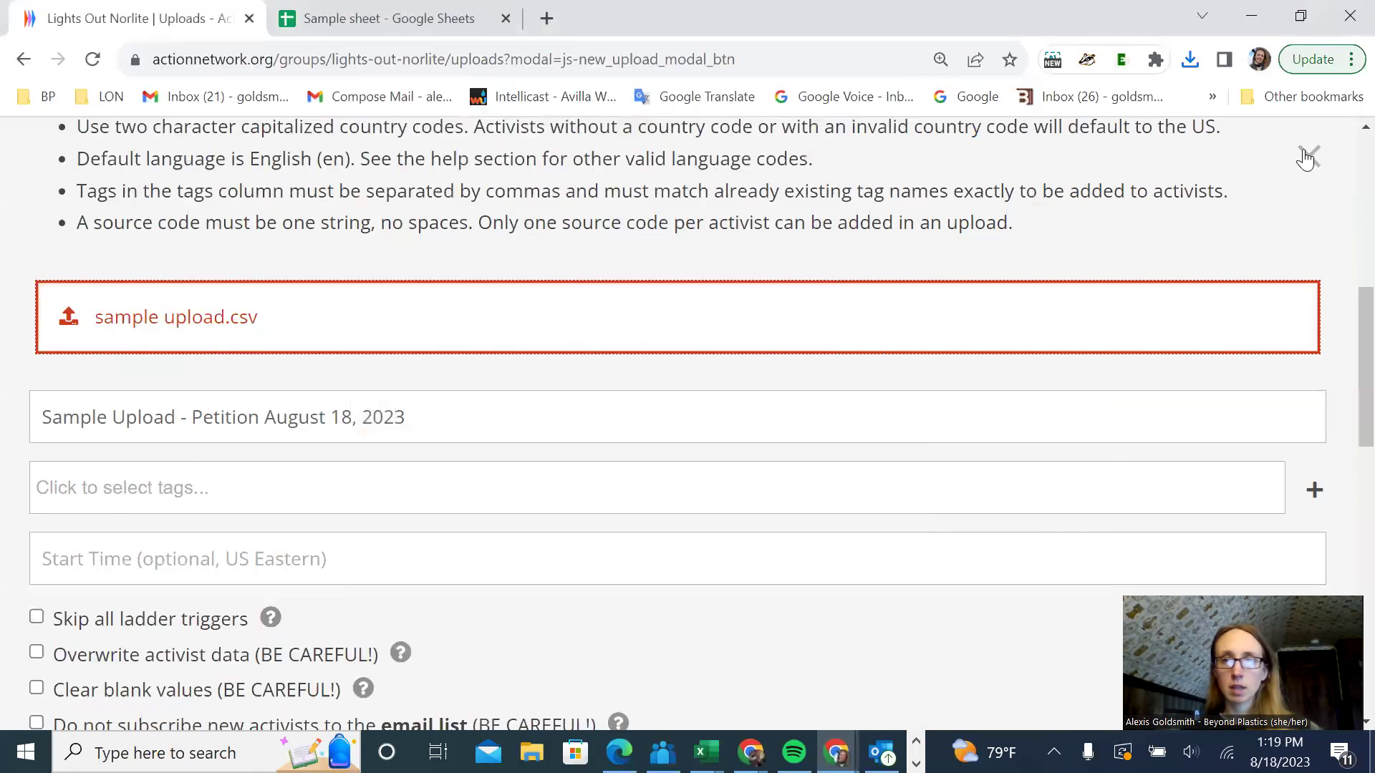
{"action": "left_click", "coordinate": [1304, 157]}
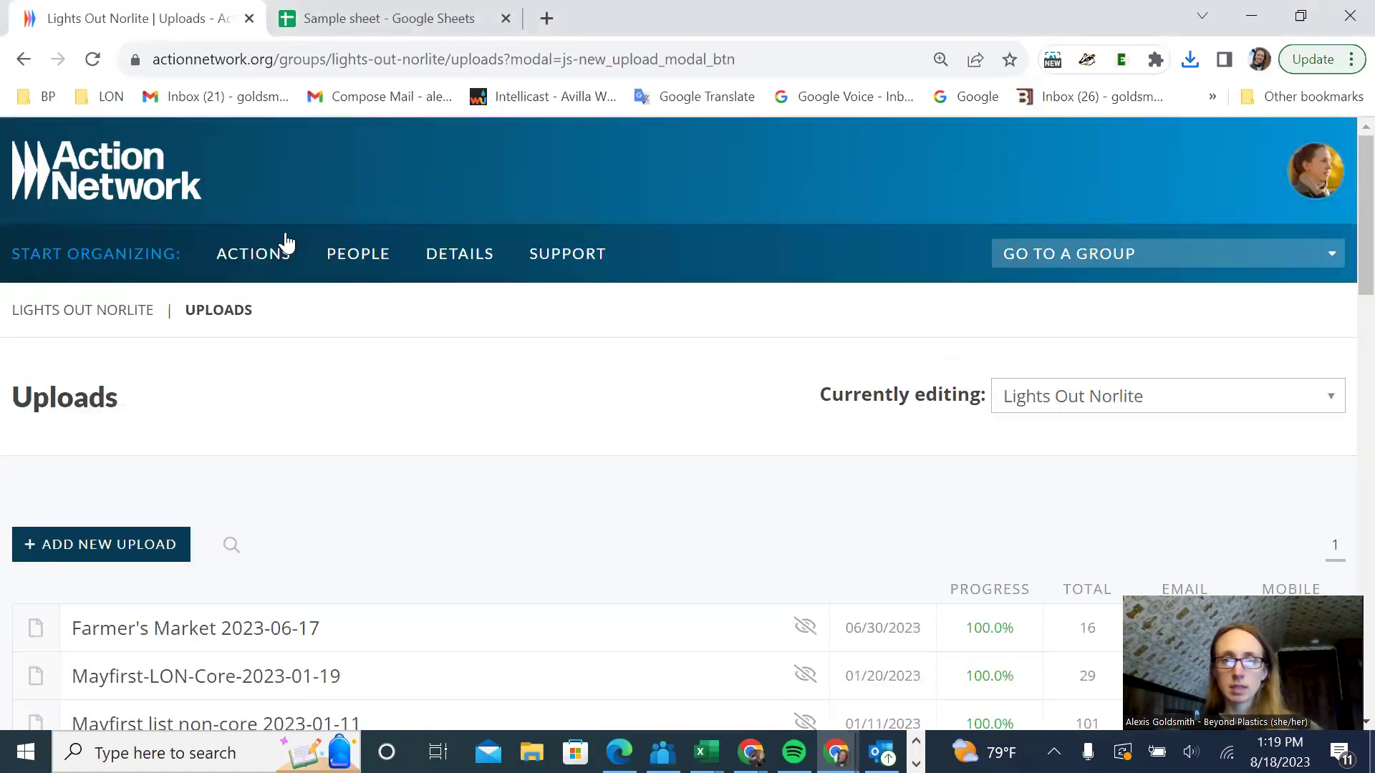
- Start a new upload from People > Uploads
{"action": "left_click", "coordinate": [353, 253]}
{"action": "mouse_move", "coordinate": [460, 610]}
{"action": "left_click", "coordinate": [456, 650]}
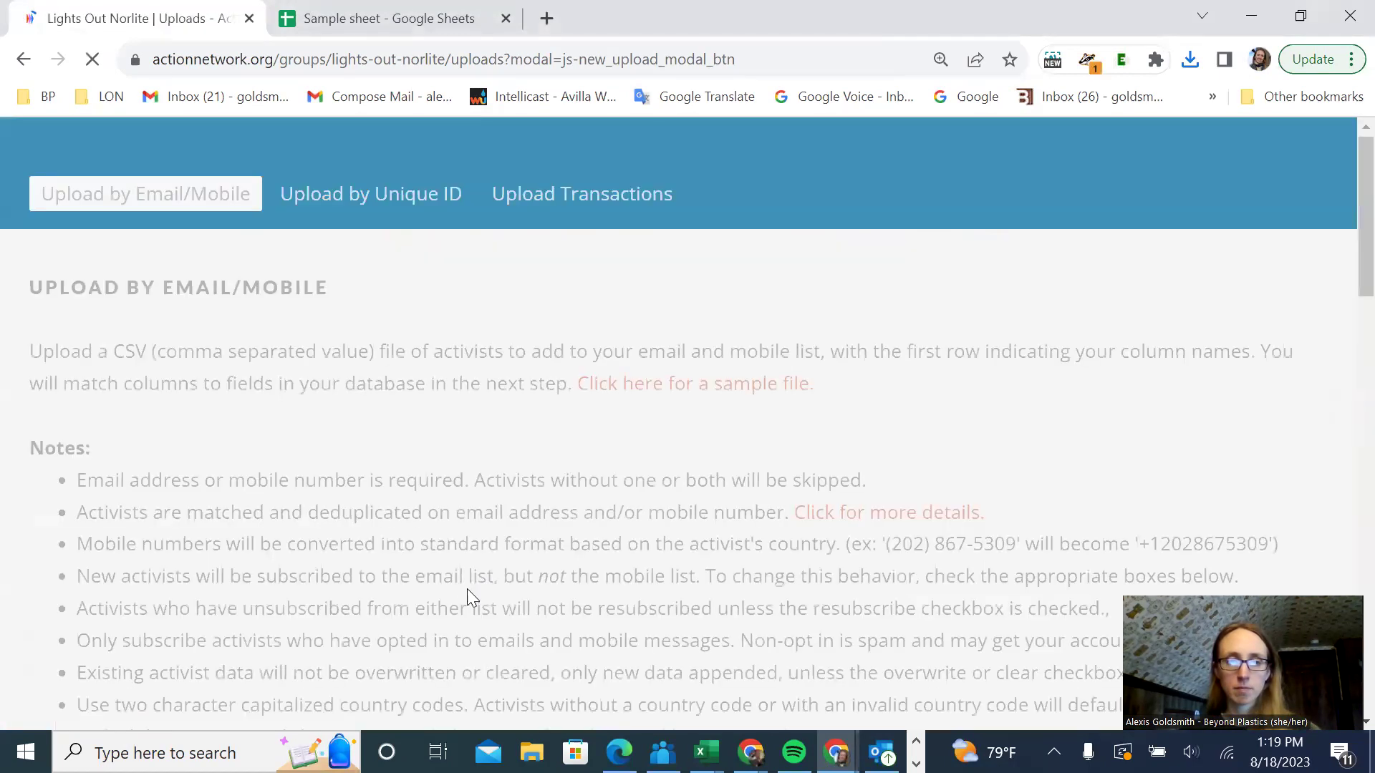
{"action": "scroll", "coordinate": [454, 592], "scroll_direction": "down", "scroll_amount": 4}
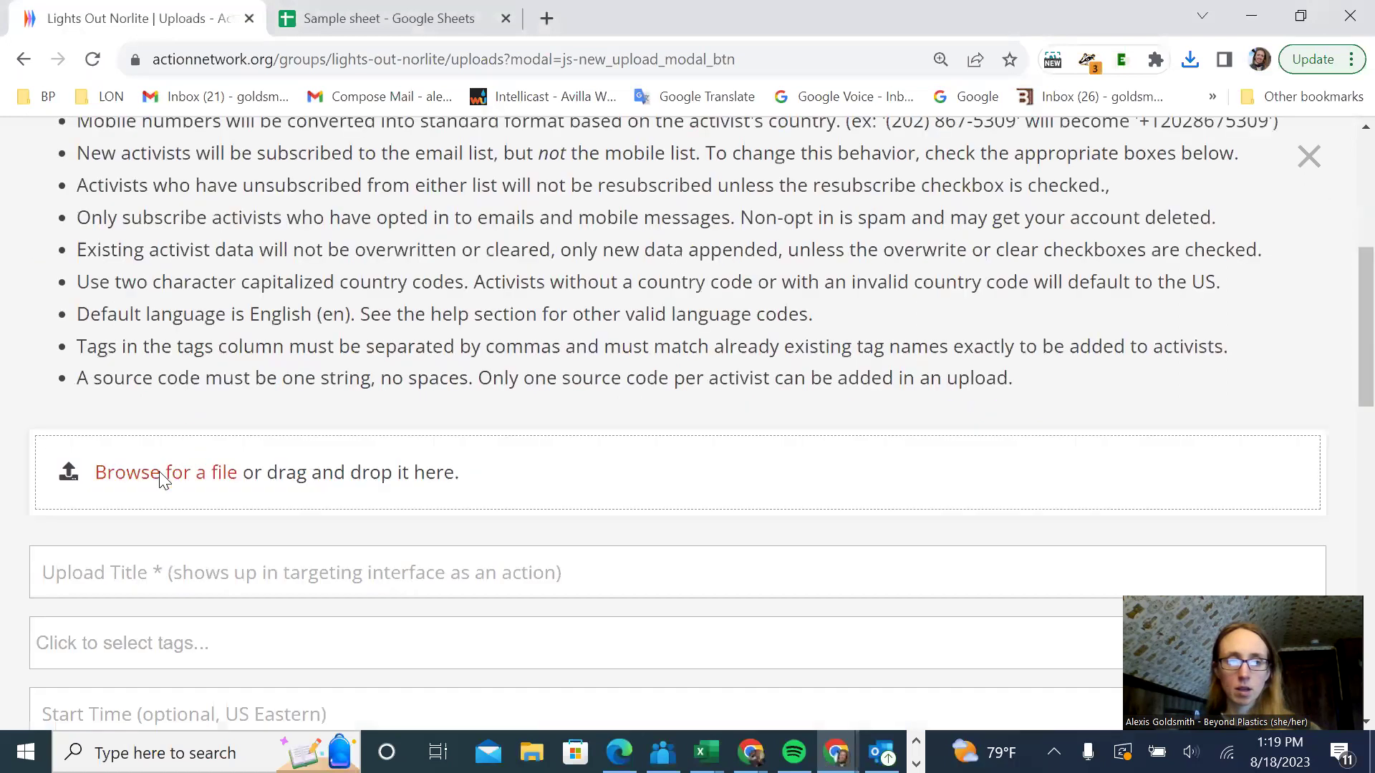
- Attach Sample sheet - Sheet1.csv from the Downloads folder
{"action": "left_click", "coordinate": [163, 474]}
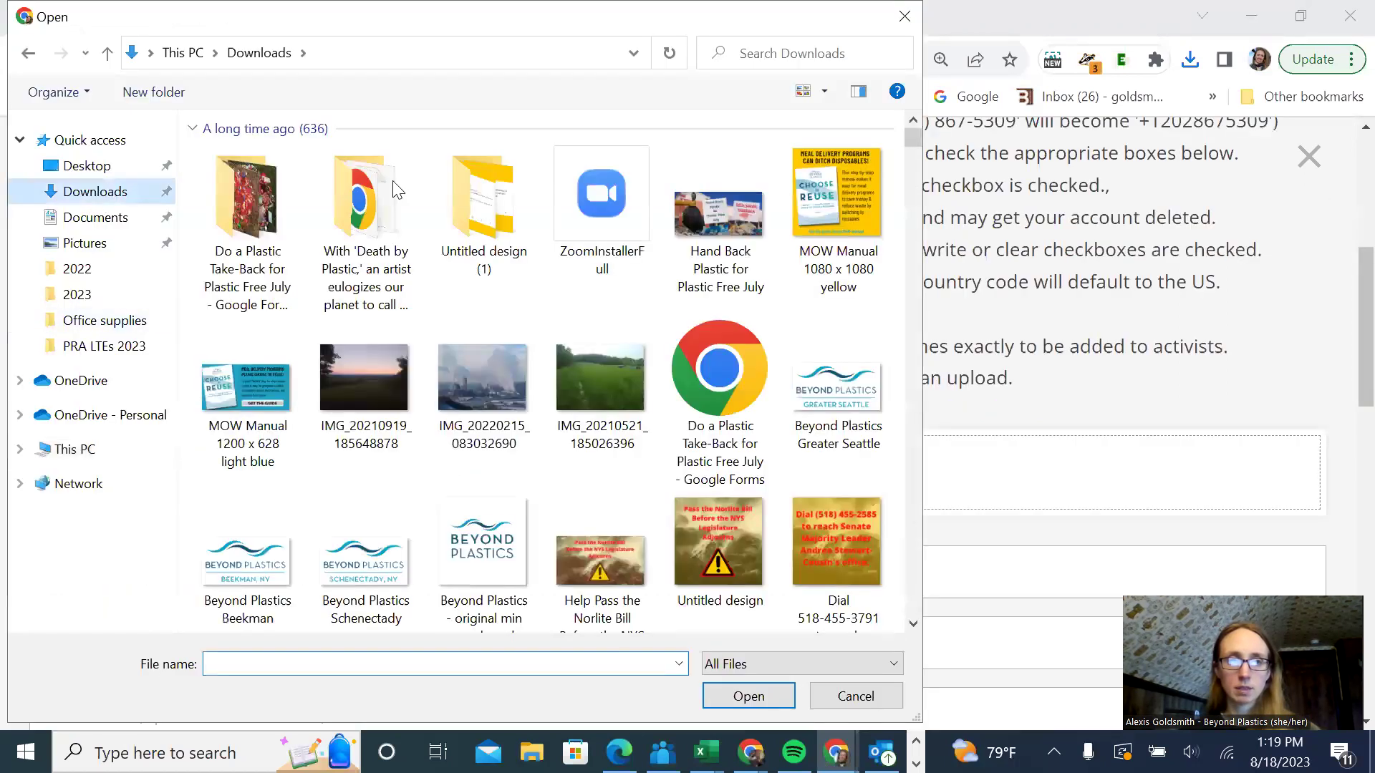
{"action": "left_click_drag", "start_coordinate": [913, 139], "coordinate": [908, 631]}
{"action": "left_click", "coordinate": [822, 556]}
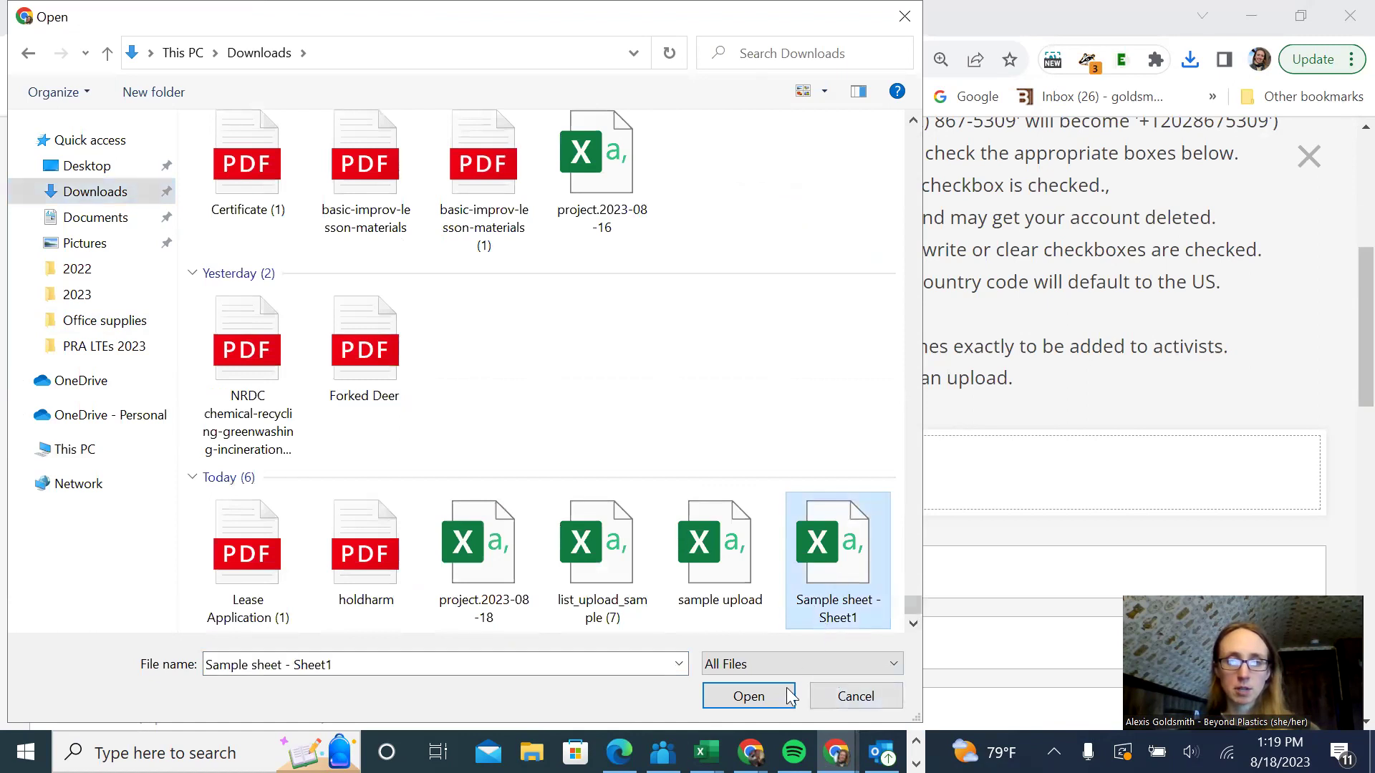
{"action": "left_click", "coordinate": [748, 697]}
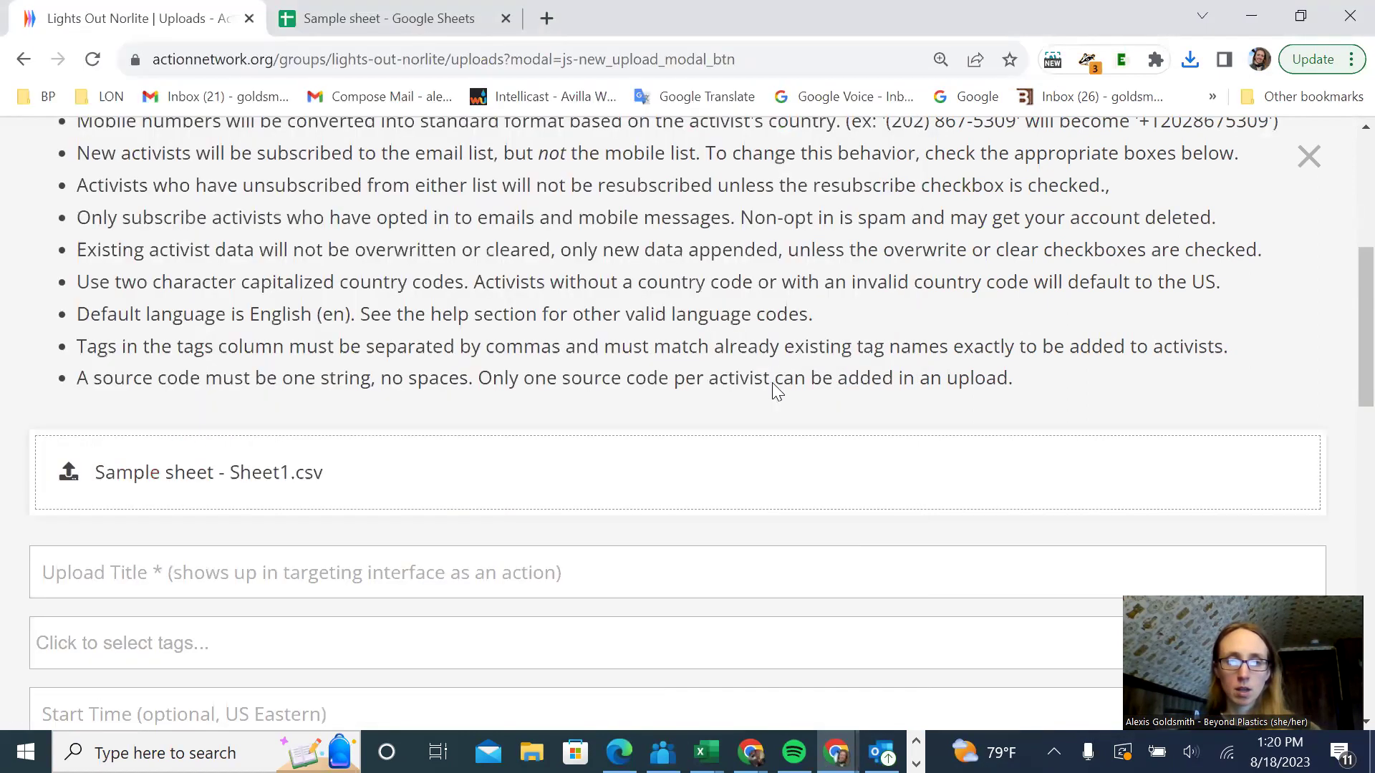
- Enter 'Event attendees August 18, 2023' as the upload title, correcting the typo
{"action": "scroll", "coordinate": [644, 366], "scroll_direction": "down", "scroll_amount": 3}
{"action": "left_click", "coordinate": [520, 352]}
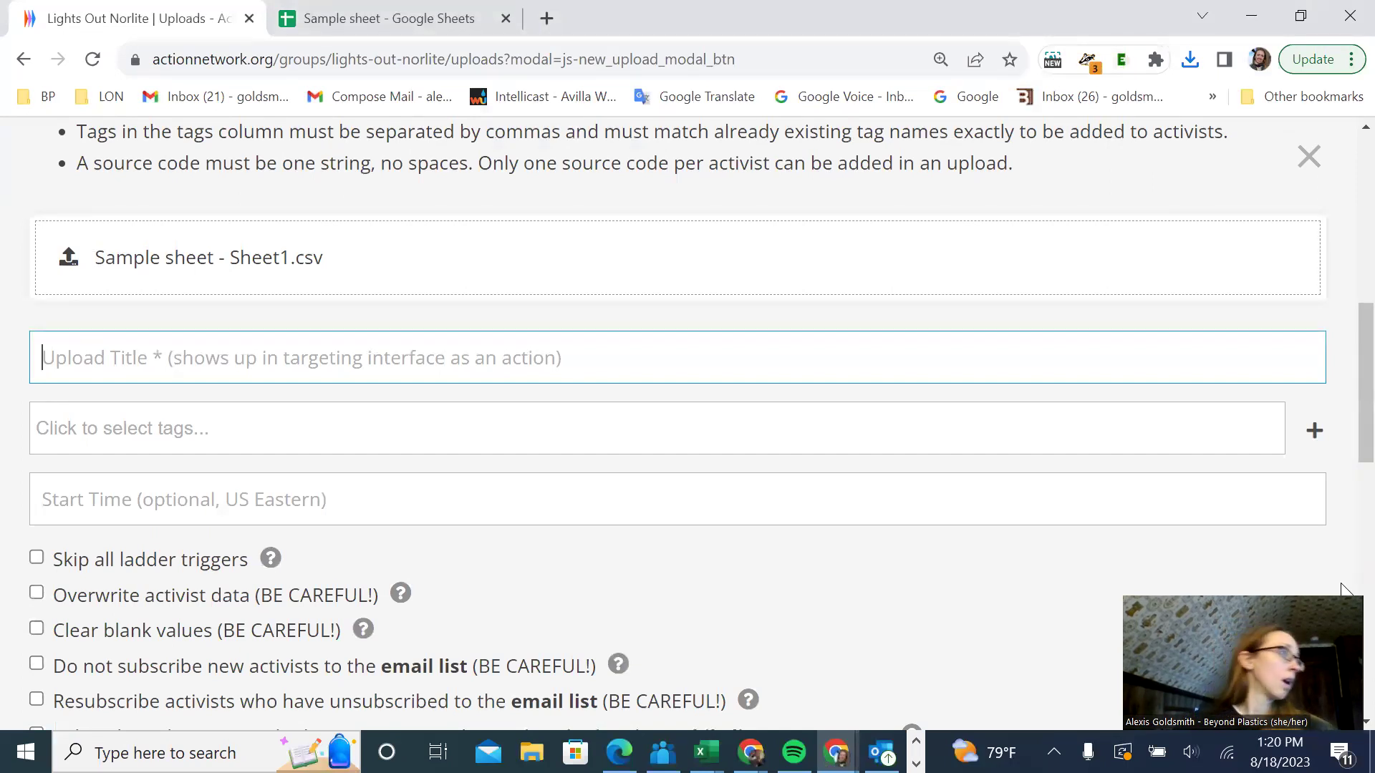
{"action": "type", "text": "Event RS"}
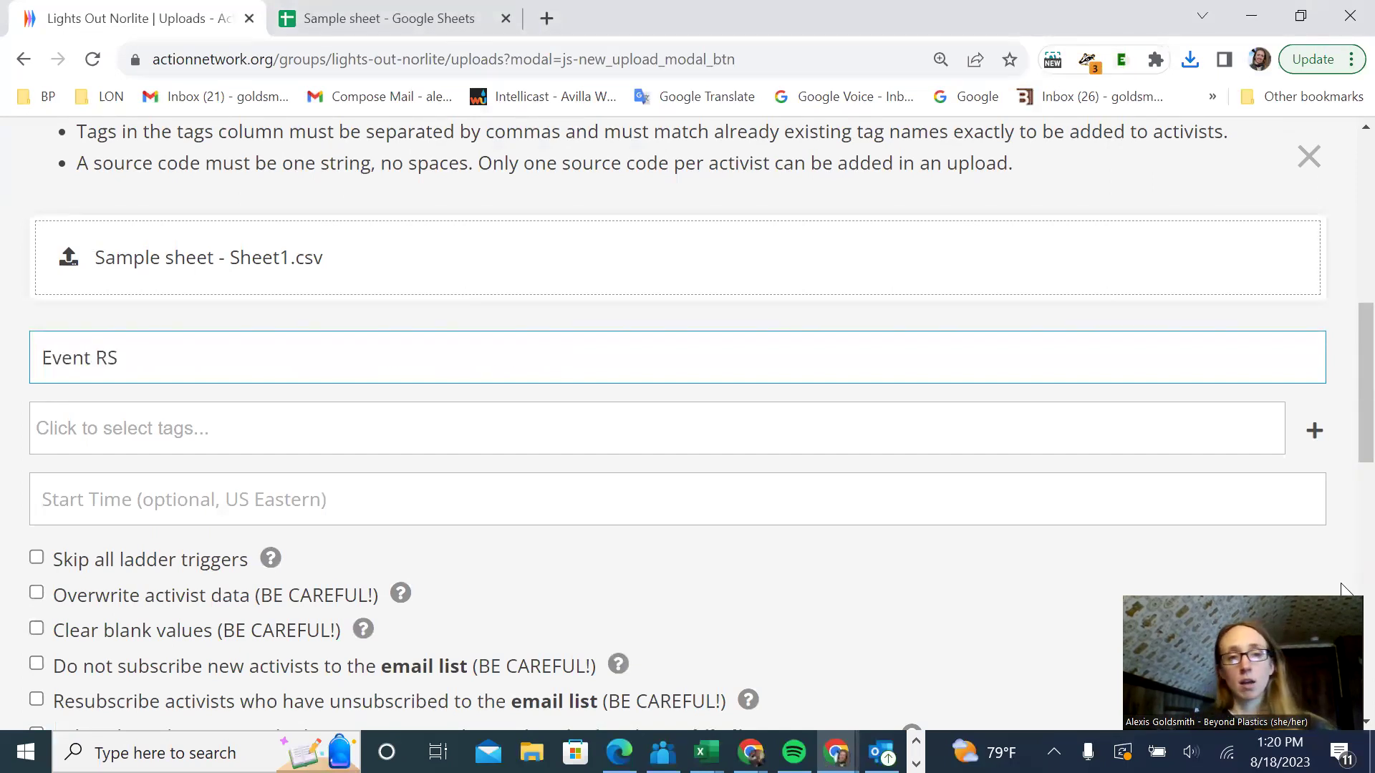
{"action": "key", "text": "BackSpace"}
{"action": "key", "text": "BackSpace"}
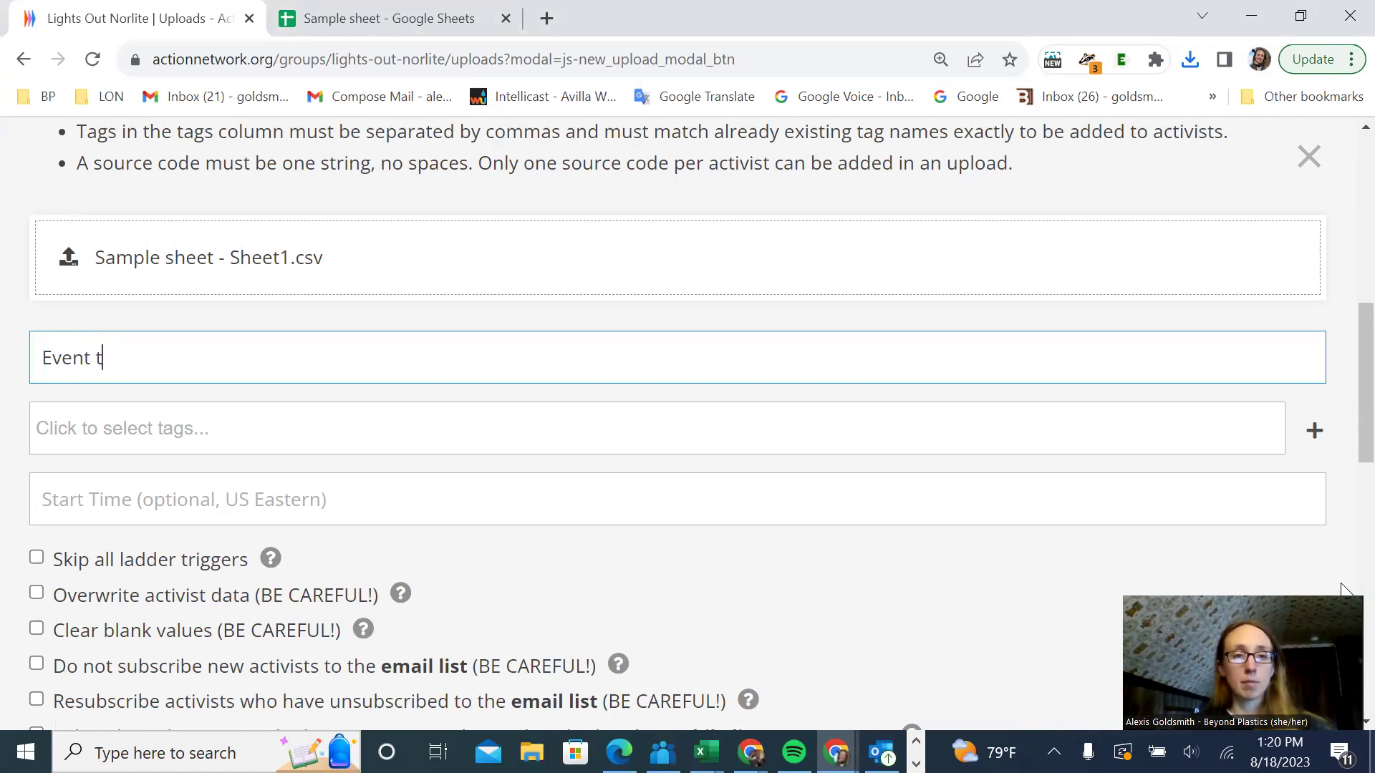
{"action": "type", "text": "attendees "}
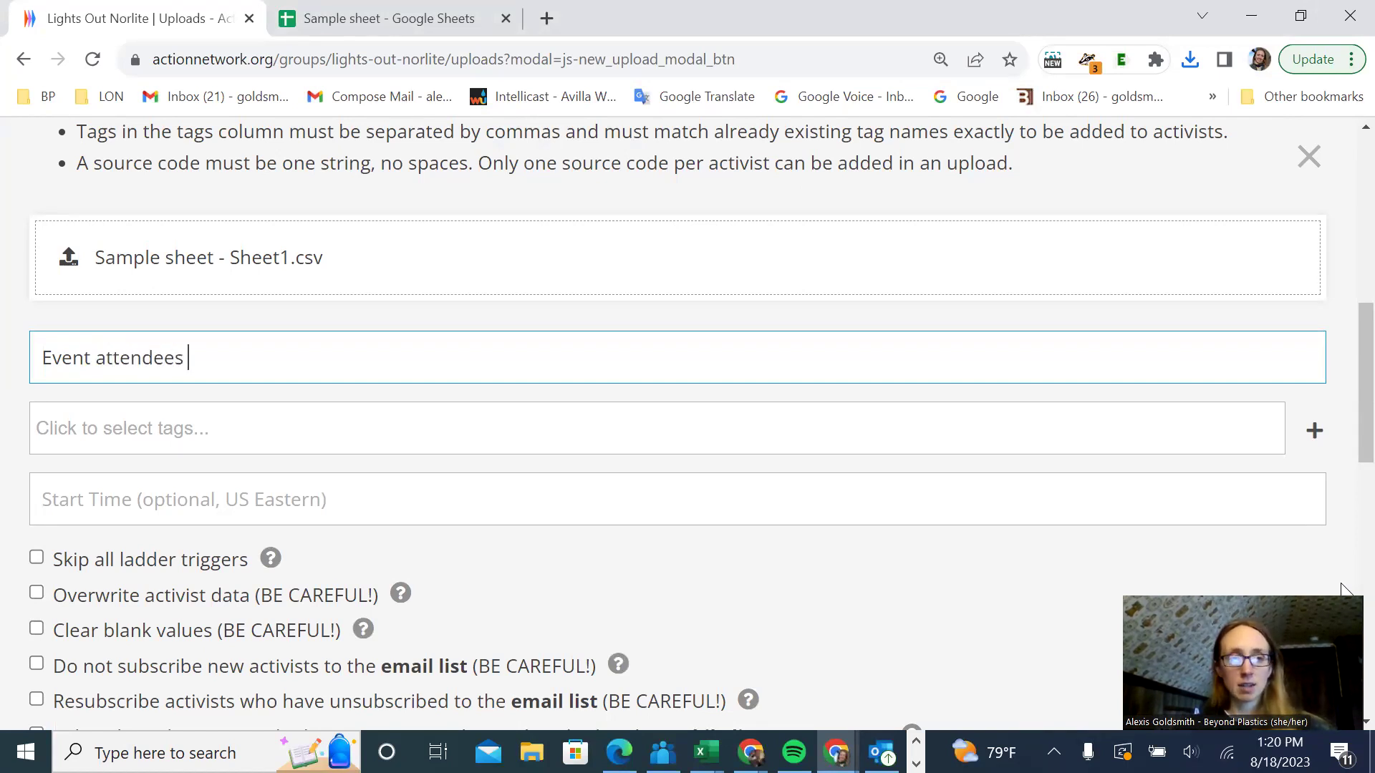
{"action": "type", "text": "August 18"}
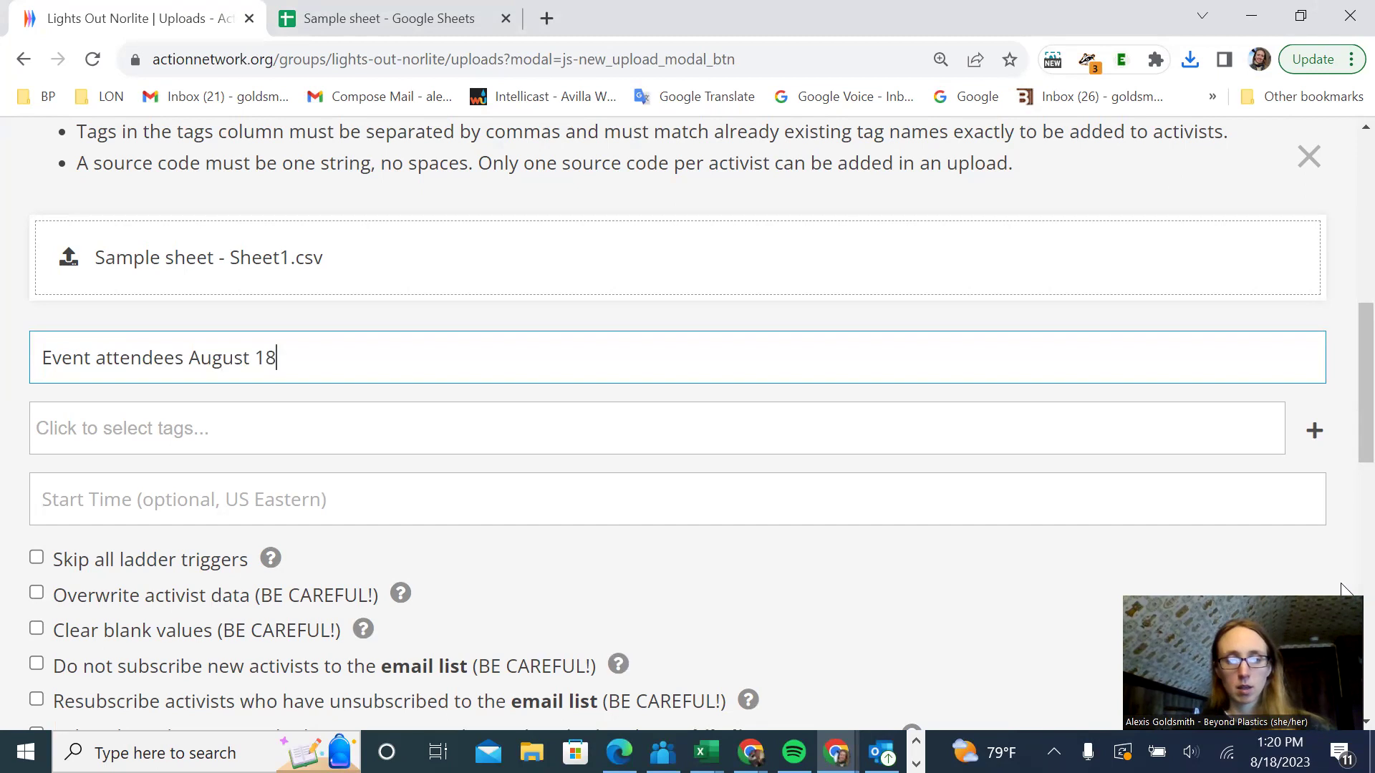
{"action": "type", "text": ", 2023"}
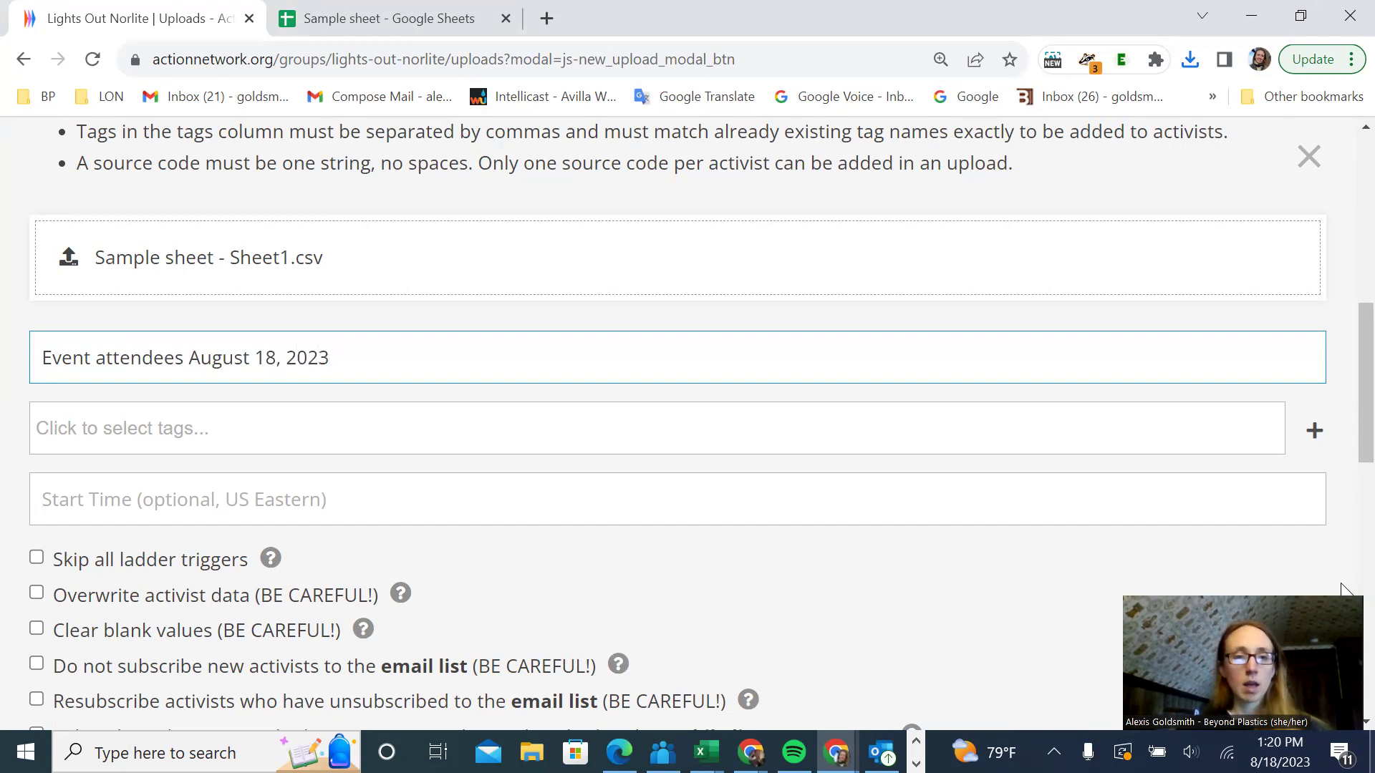
{"action": "scroll", "coordinate": [312, 573], "scroll_direction": "down", "scroll_amount": 5}
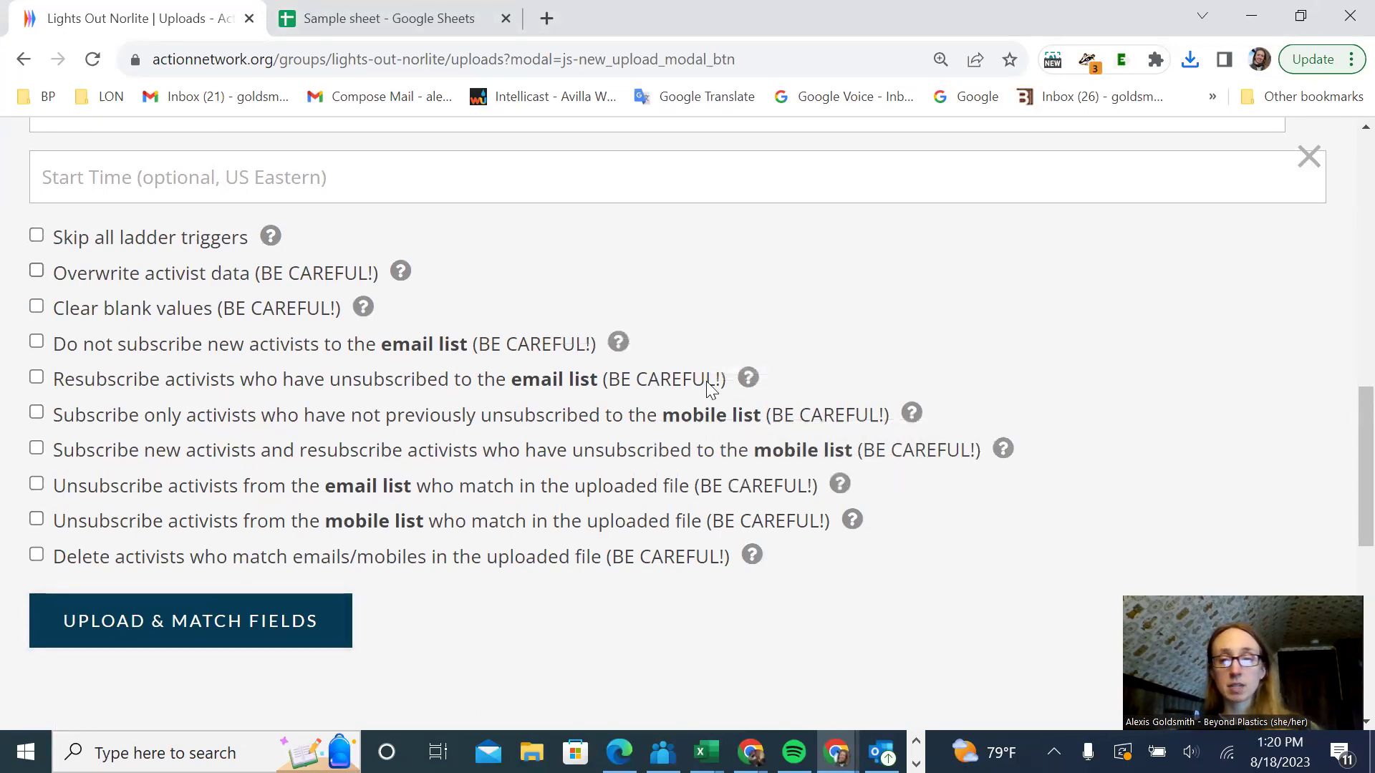
{"action": "scroll", "coordinate": [1264, 143], "scroll_direction": "up", "scroll_amount": 1}
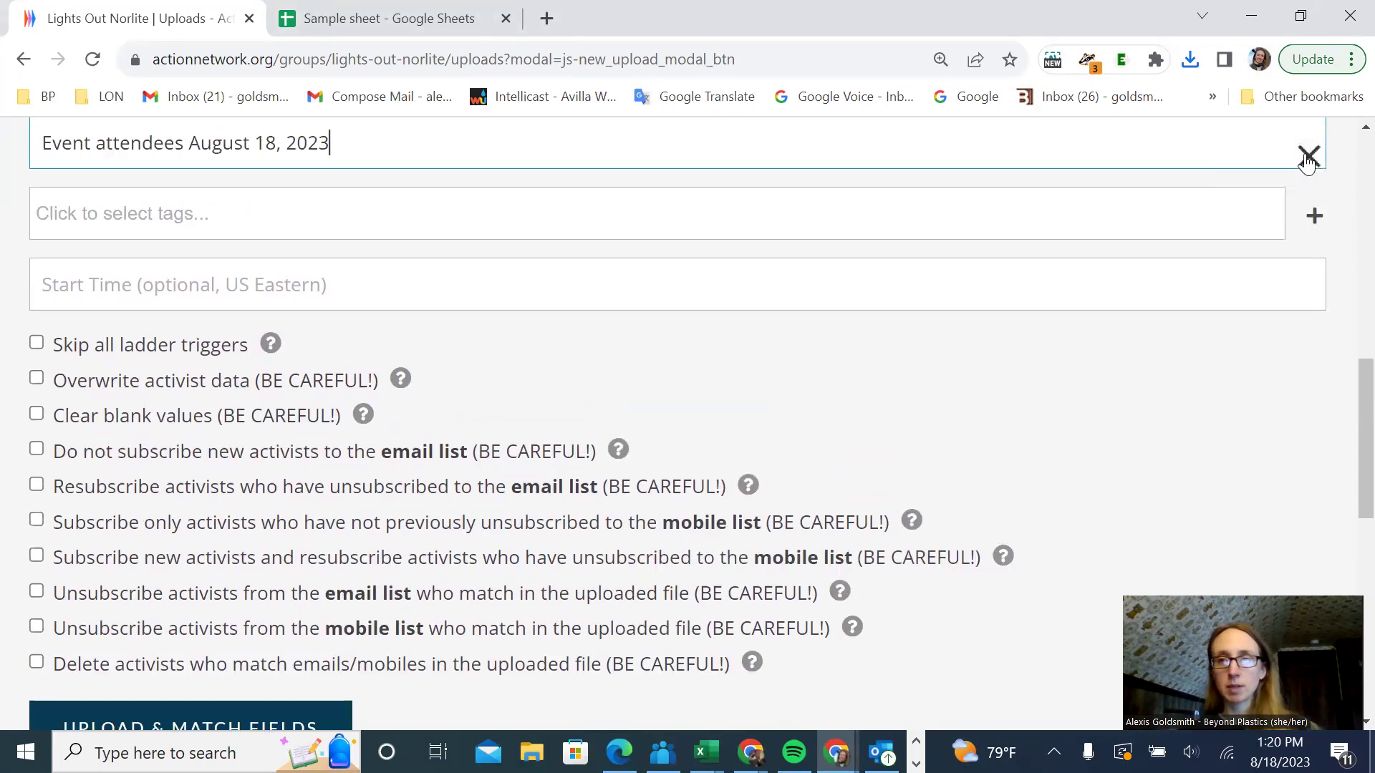
{"action": "scroll", "coordinate": [743, 446], "scroll_direction": "up", "scroll_amount": 3}
{"action": "scroll", "coordinate": [743, 447], "scroll_direction": "up", "scroll_amount": 4}
{"action": "scroll", "coordinate": [345, 265], "scroll_direction": "up", "scroll_amount": 4}
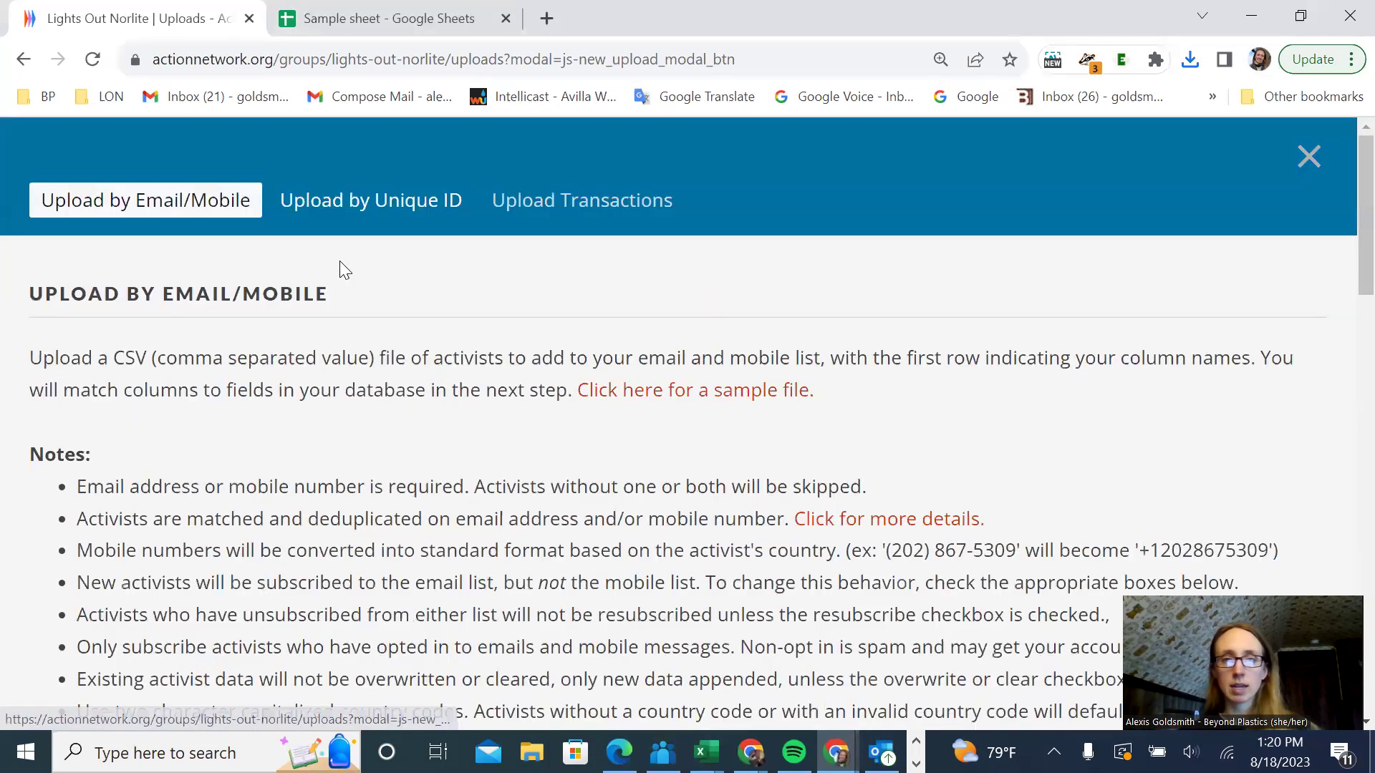
- Close the new upload form unsubmitted and highlight the Farmer's Market 2023-06-17 progress figure
{"action": "left_click", "coordinate": [1310, 157]}
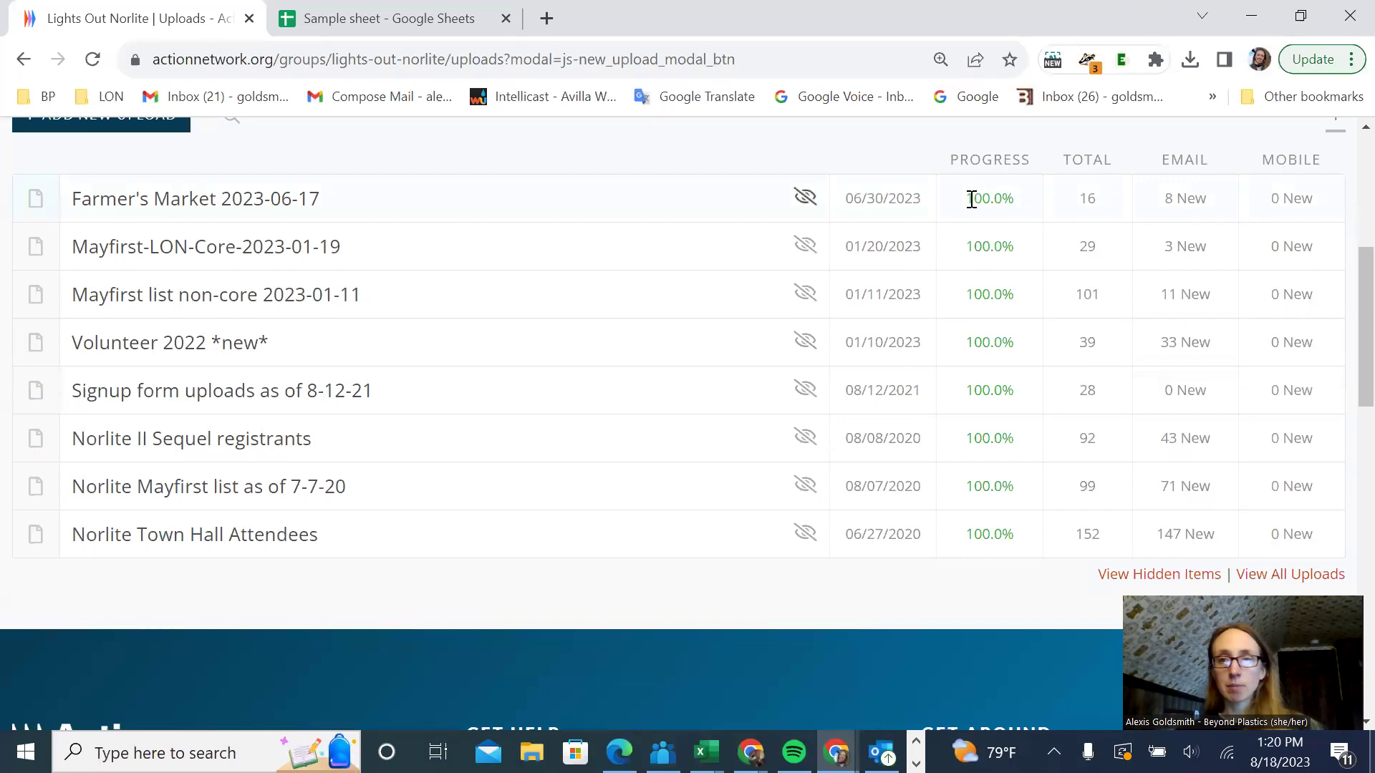
{"action": "left_click_drag", "start_coordinate": [967, 199], "coordinate": [1028, 208]}
{"action": "left_click", "coordinate": [1055, 393]}
- Highlight the Farmer's Market total of 16 and its 8 new email sign-ups
{"action": "scroll", "coordinate": [931, 687], "scroll_direction": "up", "scroll_amount": 1}
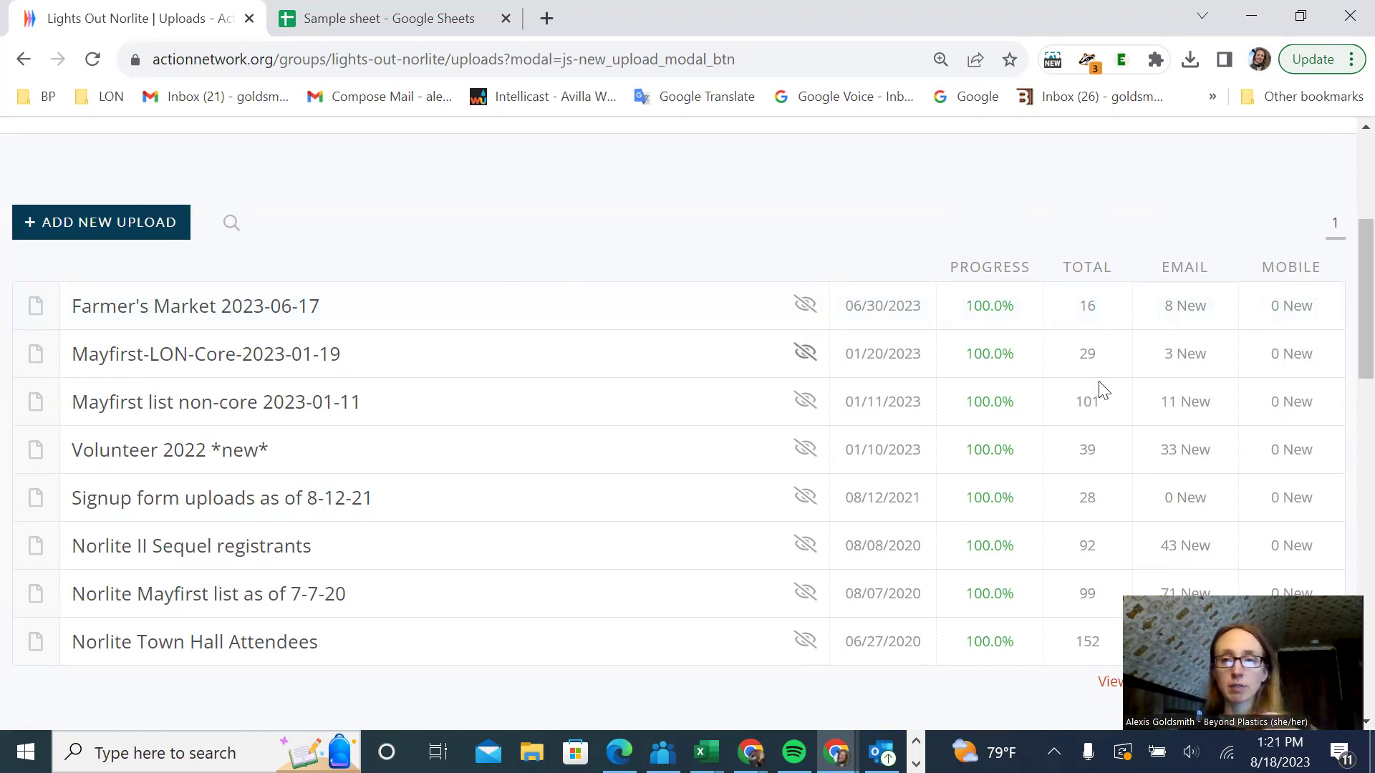
{"action": "left_click_drag", "start_coordinate": [1079, 307], "coordinate": [1096, 305]}
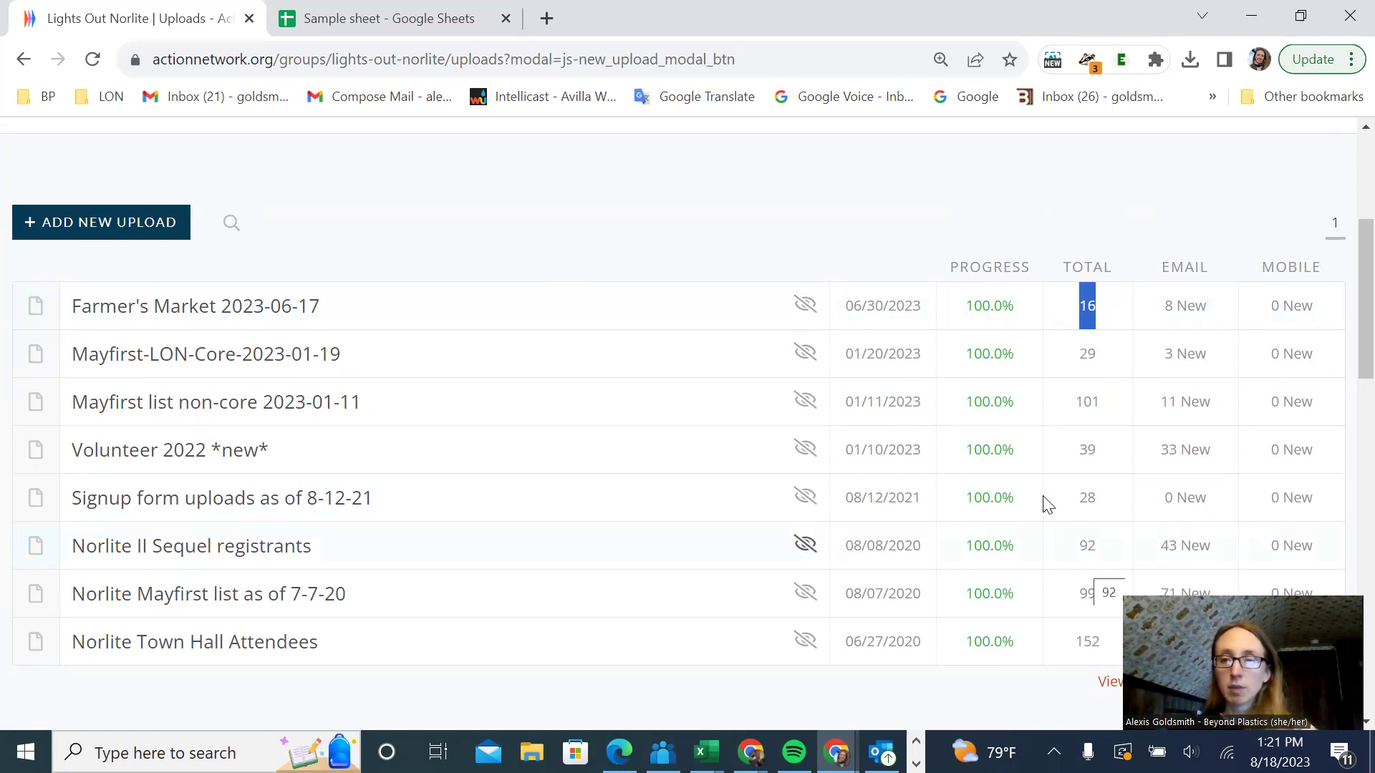
{"action": "left_click_drag", "start_coordinate": [1162, 305], "coordinate": [1227, 319]}
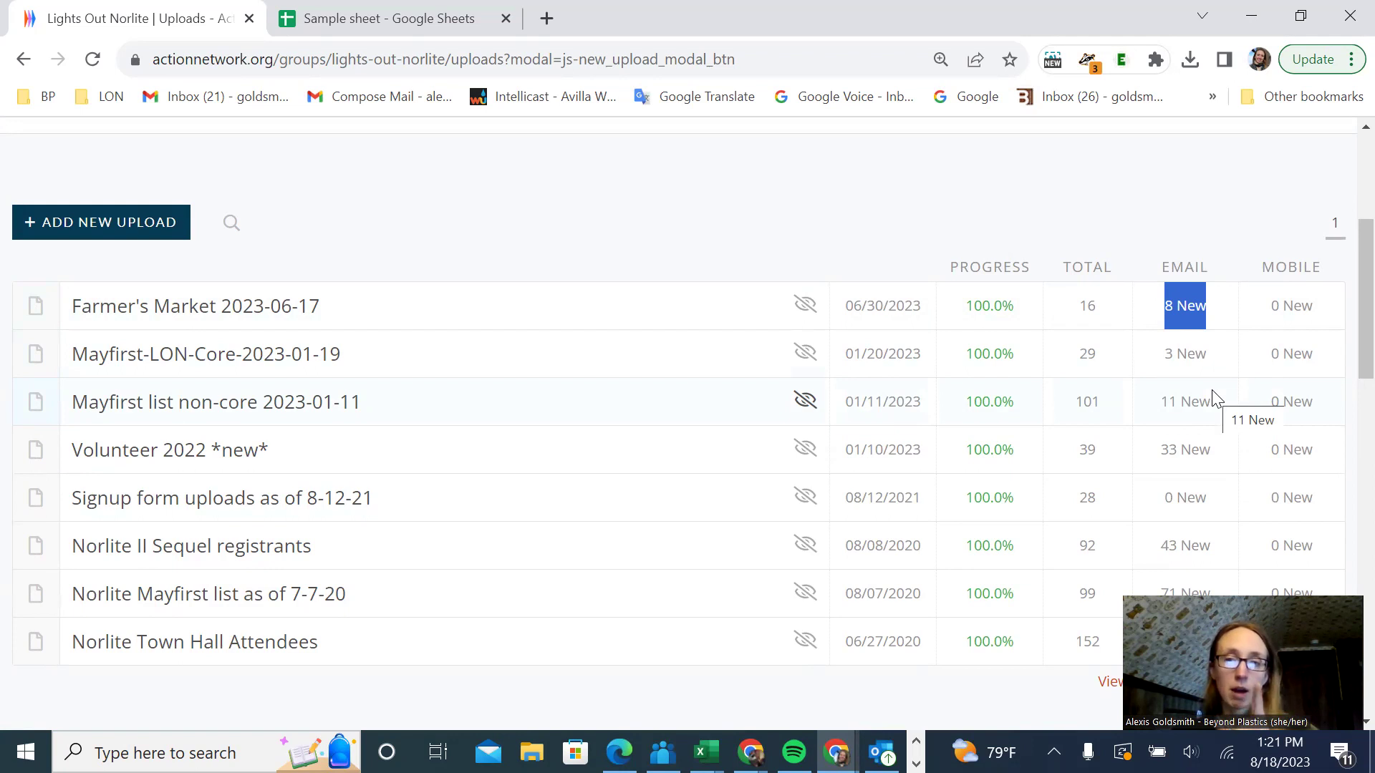
{"action": "scroll", "coordinate": [1277, 388], "scroll_direction": "down", "scroll_amount": 4}
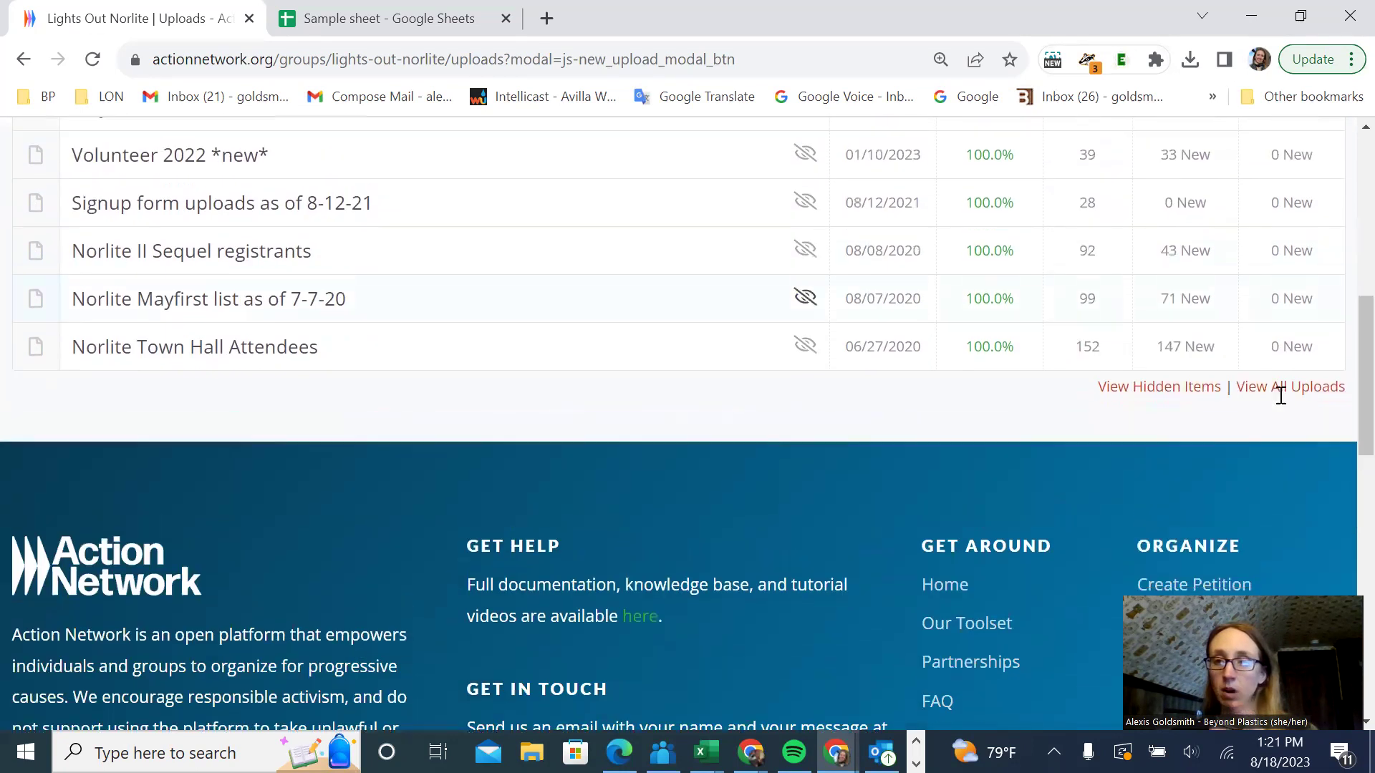
{"action": "scroll", "coordinate": [1280, 395], "scroll_direction": "up", "scroll_amount": 5}
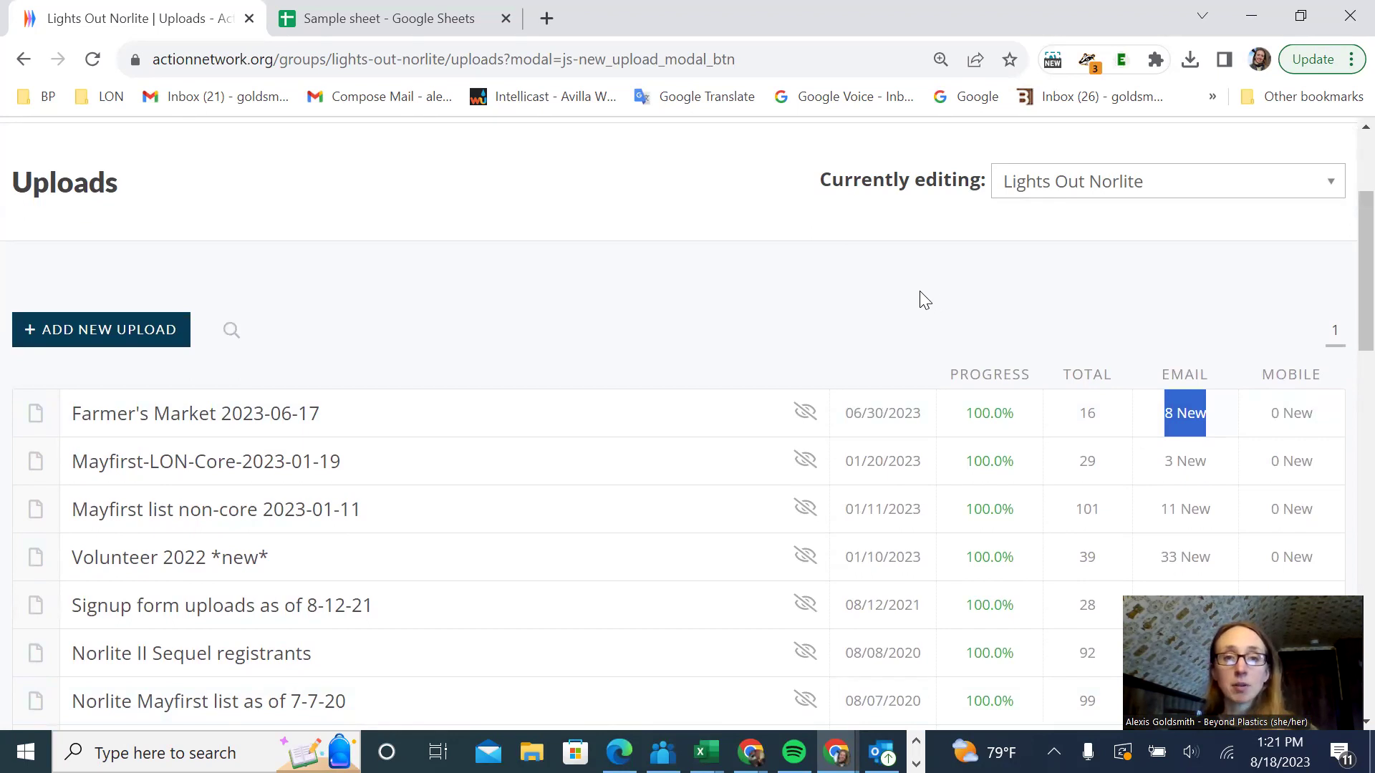
- Close the Sample sheet spreadsheet tab, leaving the Lights Out Norlite Uploads list at the top
{"action": "scroll", "coordinate": [658, 299], "scroll_direction": "down", "scroll_amount": 3}
{"action": "scroll", "coordinate": [662, 300], "scroll_direction": "up", "scroll_amount": 5}
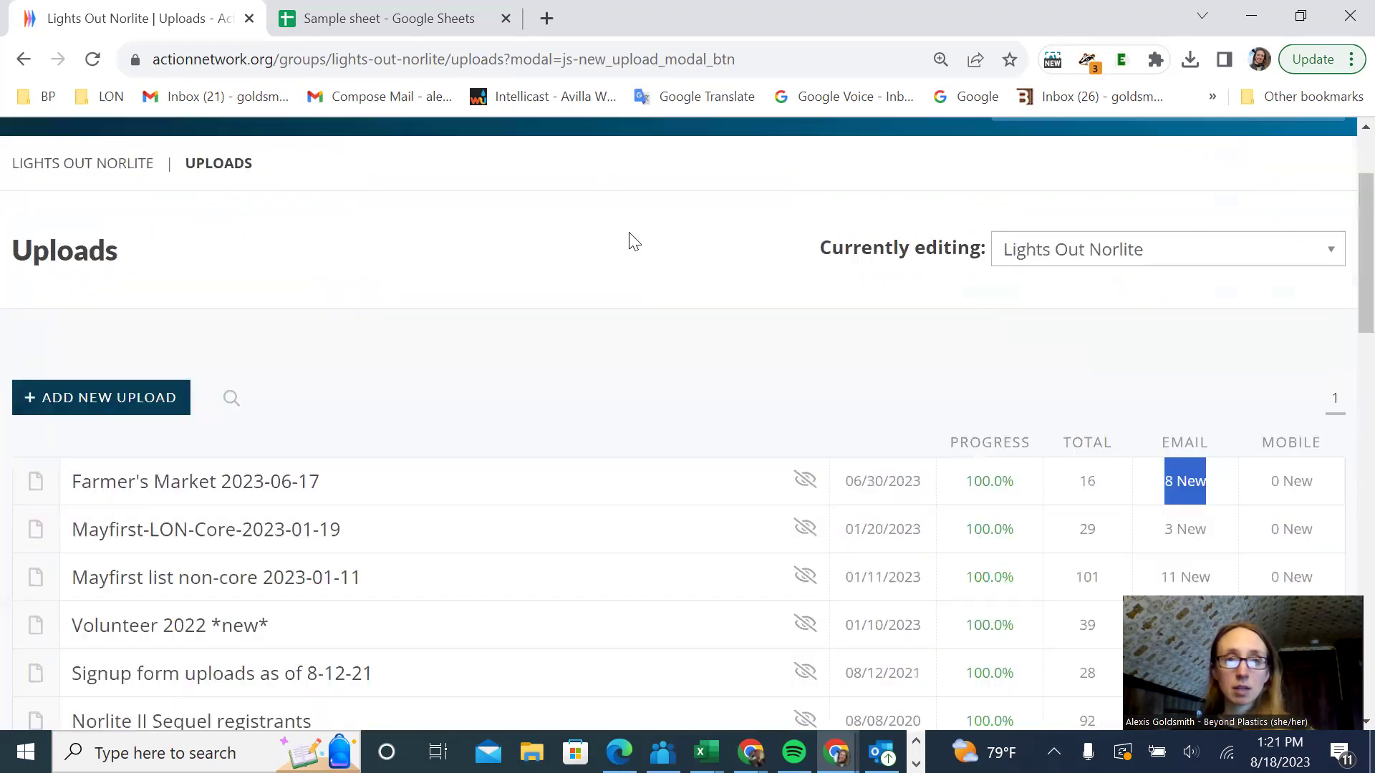
{"action": "left_click", "coordinate": [505, 19]}
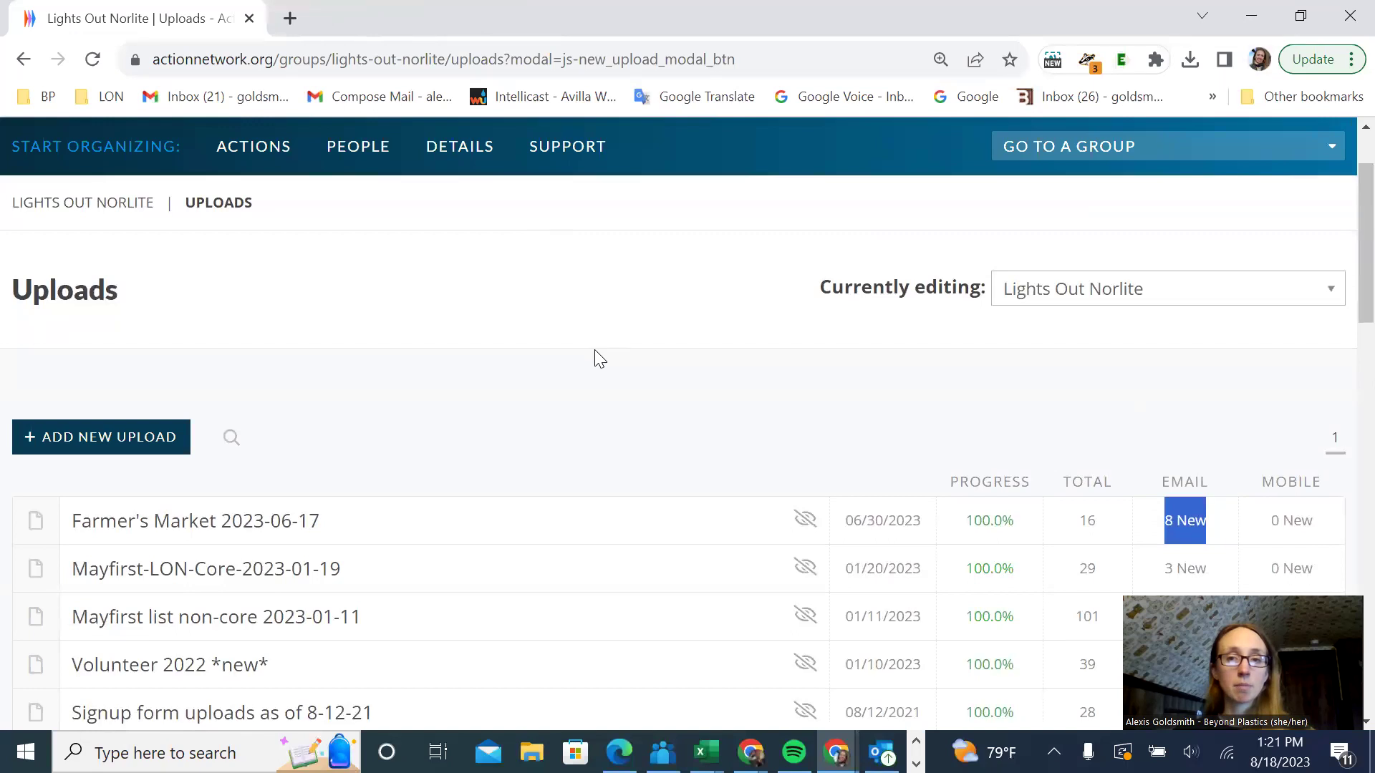
{"action": "scroll", "coordinate": [597, 358], "scroll_direction": "down", "scroll_amount": 5}
{"action": "scroll", "coordinate": [599, 358], "scroll_direction": "up", "scroll_amount": 6}
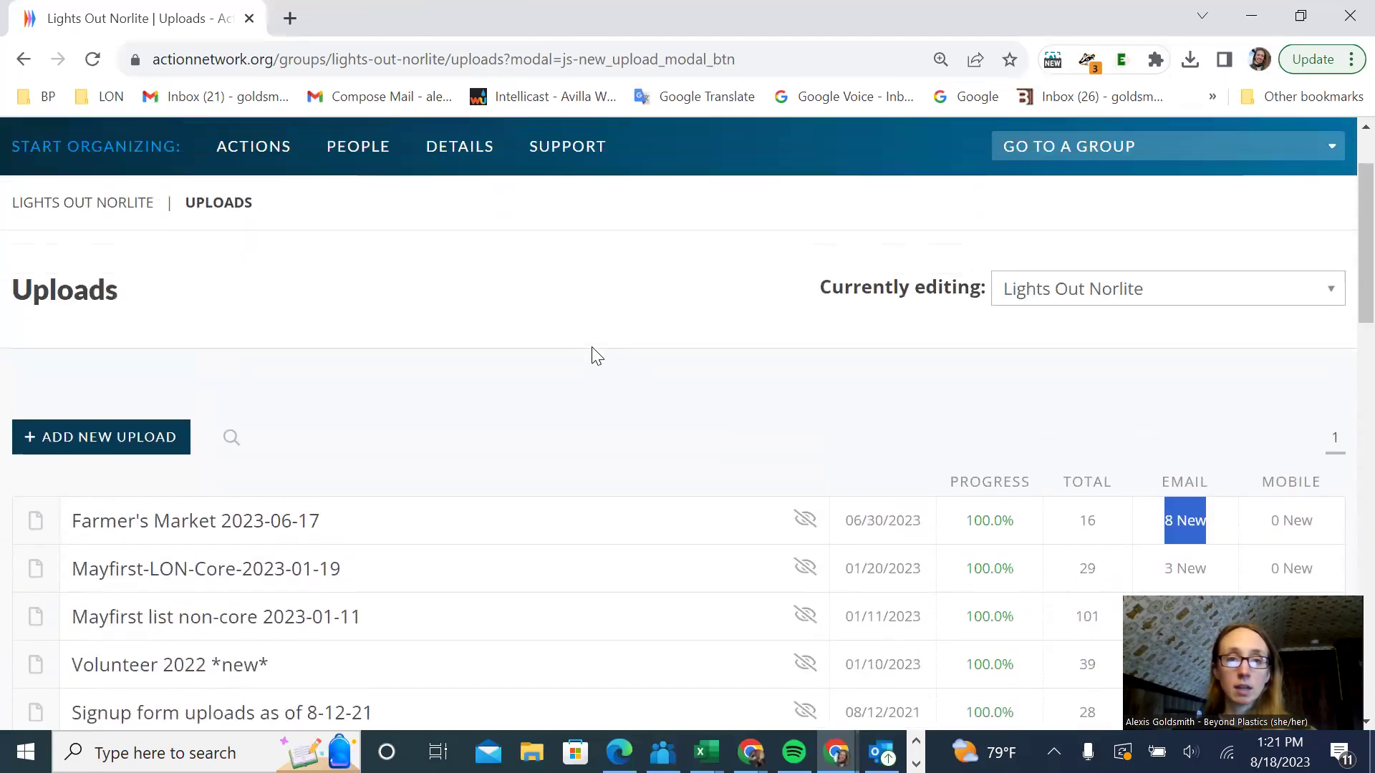